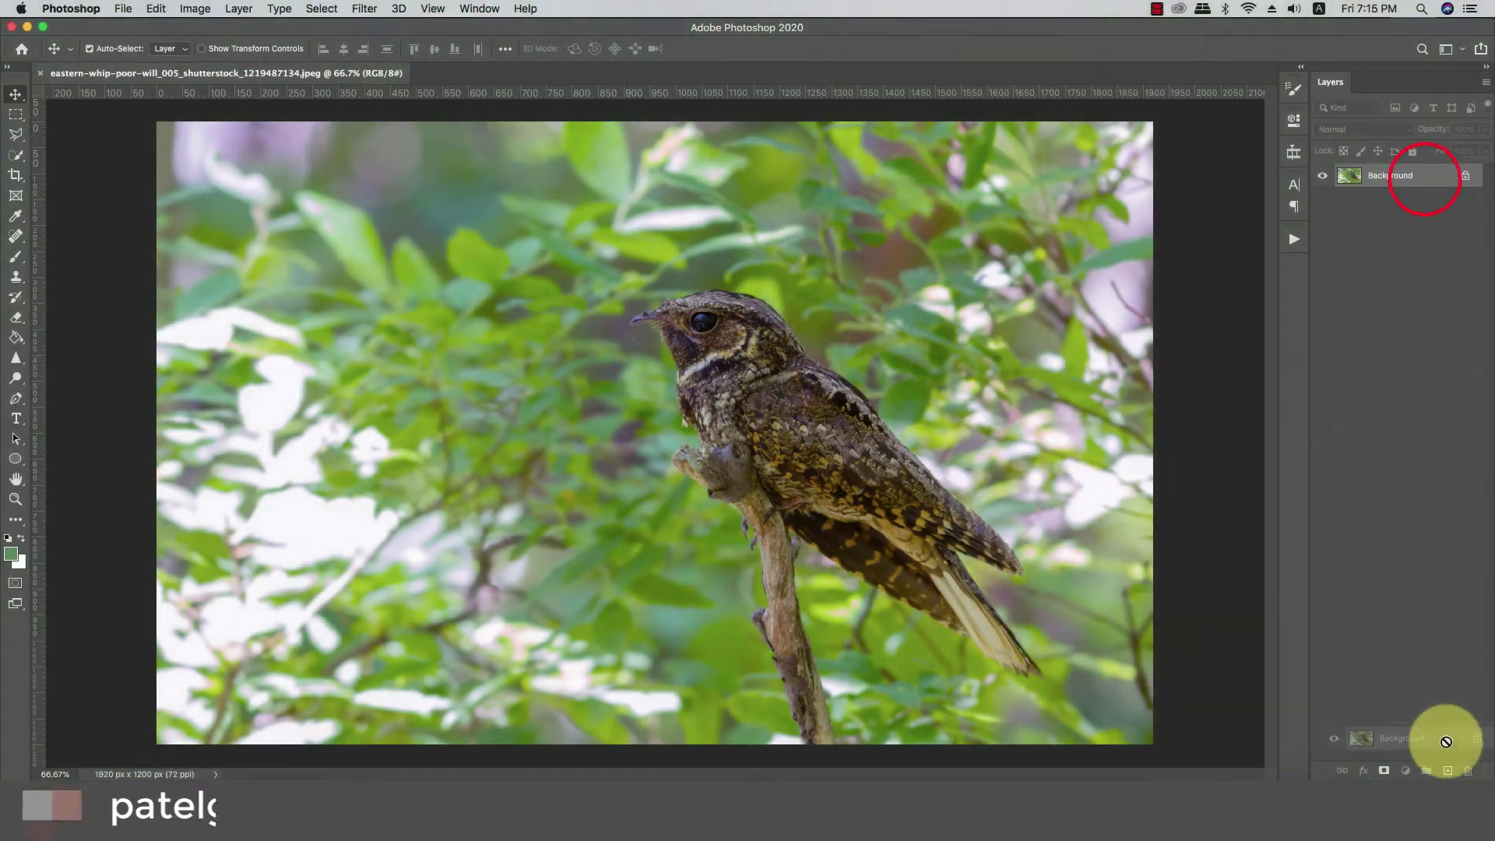
Step: Duplicate the Background layer and quick-select the bird's head, back, tail and lower wing
left_click_drag(1423, 632, 1447, 770)
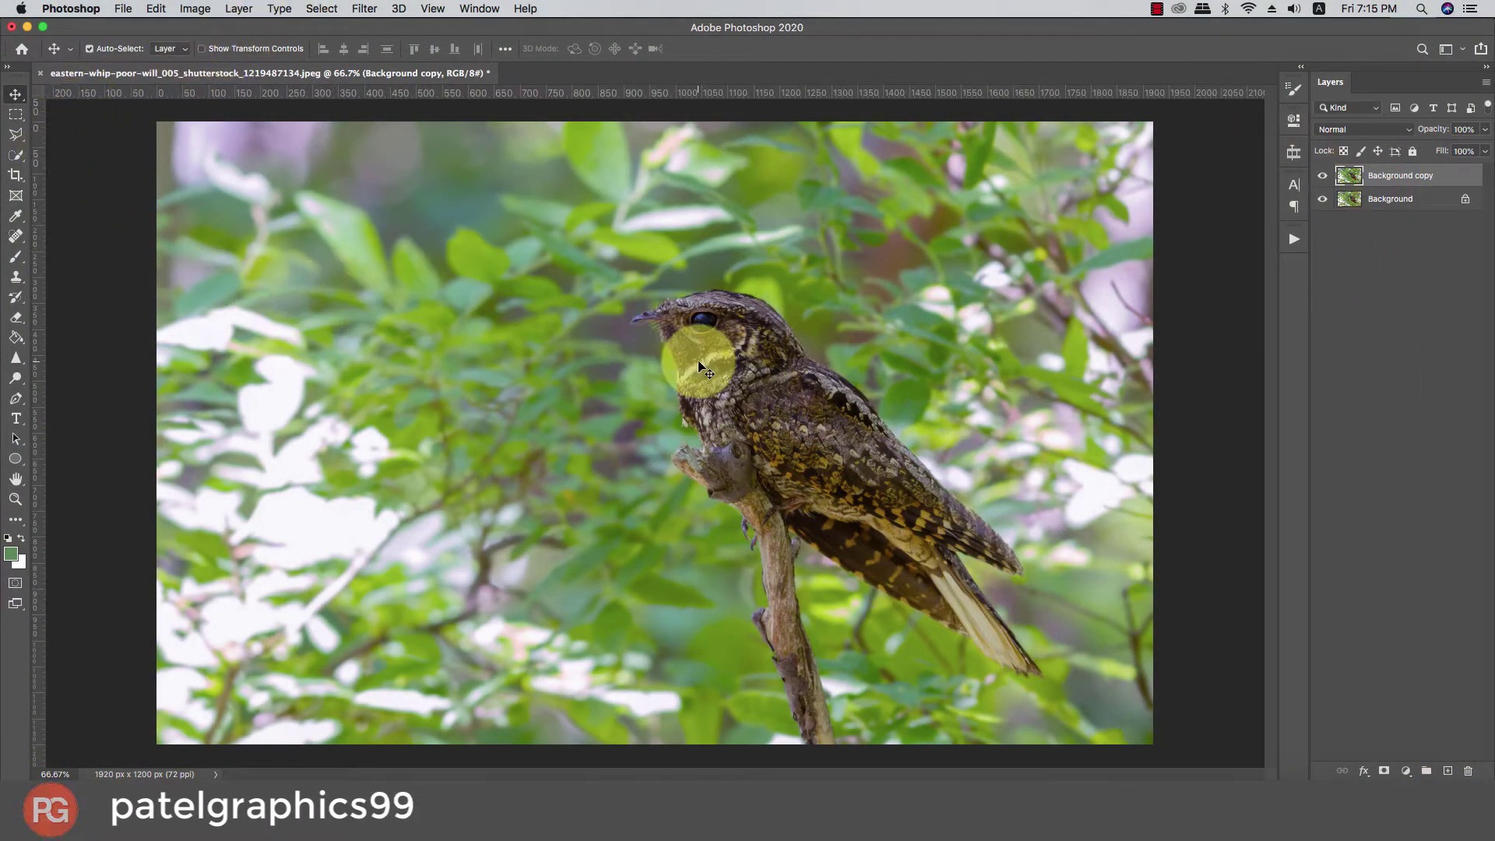
key("w")
key("bracketleft")
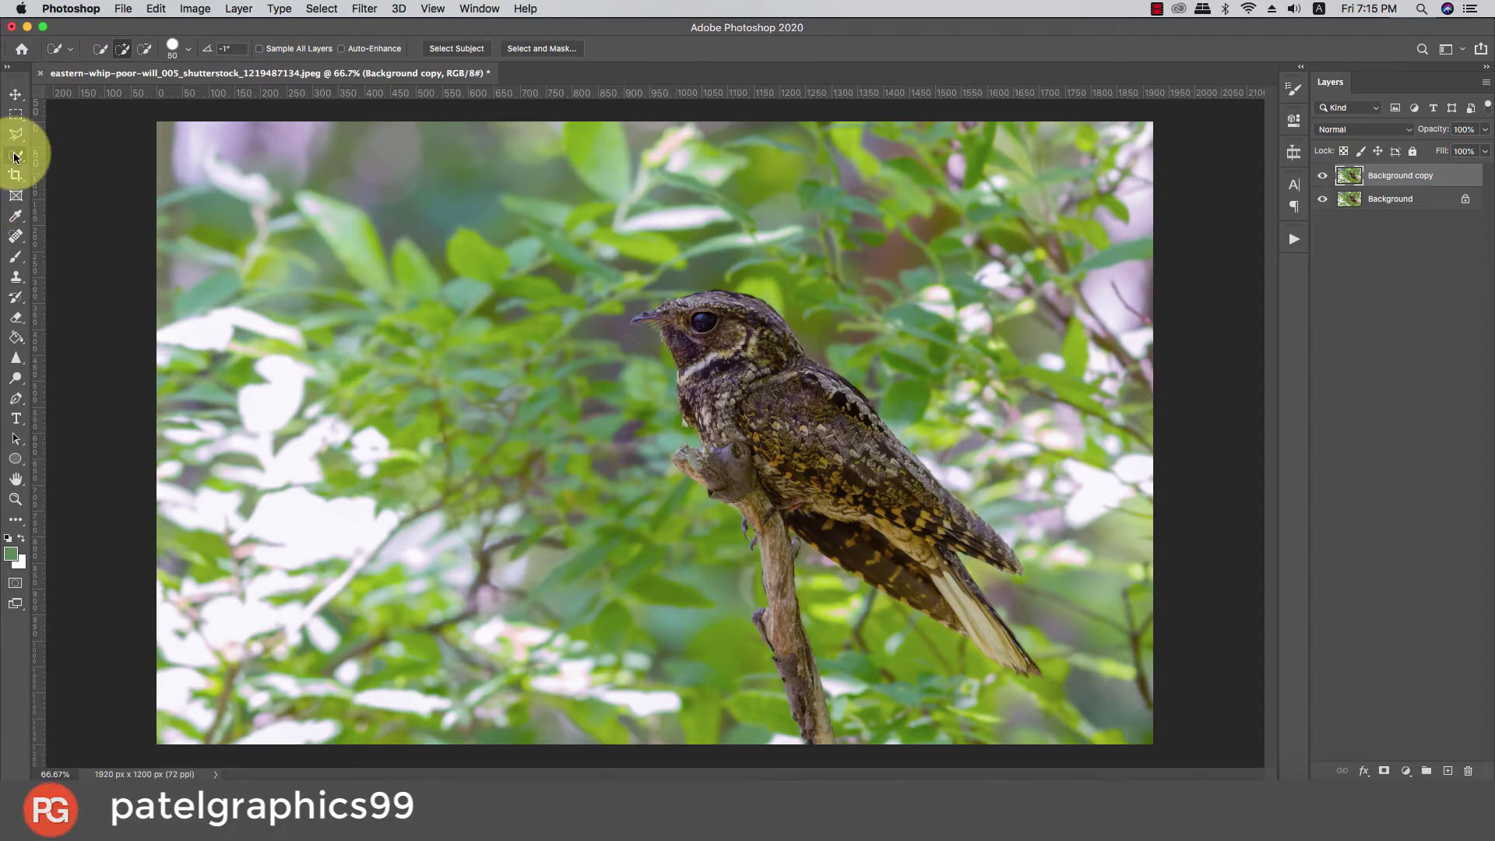
key("bracketleft")
key("bracketleft")
key("bracketleft")
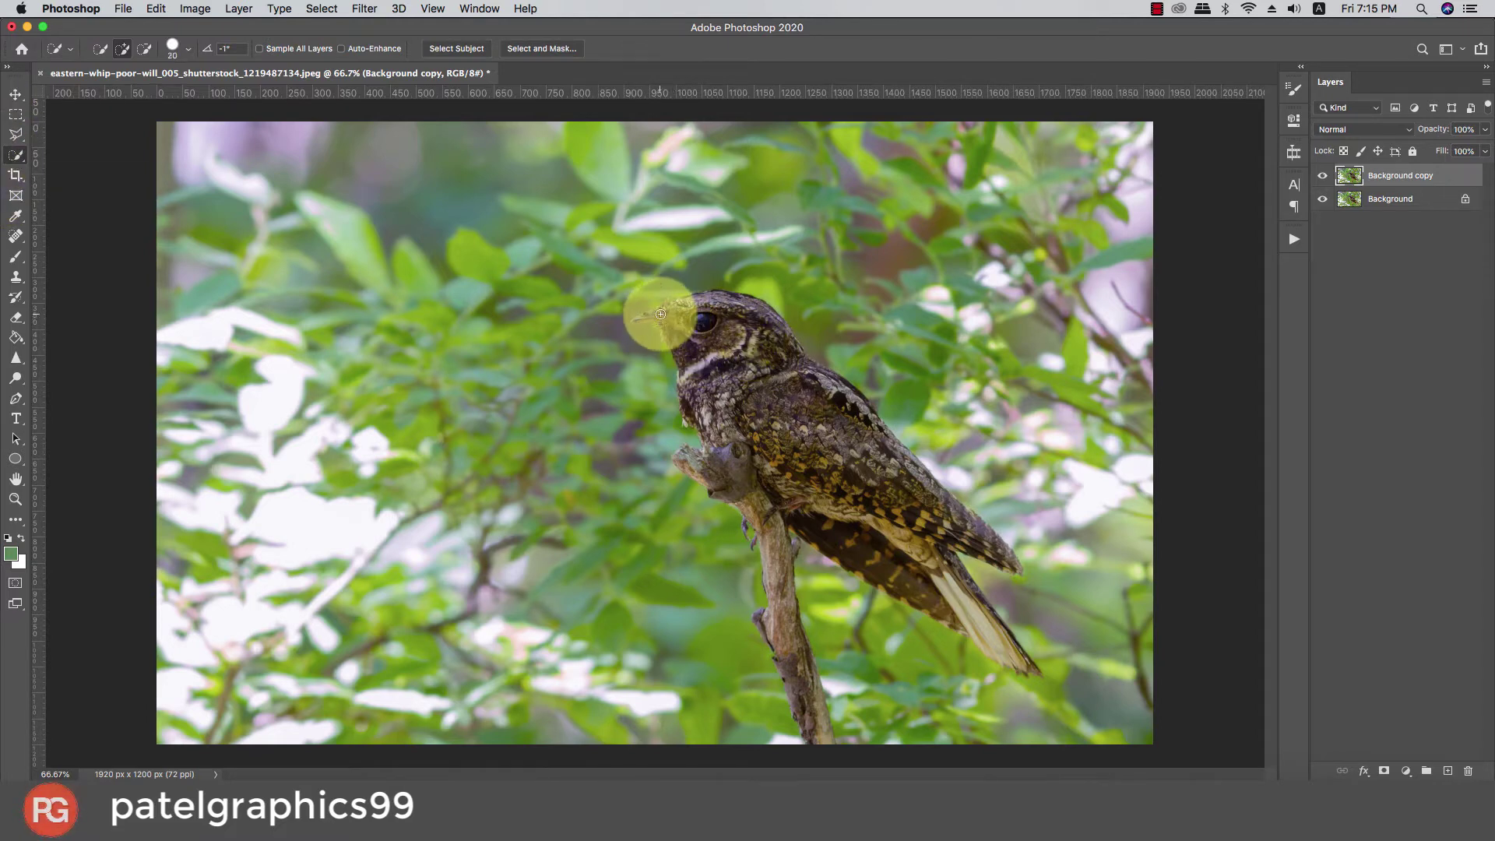
mouse_move(659, 314)
left_mouse_down()
mouse_move(867, 486)
mouse_move(932, 579)
mouse_move(985, 618)
left_mouse_up()
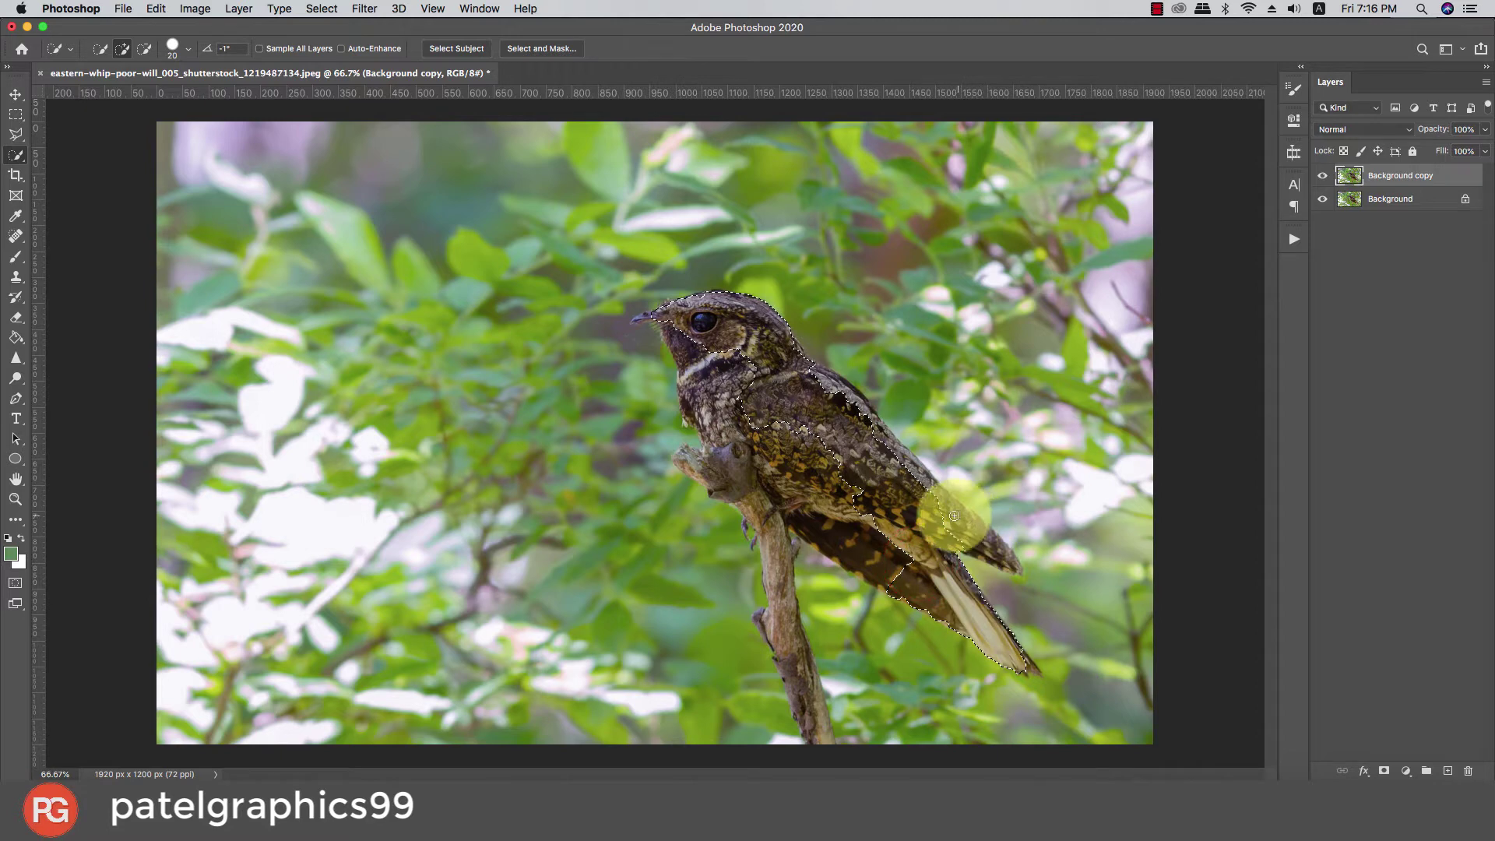
left_click_drag(953, 516, 986, 552)
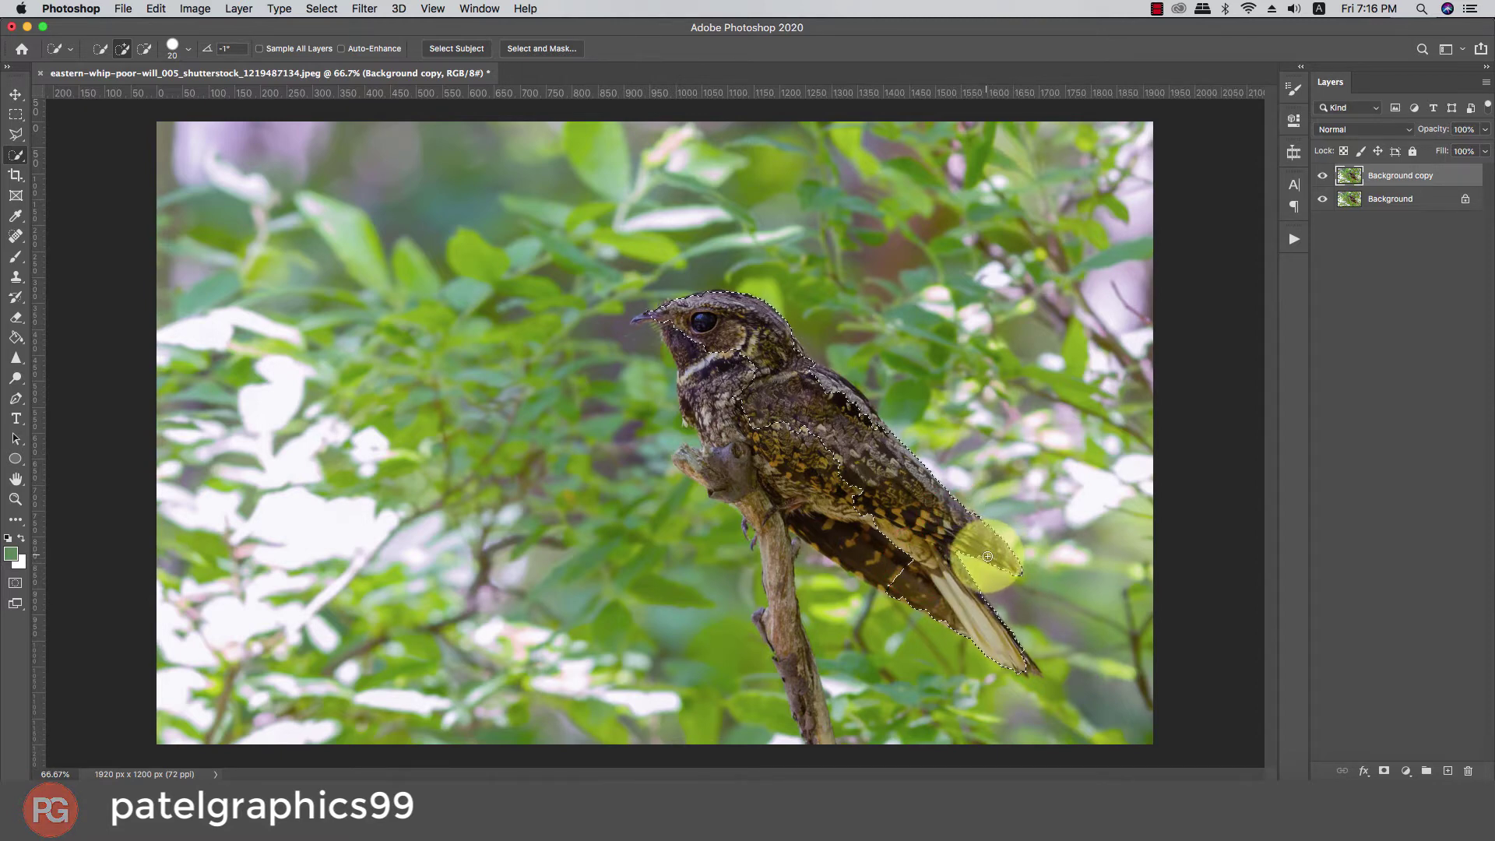
Step: Extend the selection along the back and neck, over the throat and chest, tail tip and branch
left_click_drag(982, 550, 885, 443)
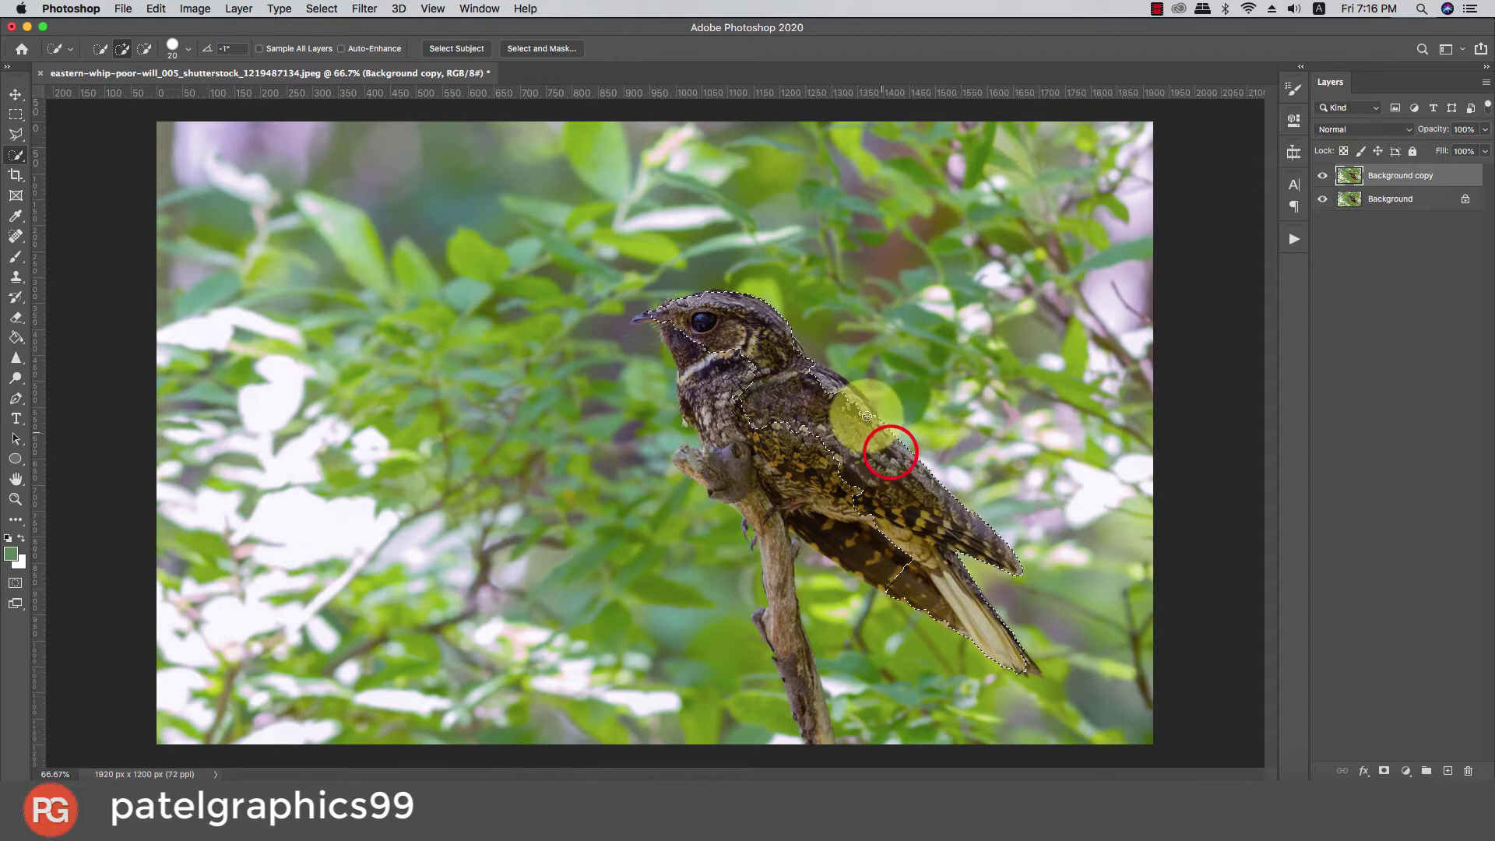
mouse_move(857, 389)
left_mouse_down()
mouse_move(820, 375)
mouse_move(869, 407)
mouse_move(733, 398)
mouse_move(711, 377)
mouse_move(699, 414)
left_mouse_up()
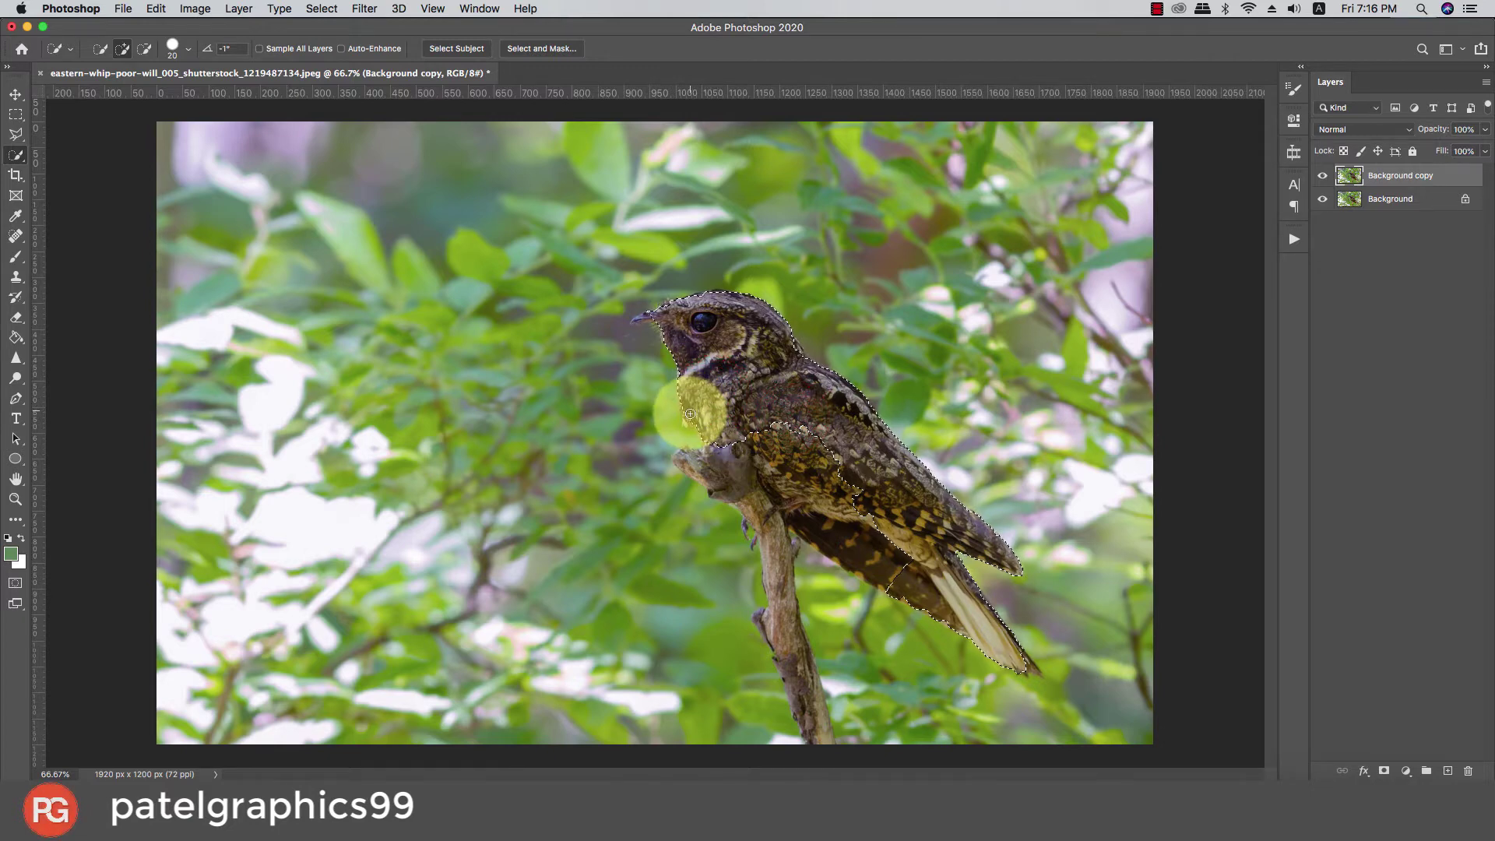
mouse_move(692, 421)
left_mouse_down()
mouse_move(790, 444)
mouse_move(790, 484)
mouse_move(729, 441)
mouse_move(875, 535)
mouse_move(856, 560)
mouse_move(901, 600)
mouse_move(1035, 667)
left_mouse_up()
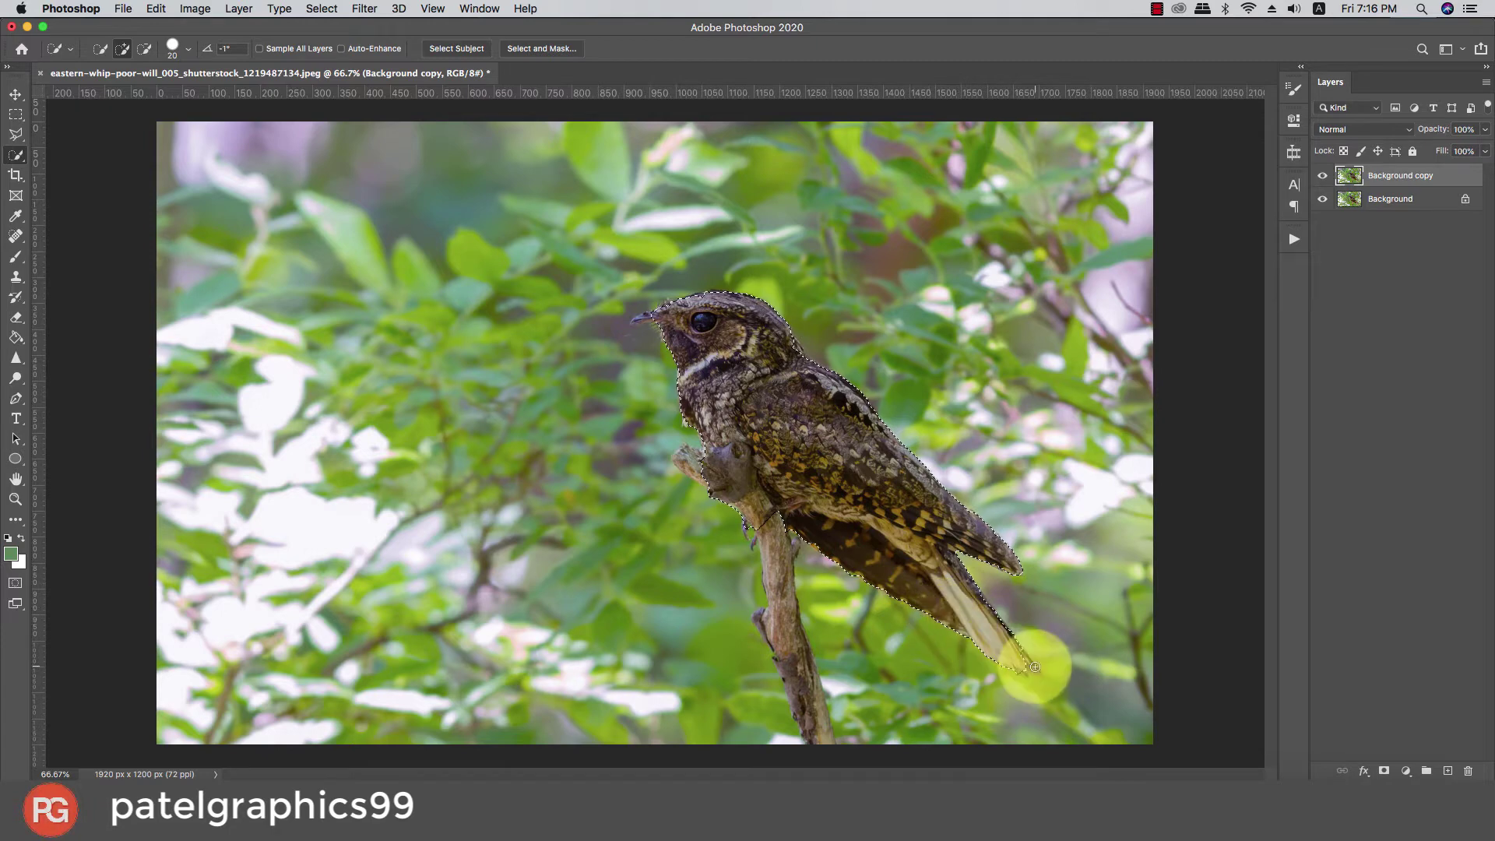
left_click(1022, 659)
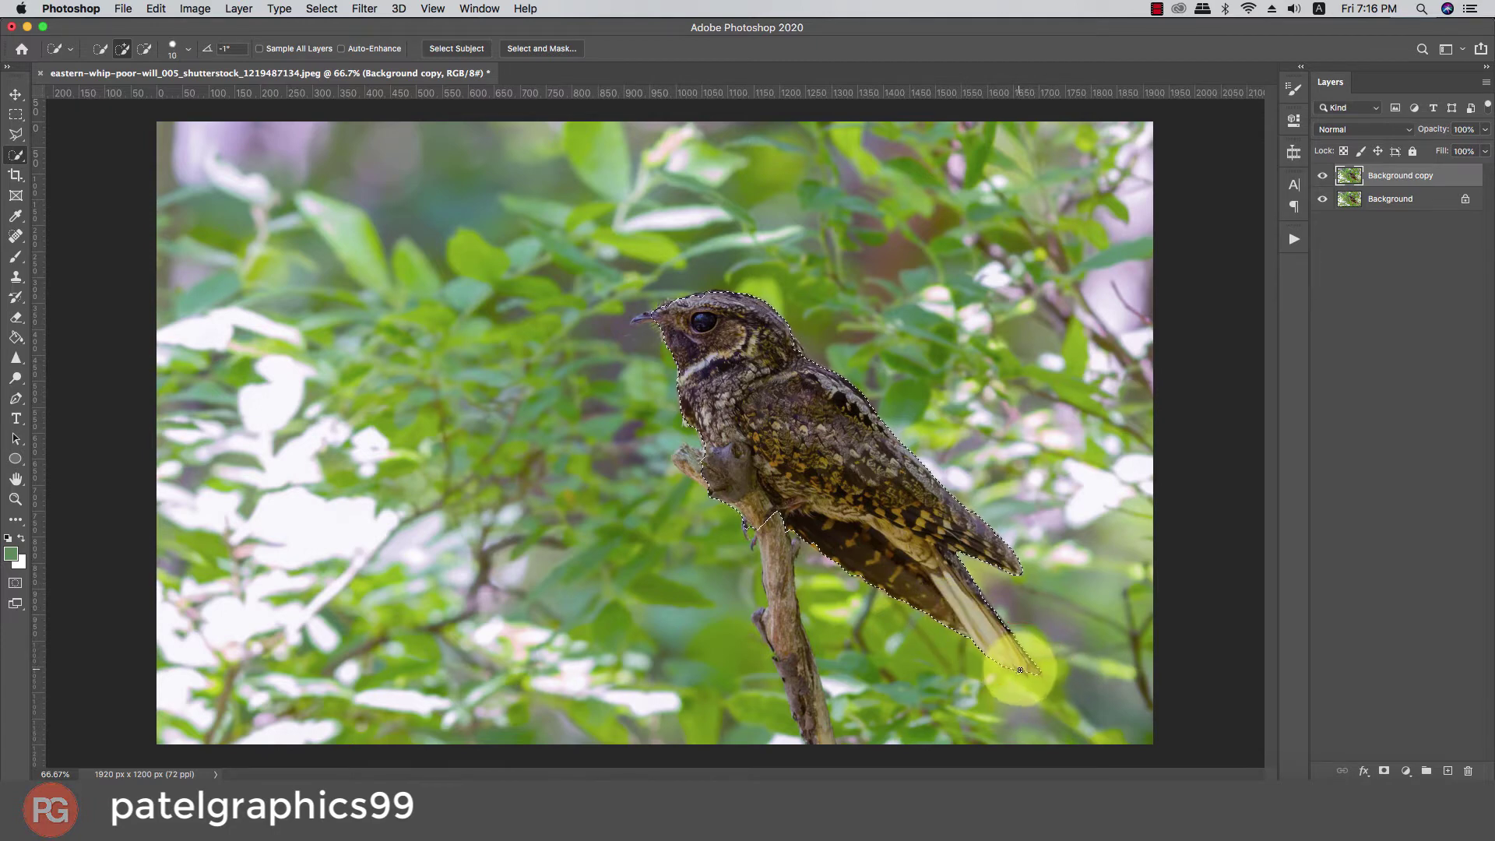
key("bracketright")
key("bracketright")
key("bracketright")
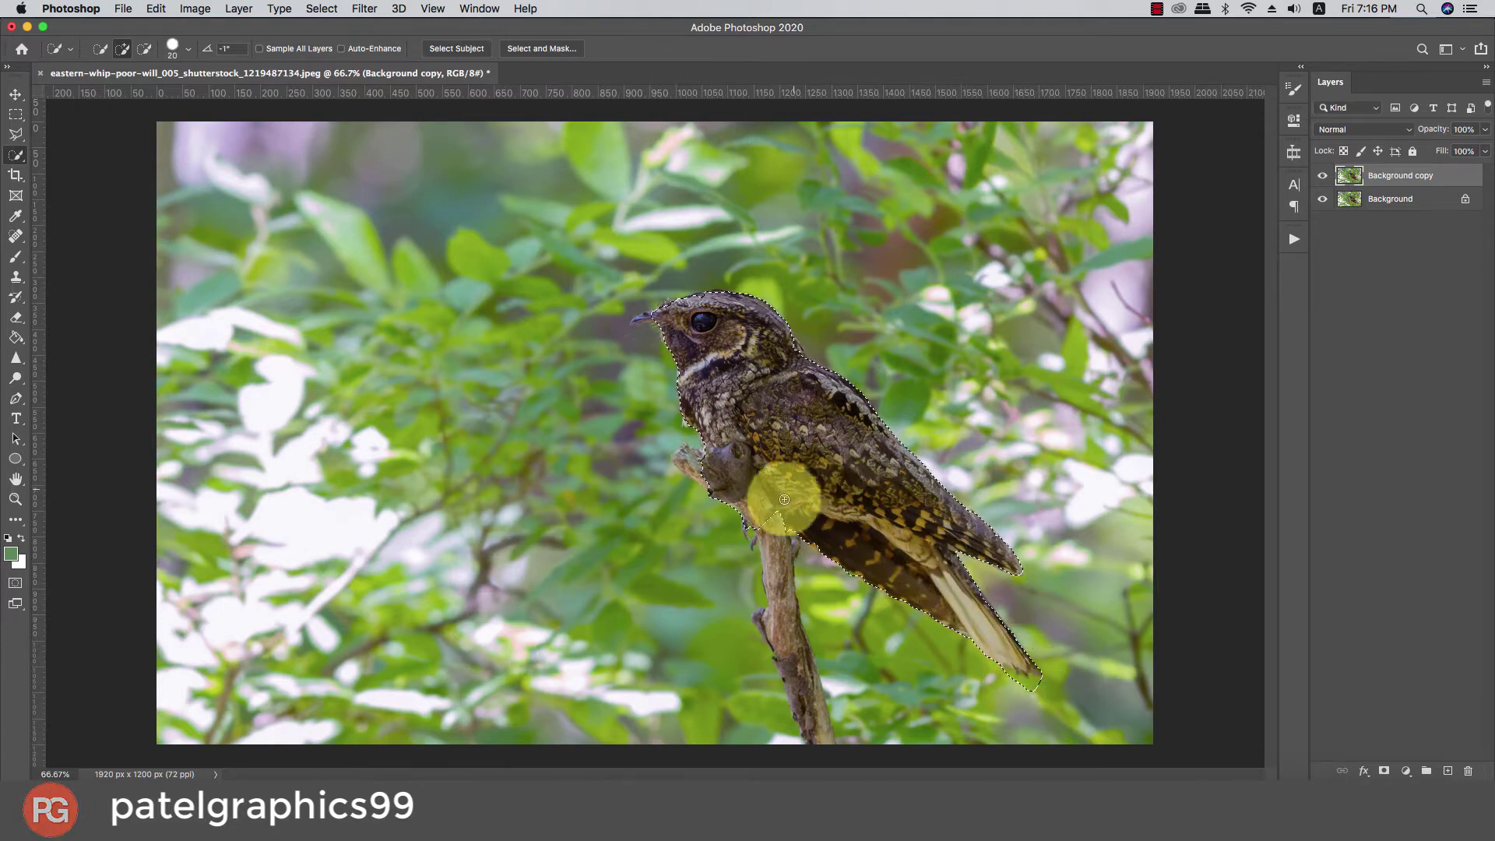
left_click(775, 523)
left_click_drag(775, 523, 821, 730)
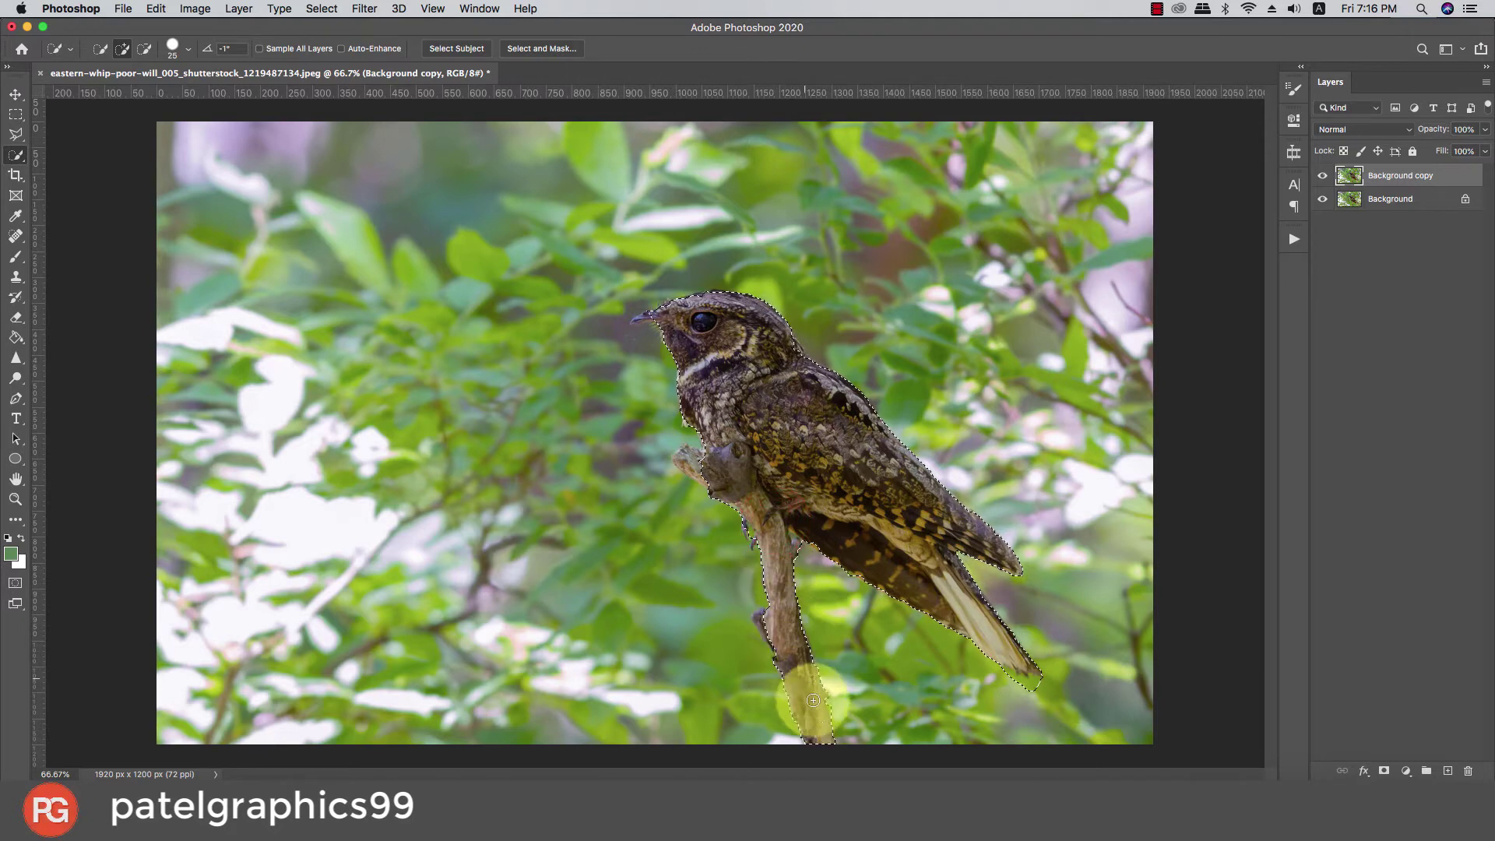
Step: With a smaller brush, add the remaining branch parts, the branch knob and the full beak tip
key("bracketleft")
key("bracketleft")
left_click(759, 617)
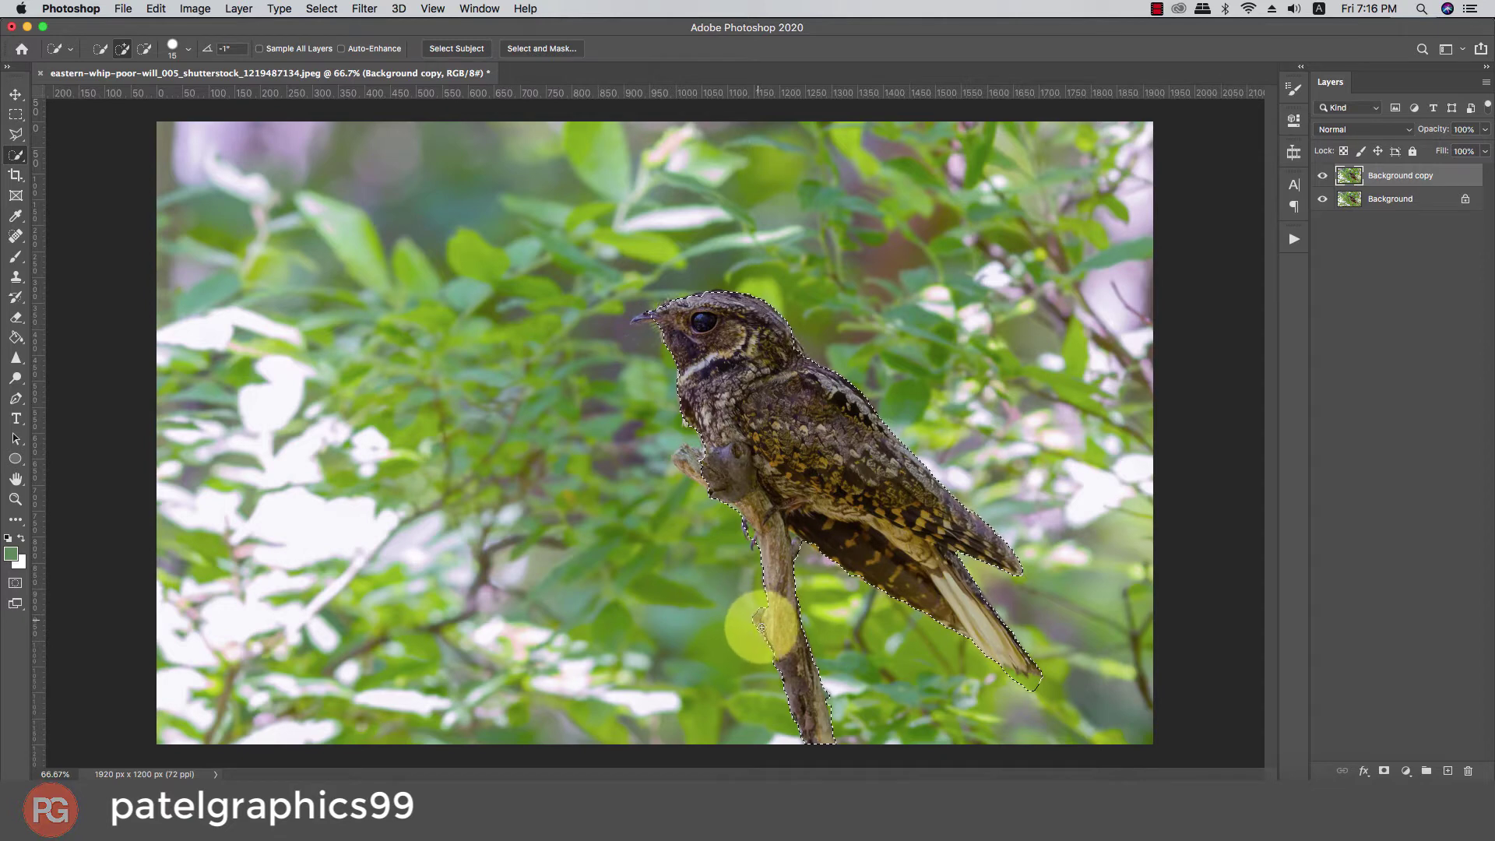
left_click(704, 471)
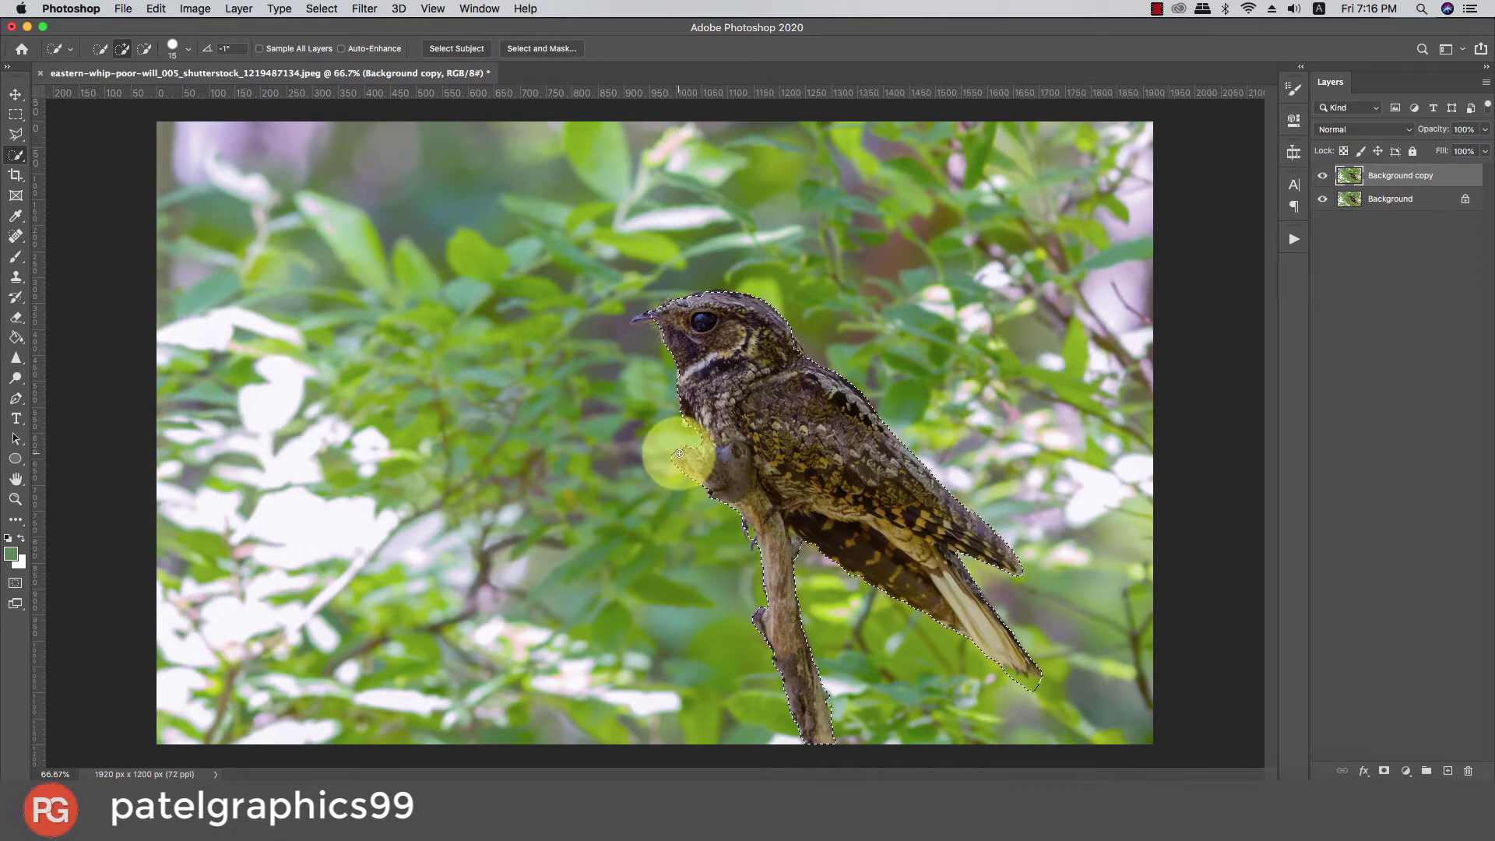
key("bracketleft")
left_click(636, 304)
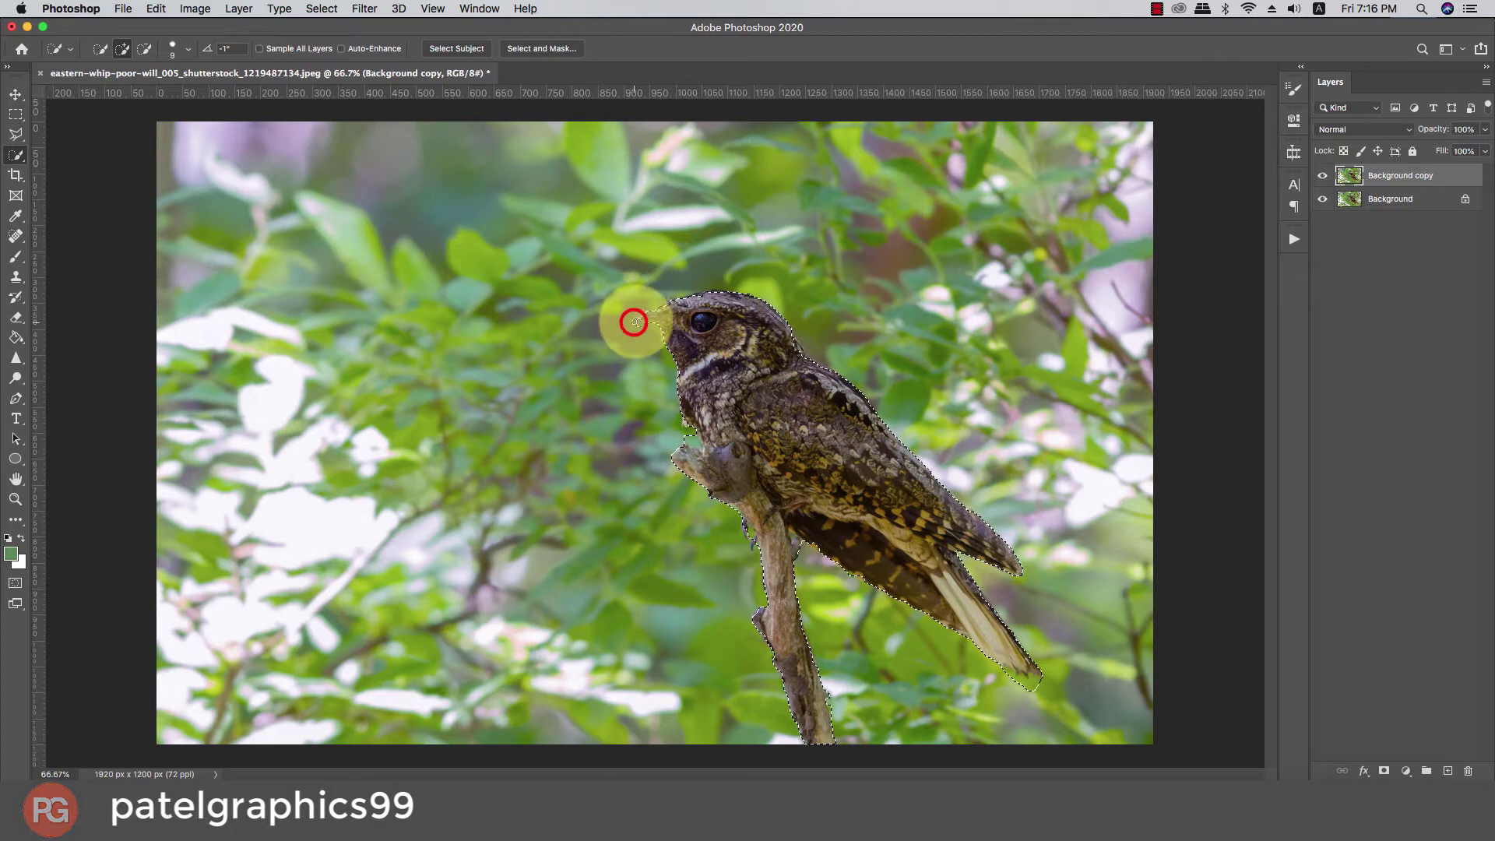
left_click_drag(634, 322, 636, 319)
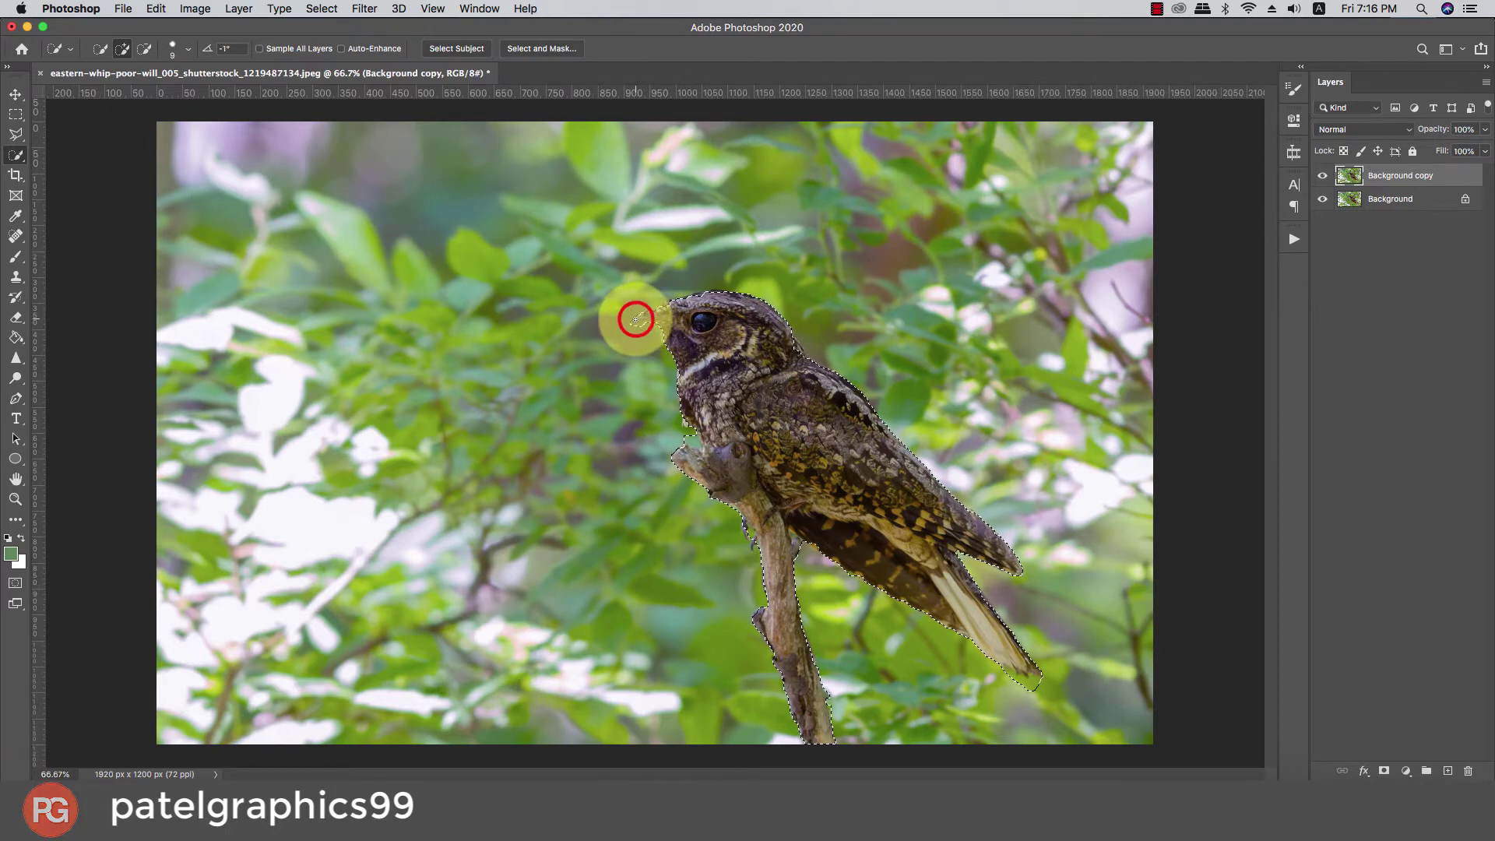
left_click(635, 321)
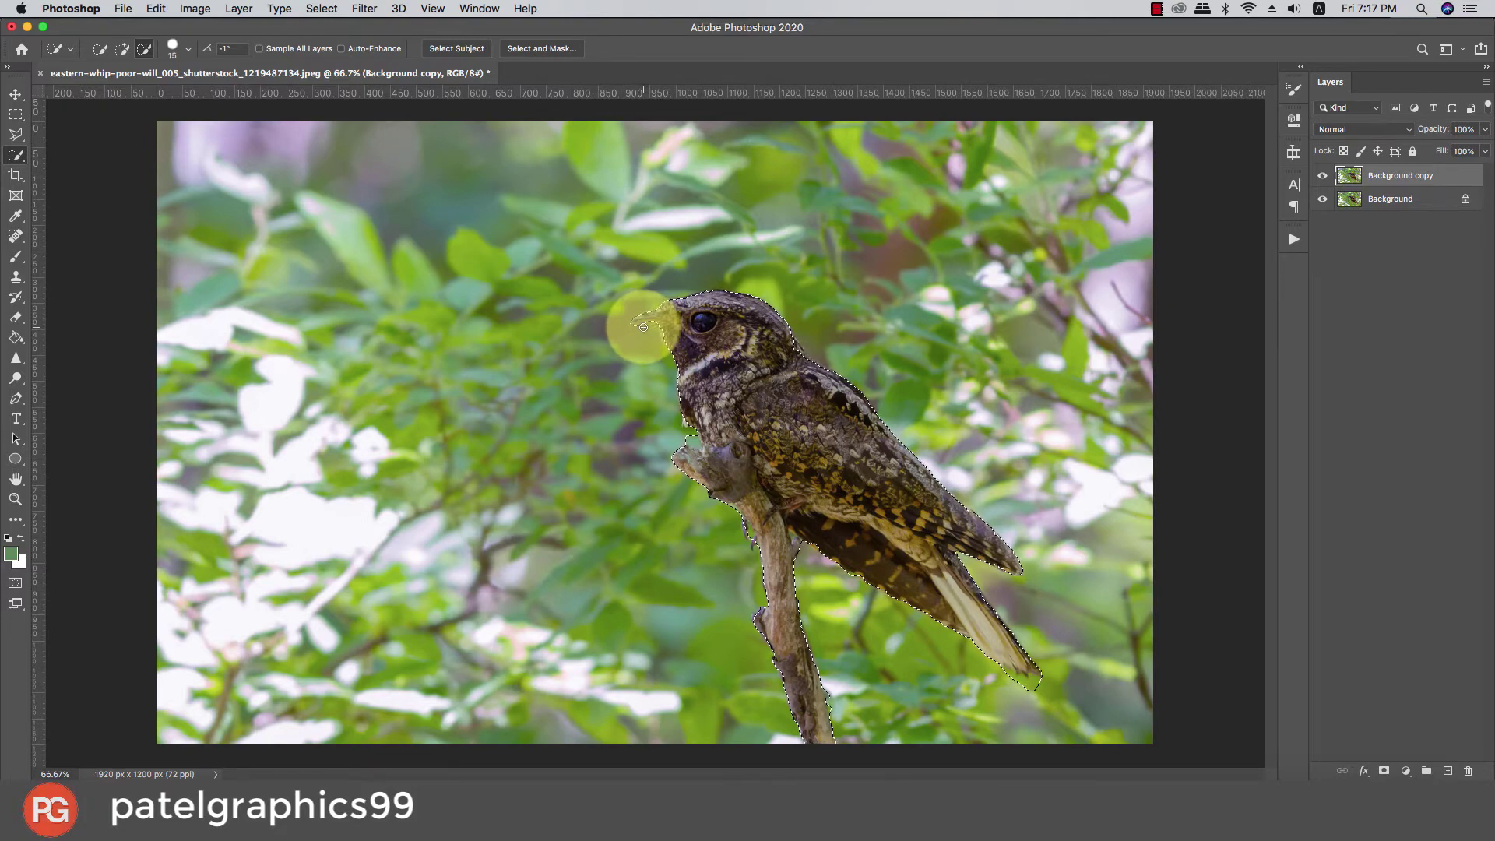
Step: Subtract stray selection around the beak, the branch below the throat, and the tail tip
scroll(644, 327, "up", 3)
left_click(642, 325, "alt")
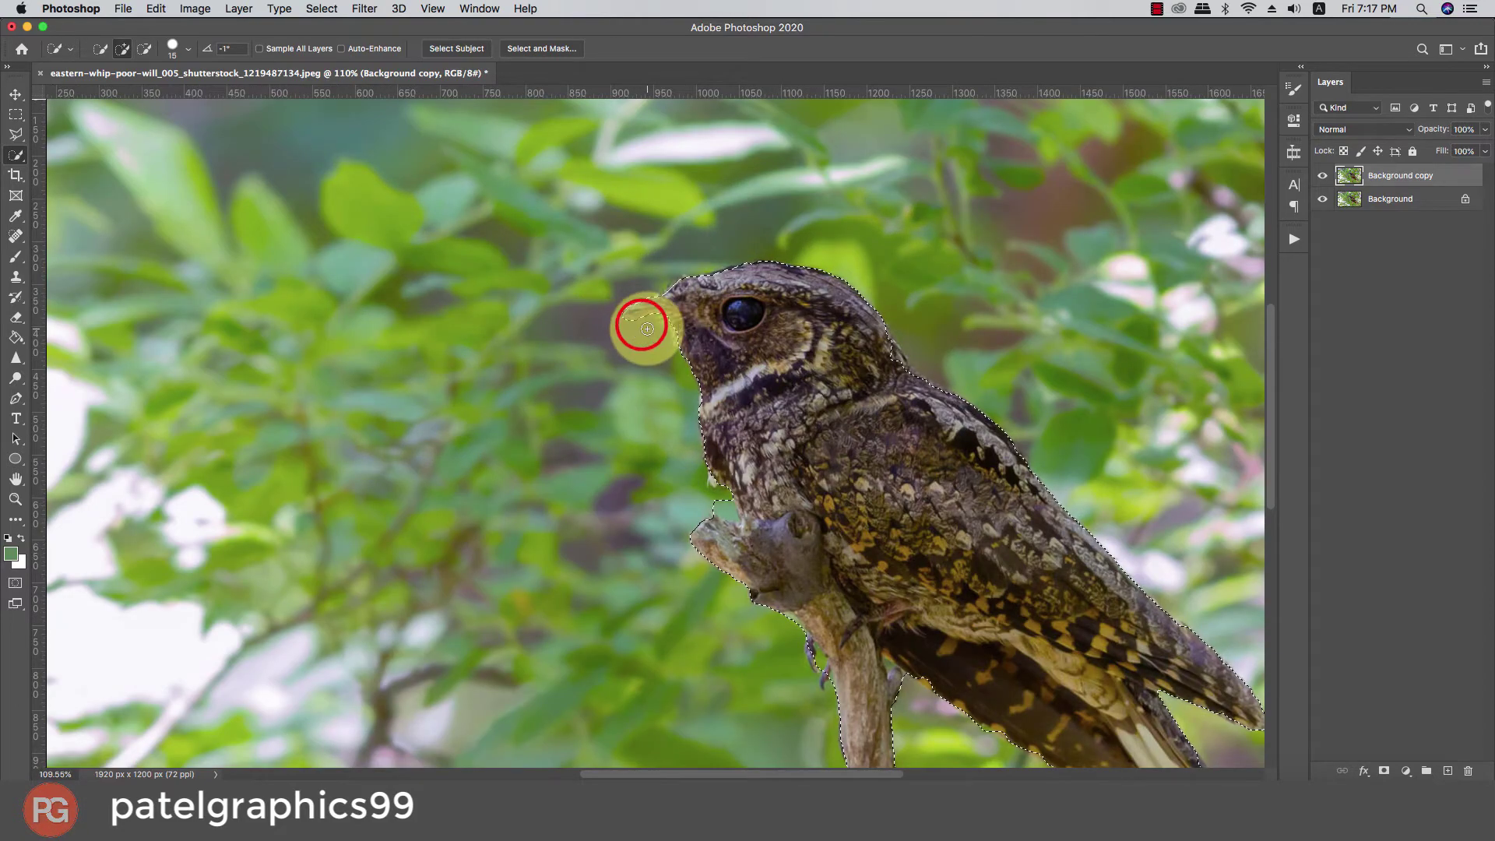
scroll(642, 324, "down", 2)
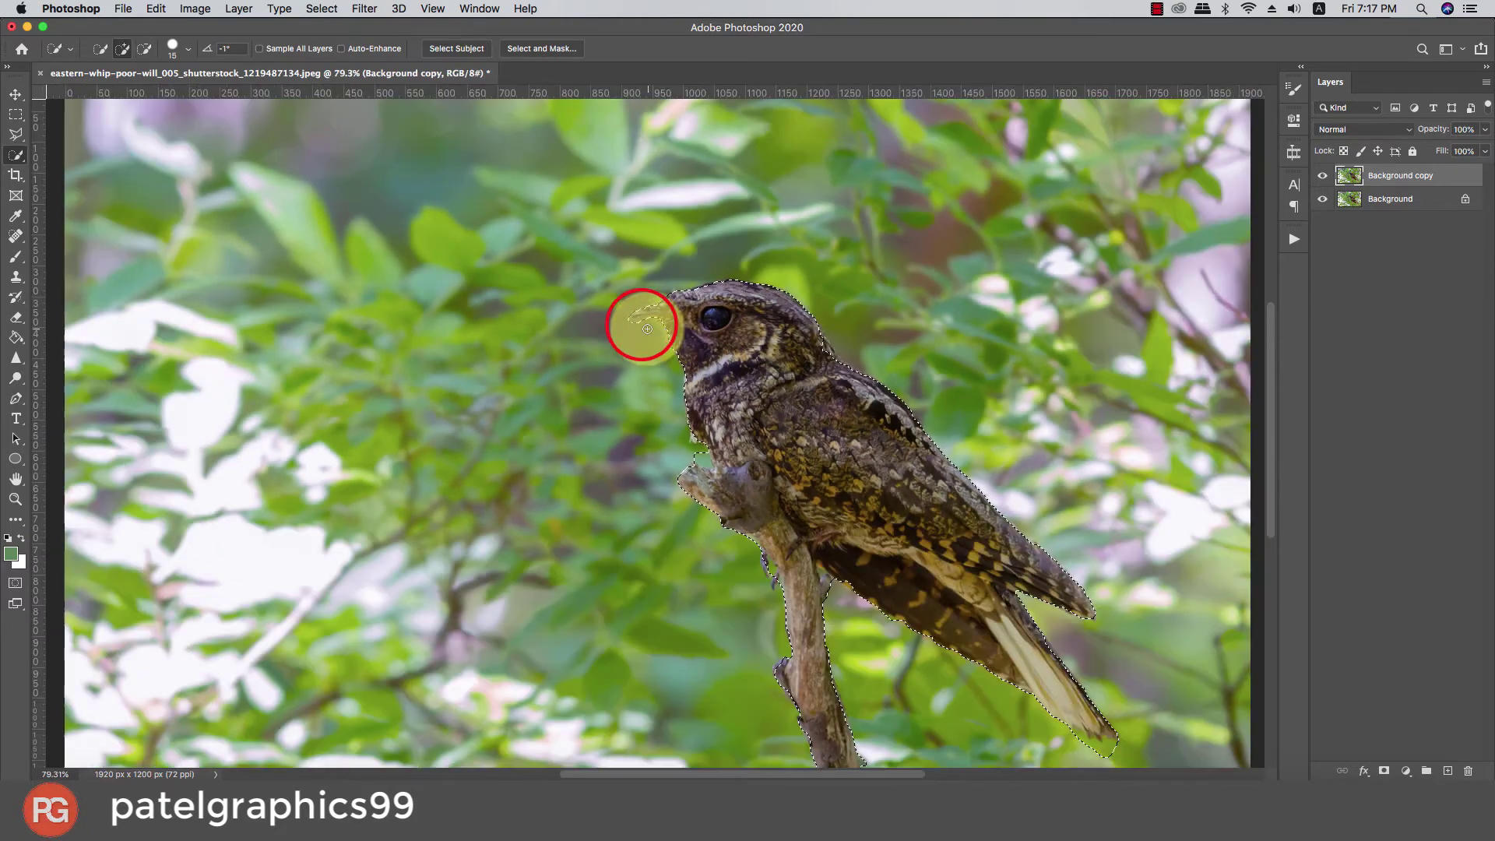
left_click(688, 453, "alt")
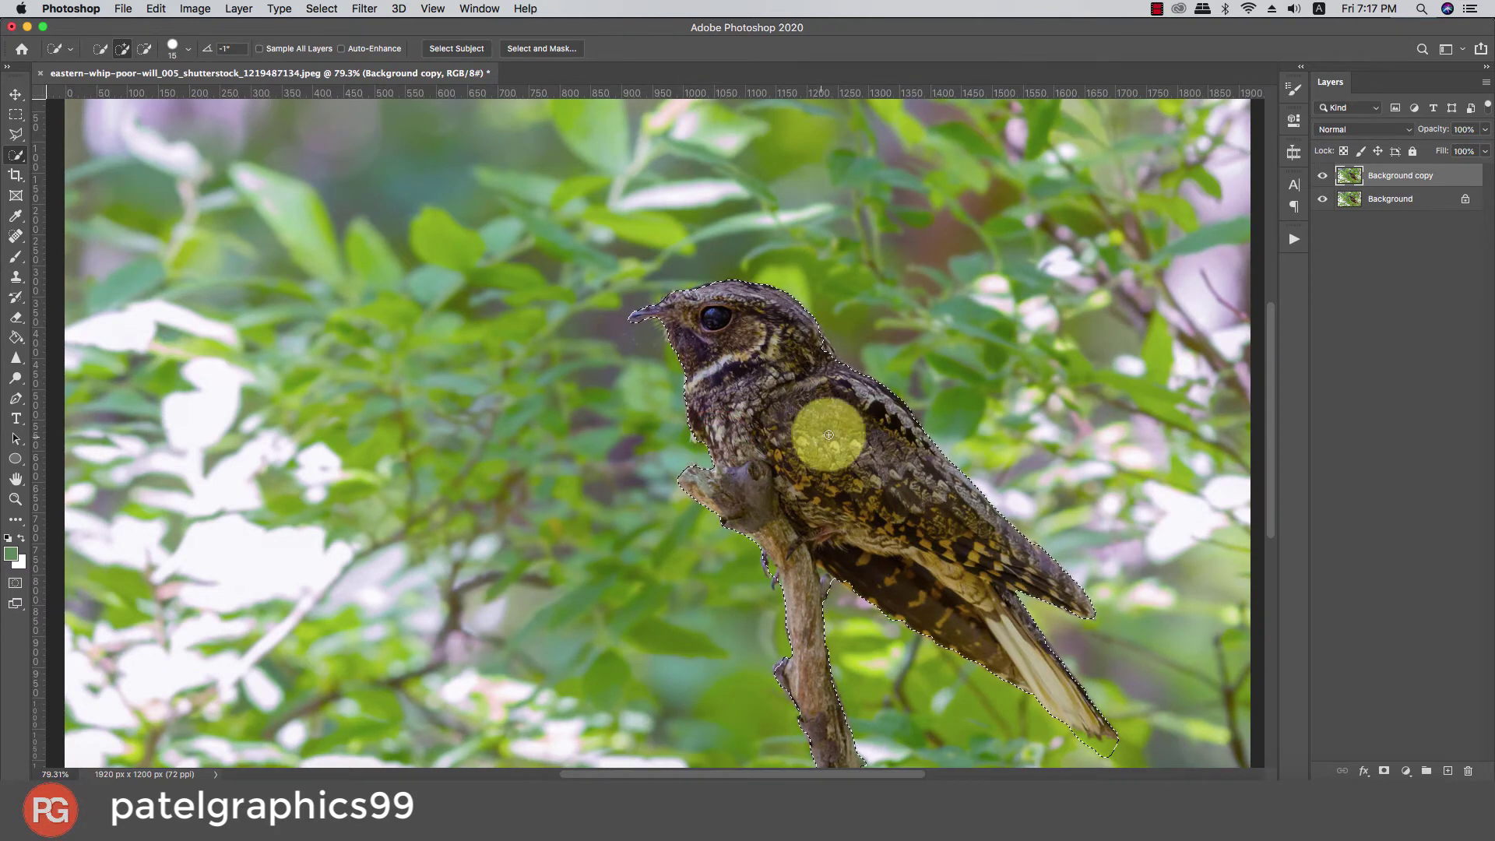
scroll(905, 502, "down", 1)
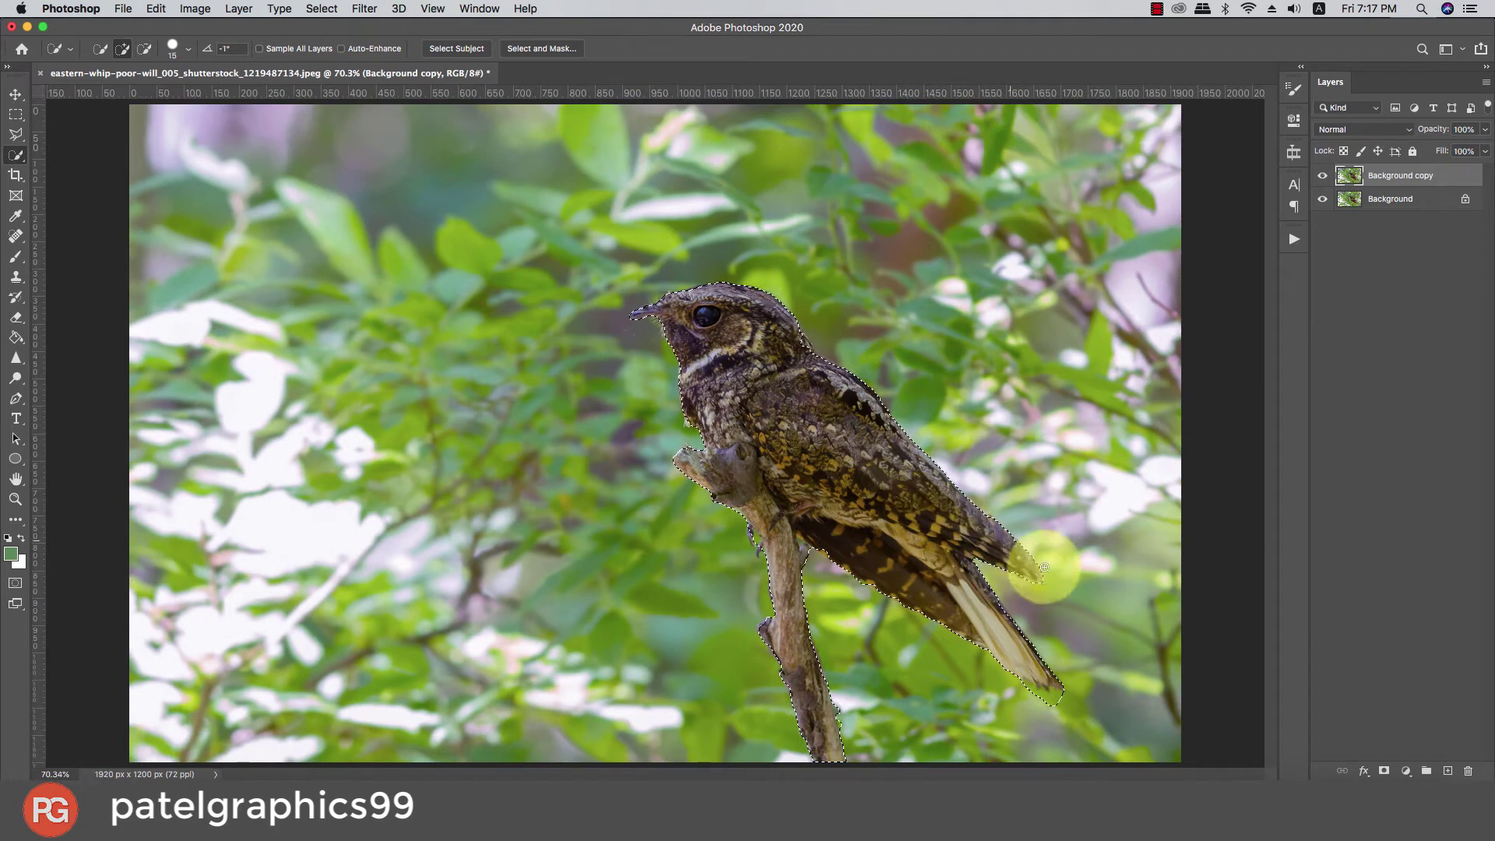
left_click(1056, 698, "alt")
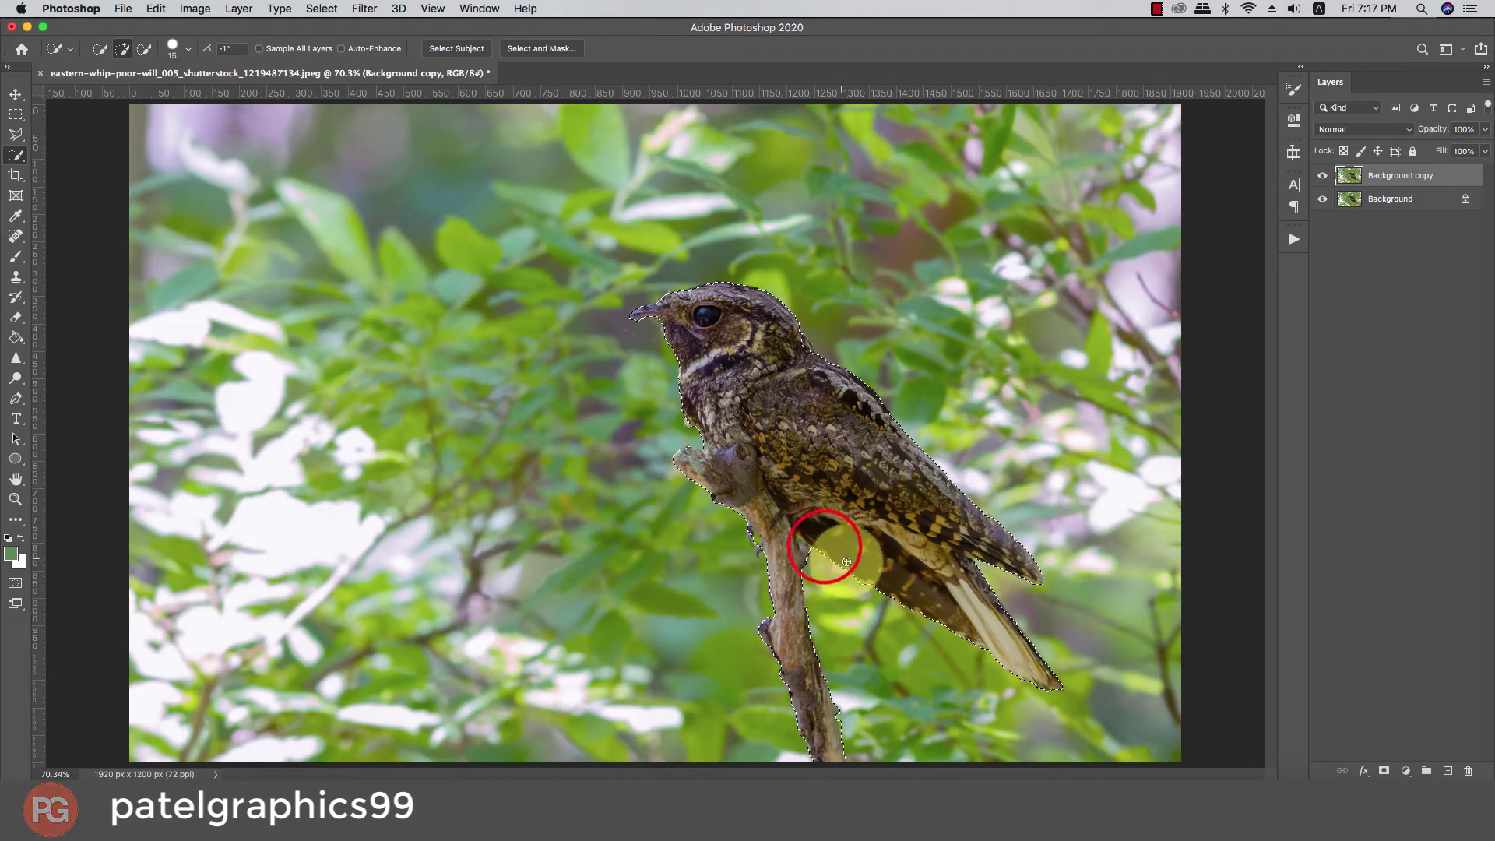
Step: Add the dark belly, touch up neck, back and beak, then enter Select and Mask
left_click_drag(824, 546, 829, 545)
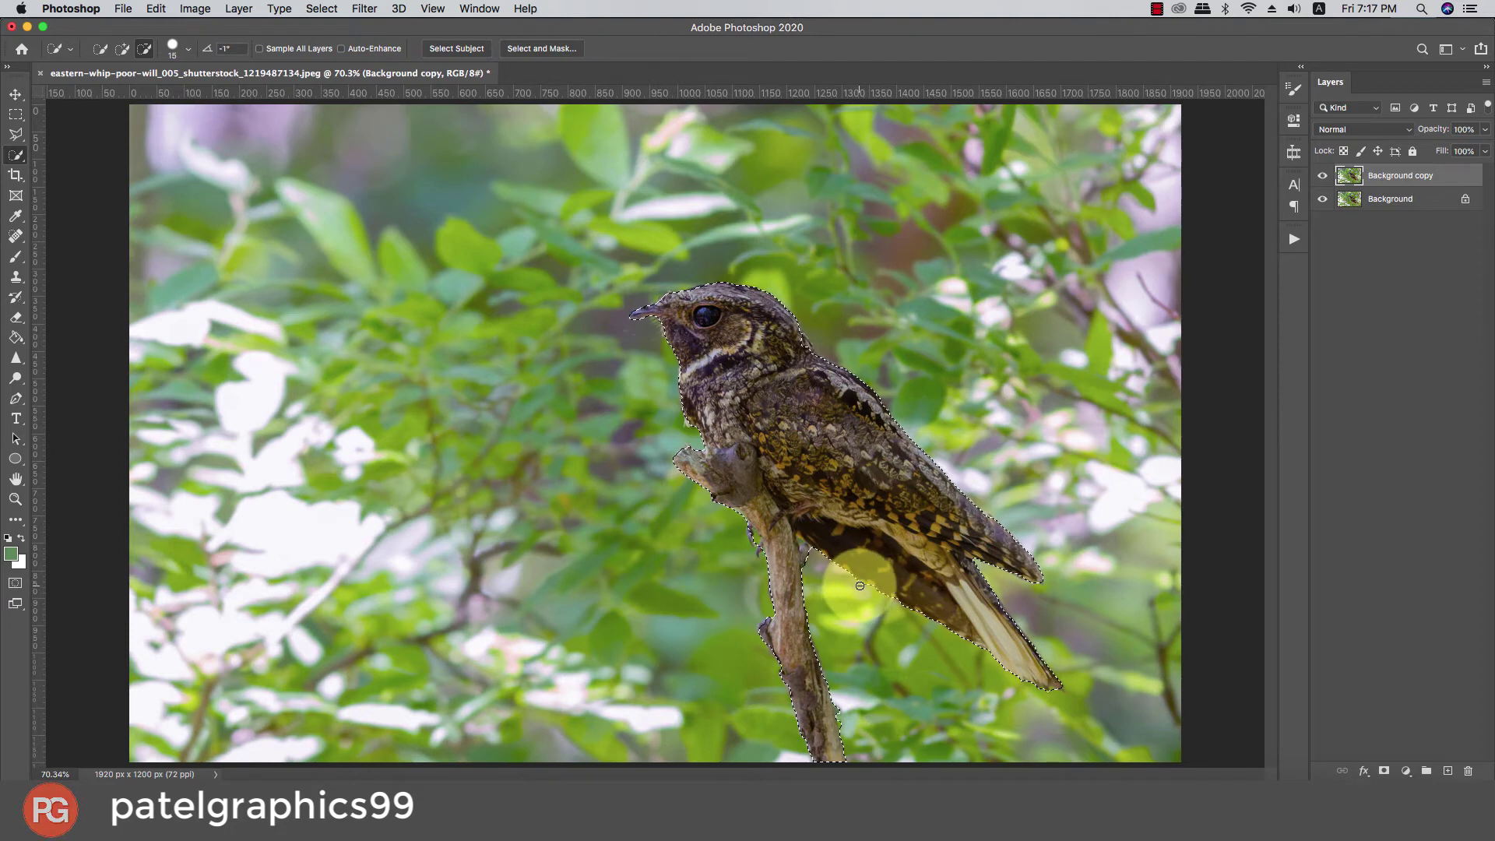
left_click(860, 585, "alt")
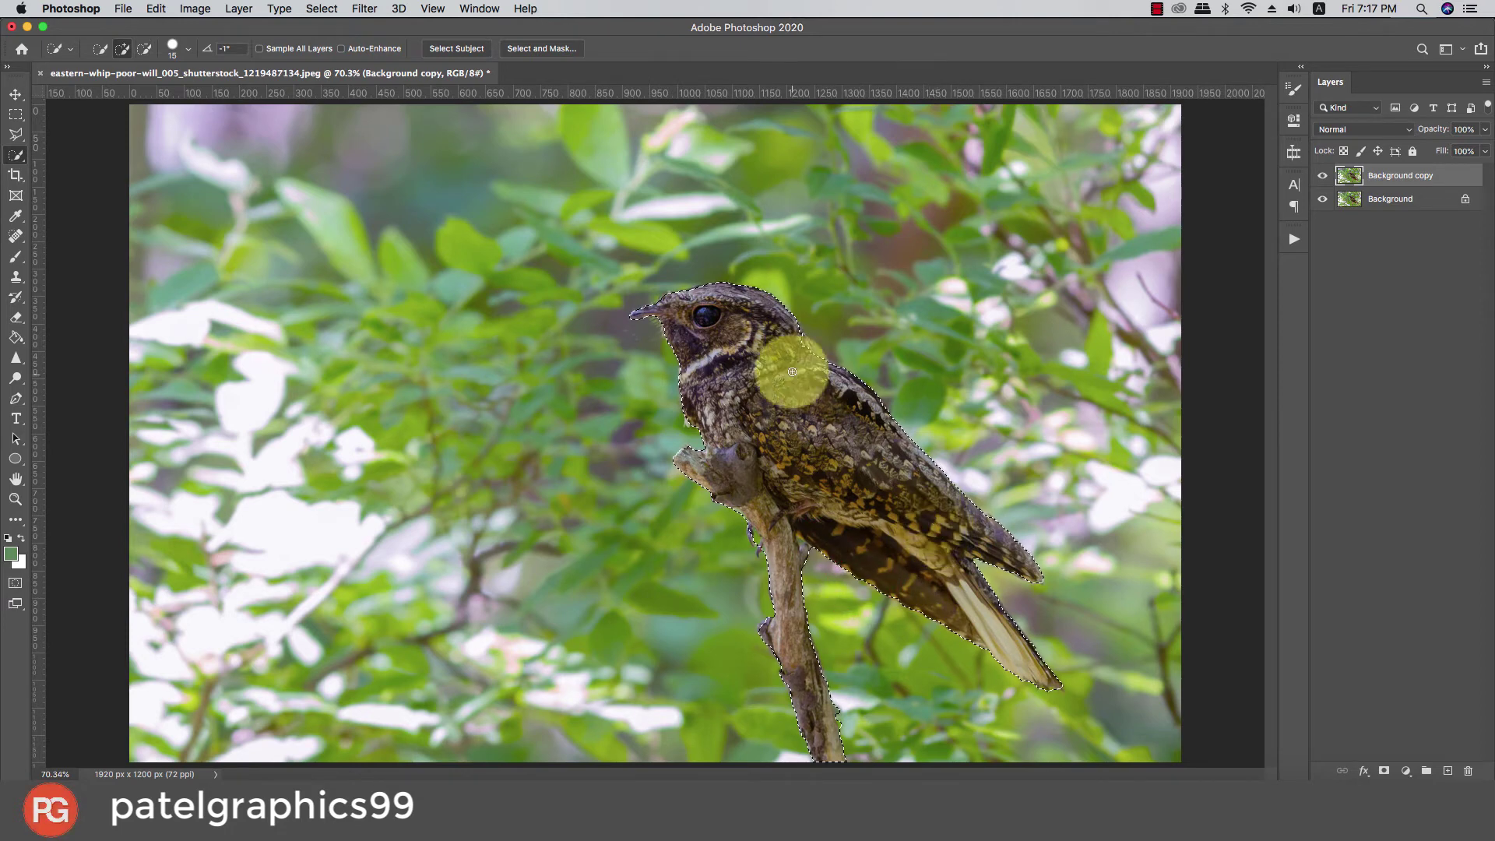
left_click(801, 339)
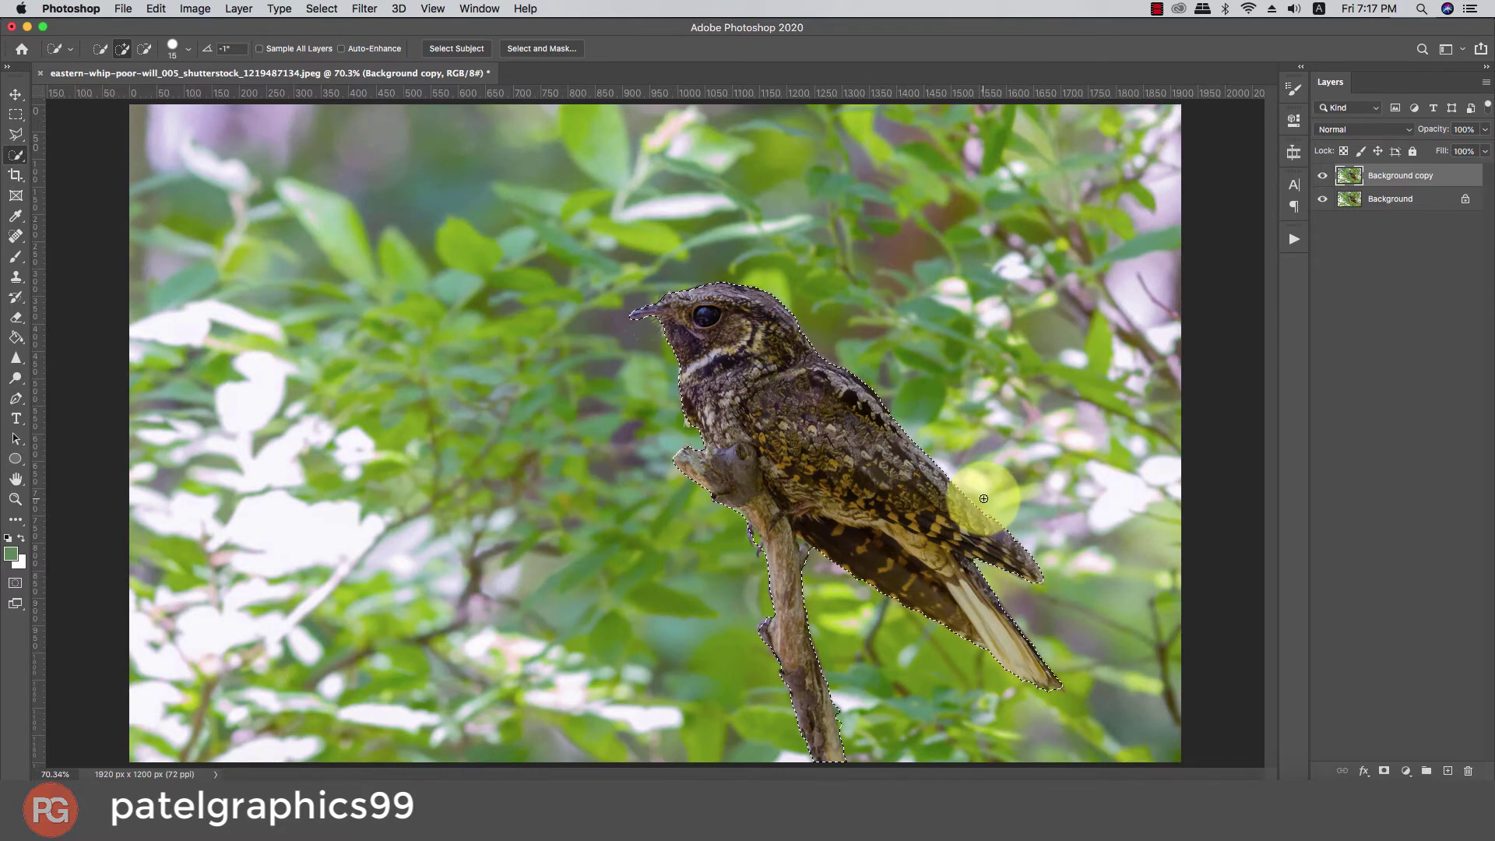
left_click(921, 511)
scroll(917, 506, "down", 2)
scroll(907, 503, "down", 2)
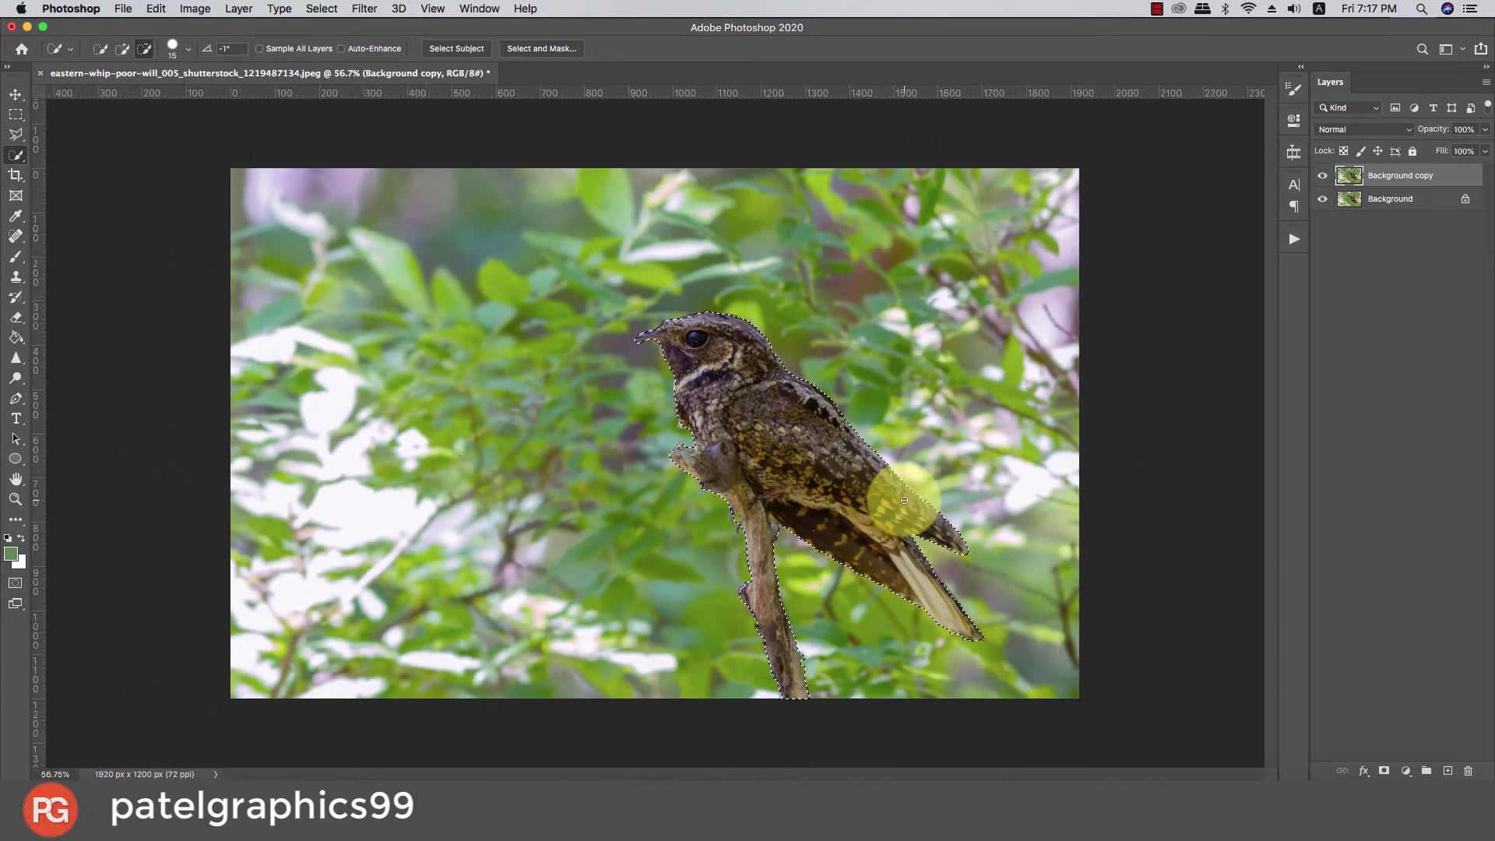
scroll(904, 500, "up", 1)
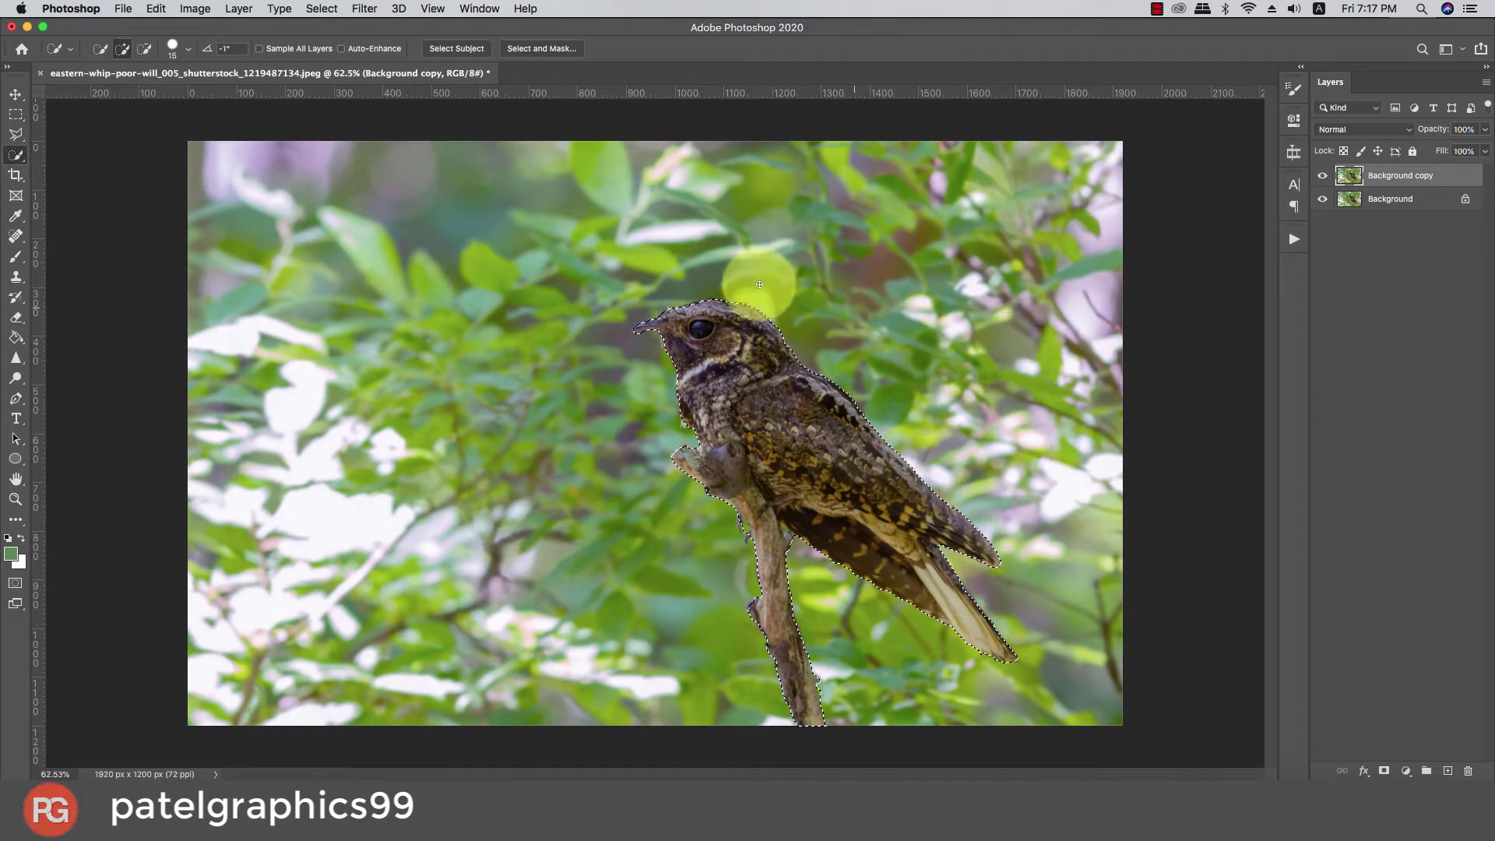
left_click(652, 326)
scroll(654, 330, "up", 1)
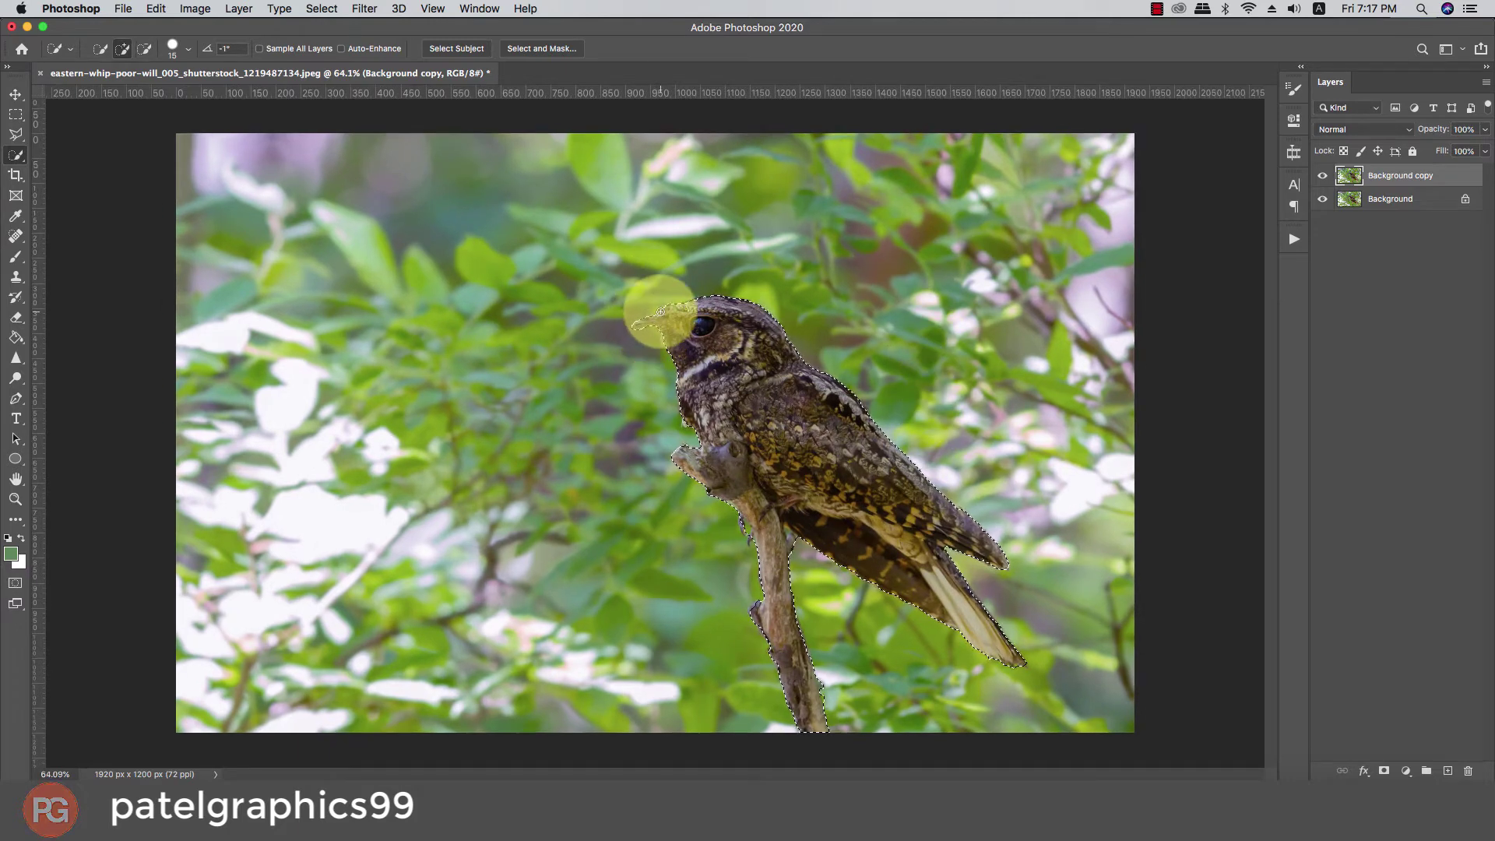
left_click(527, 48)
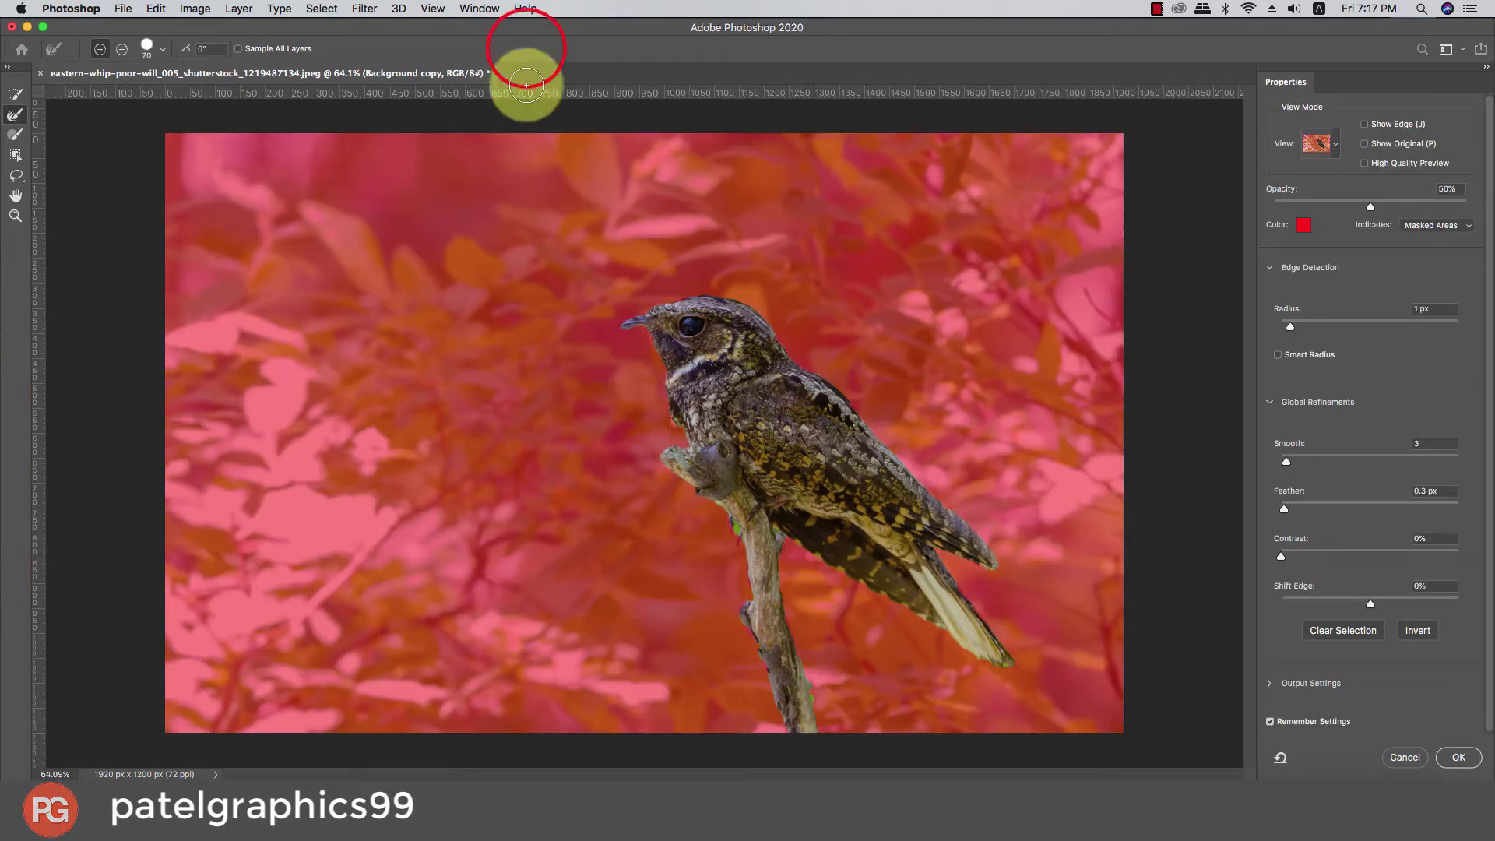
Step: Refine-brush the edges along throat, back, tail and branch, then confirm the selection with OK
key("bracketleft")
key("bracketleft")
key("bracketleft")
mouse_move(644, 330)
left_mouse_down()
mouse_move(675, 427)
mouse_move(644, 303)
left_mouse_up()
key("bracketleft")
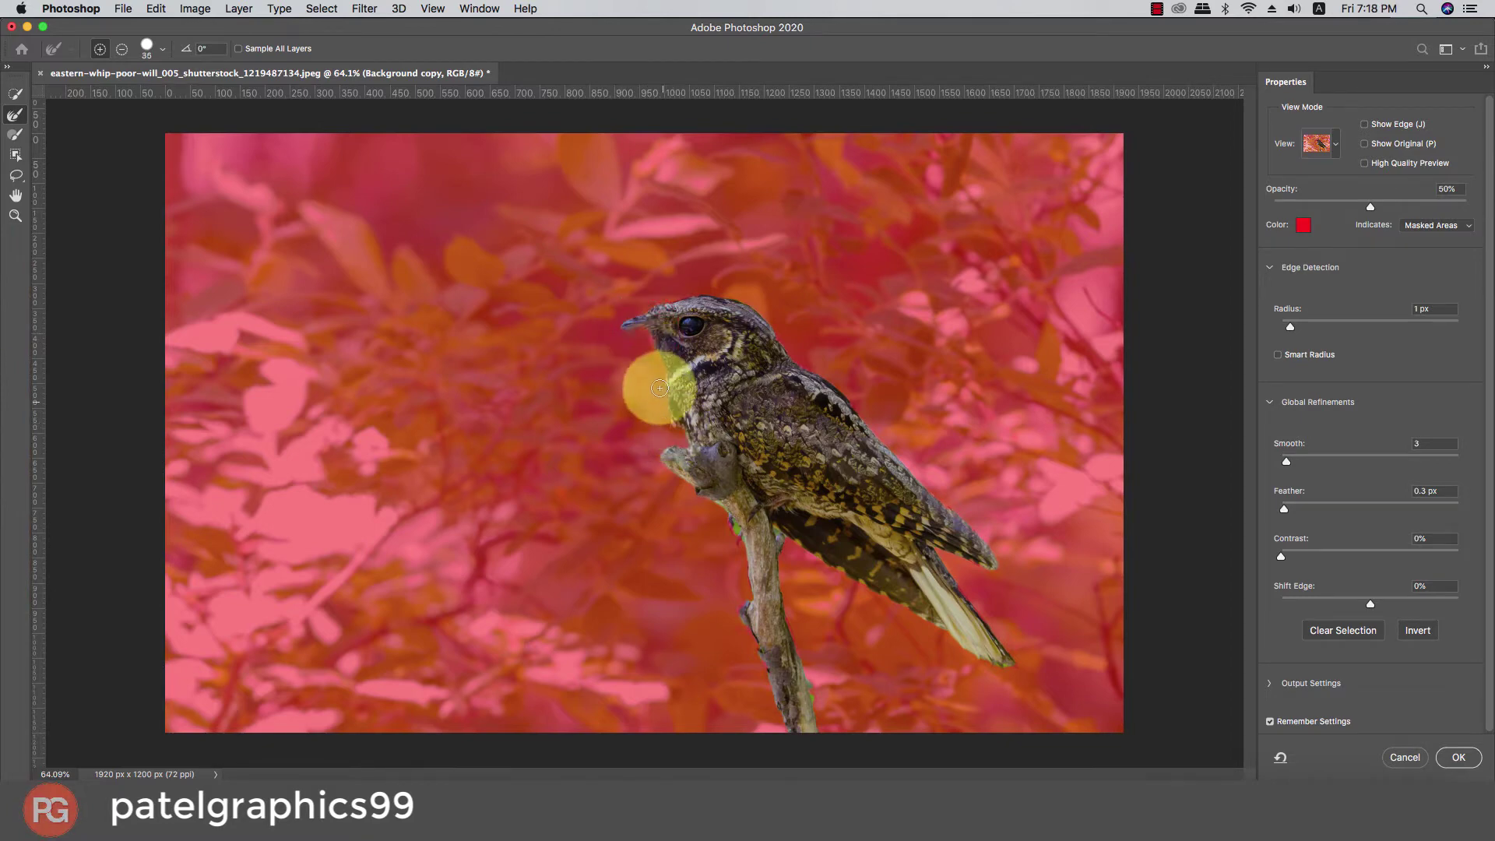
key("bracketleft")
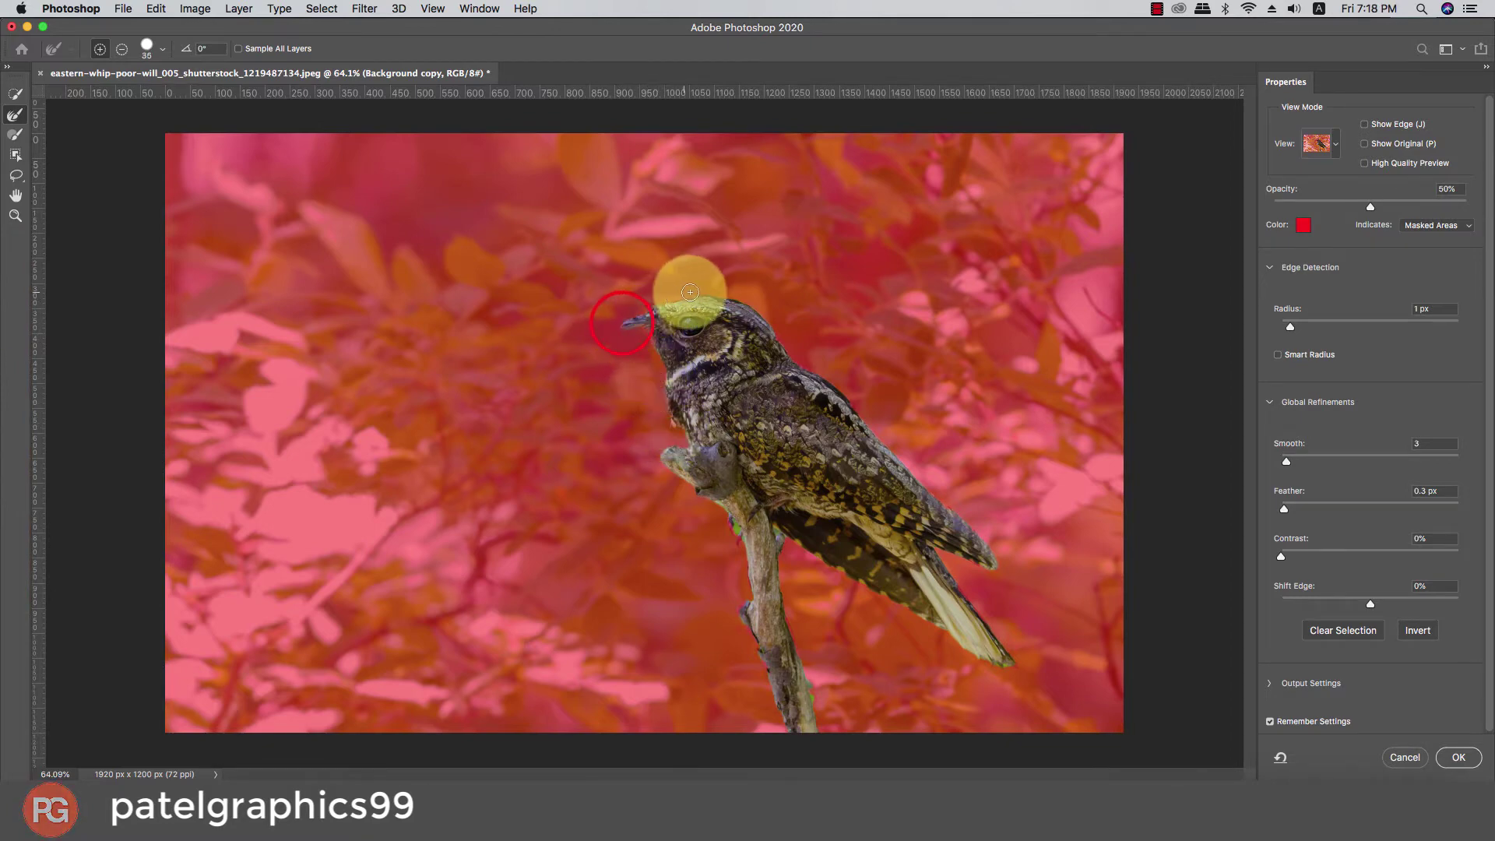
mouse_move(644, 303)
left_mouse_down()
mouse_move(907, 464)
mouse_move(1021, 588)
left_mouse_up()
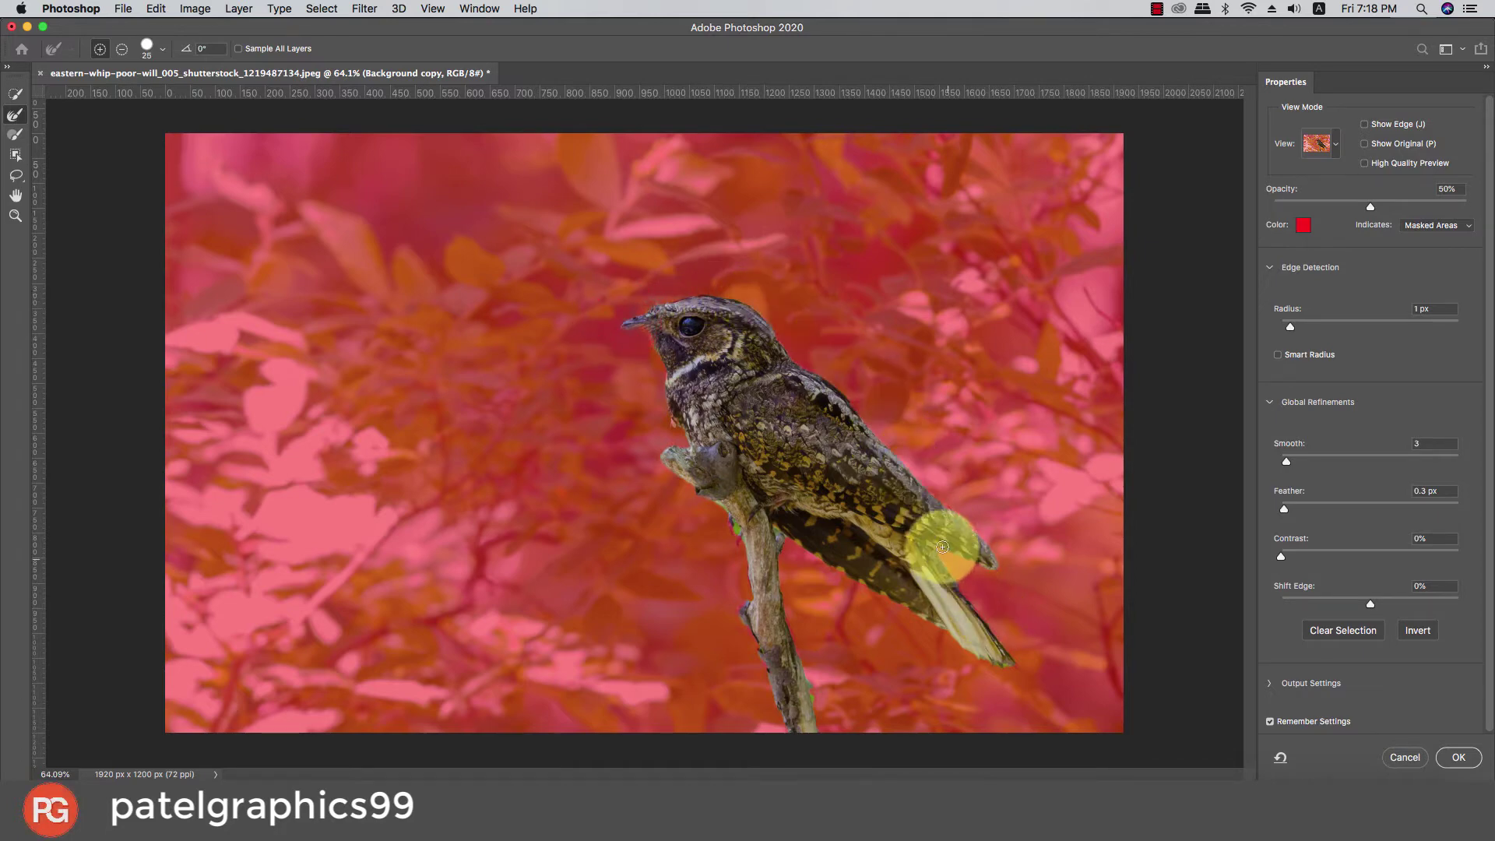
key("bracketright")
key("bracketright")
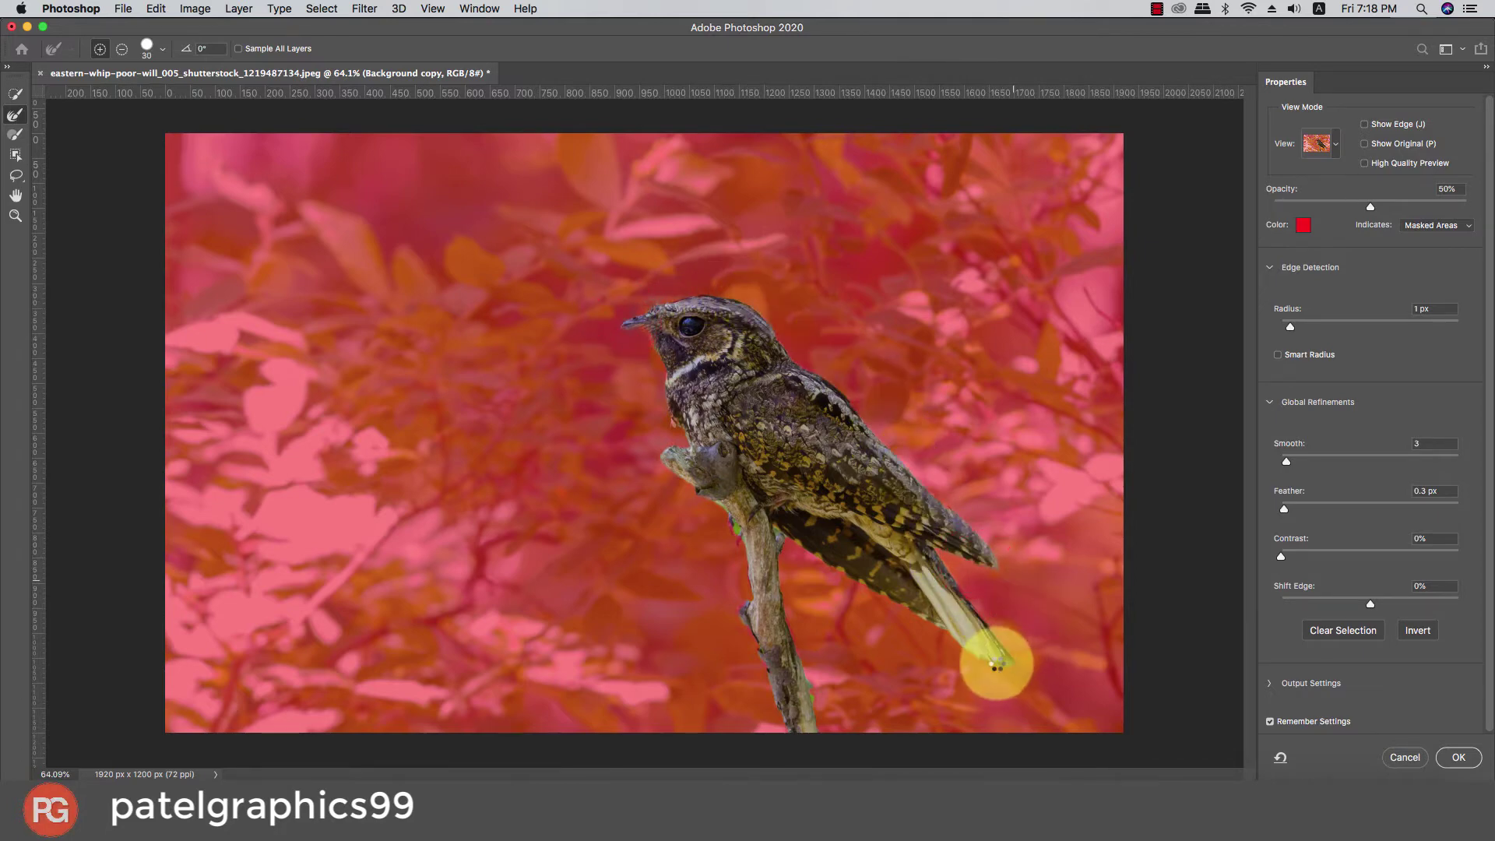
left_click_drag(1020, 588, 972, 659)
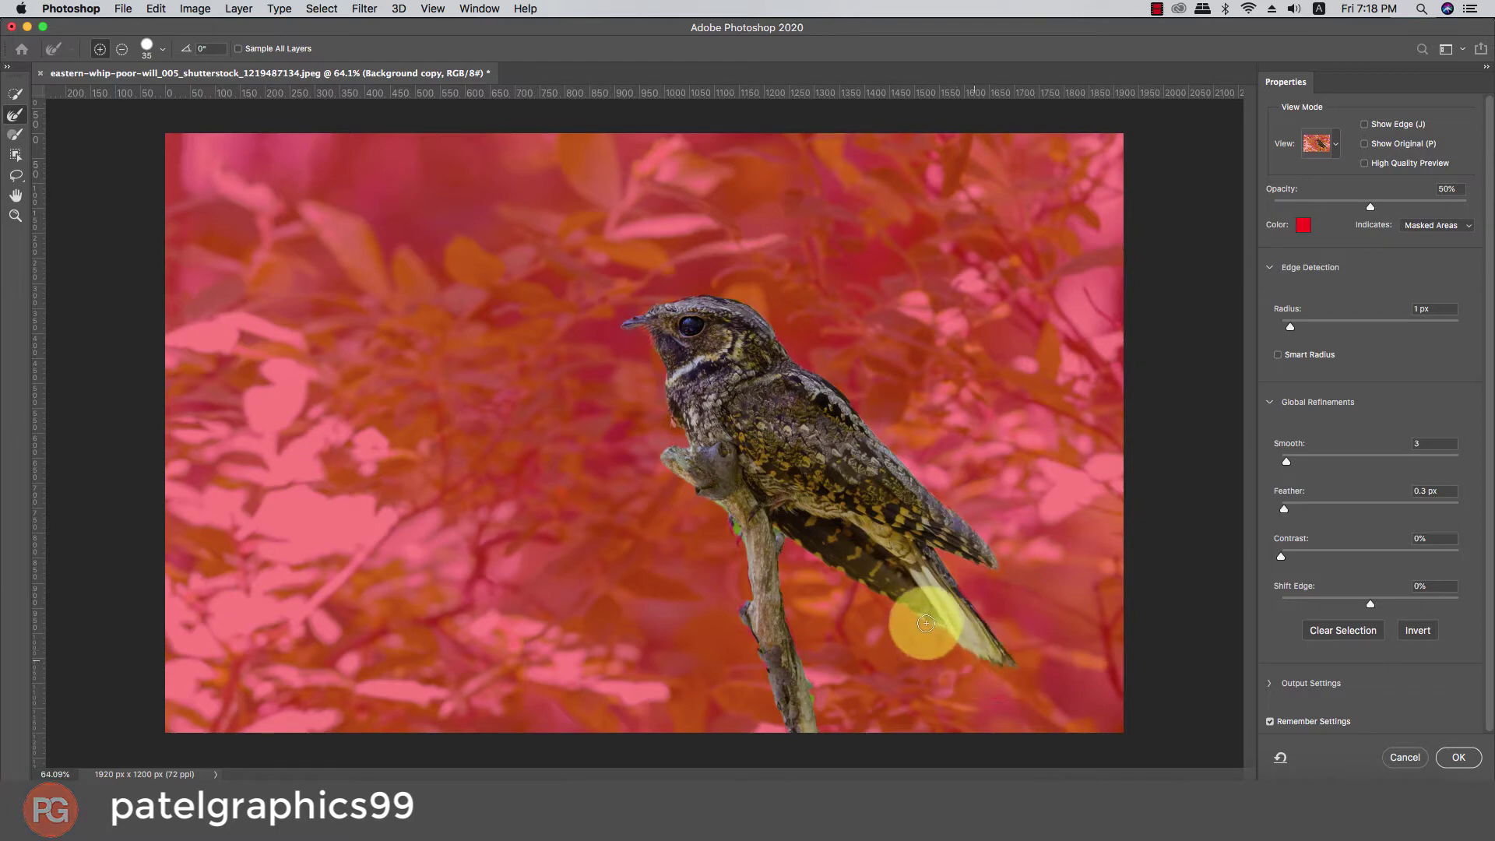
key("bracketleft")
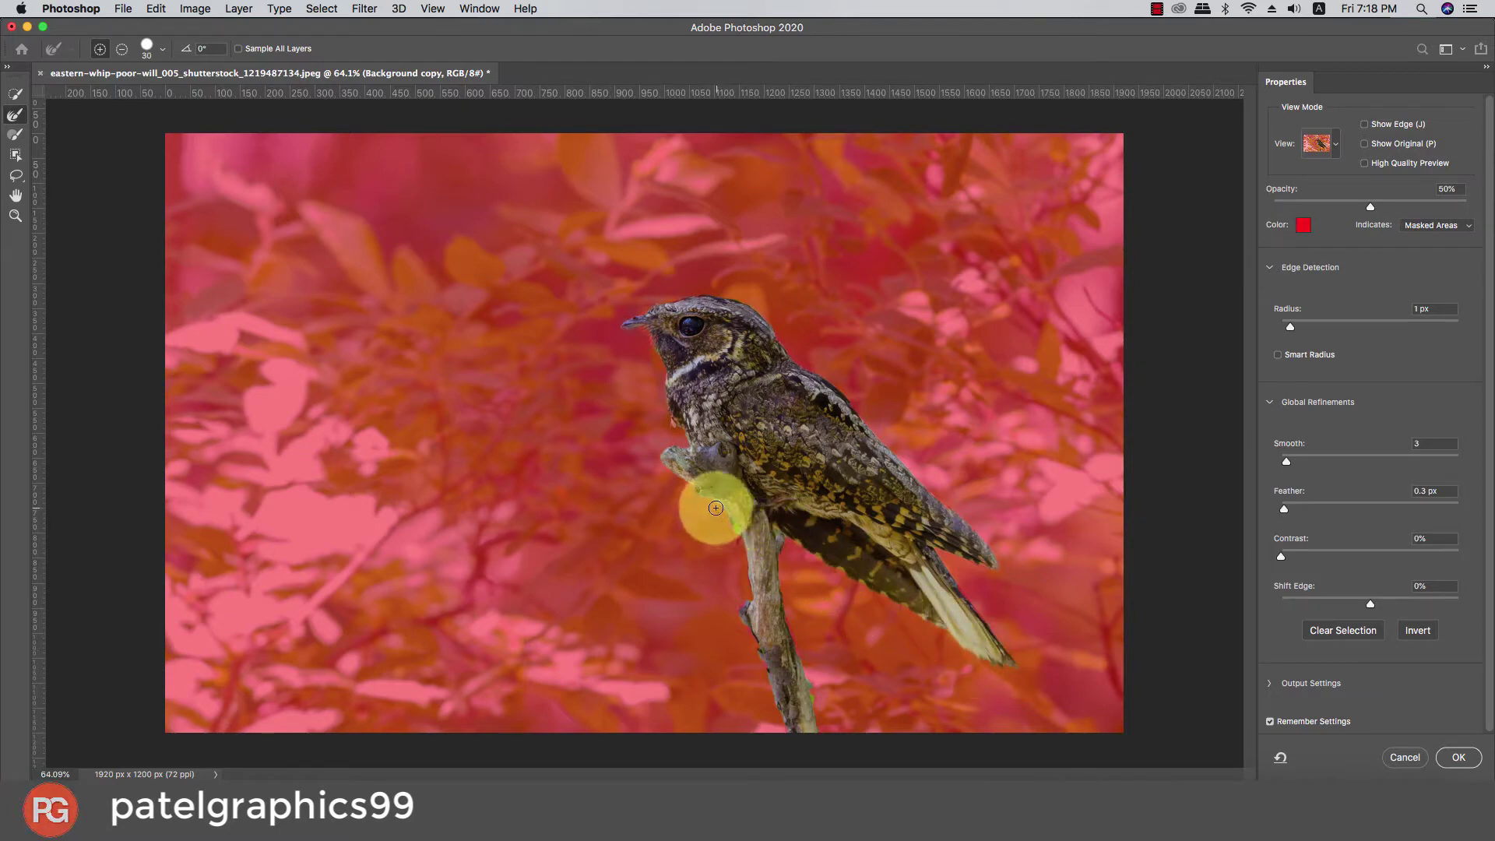
mouse_move(711, 510)
left_mouse_down()
mouse_move(718, 534)
mouse_move(800, 551)
left_mouse_up()
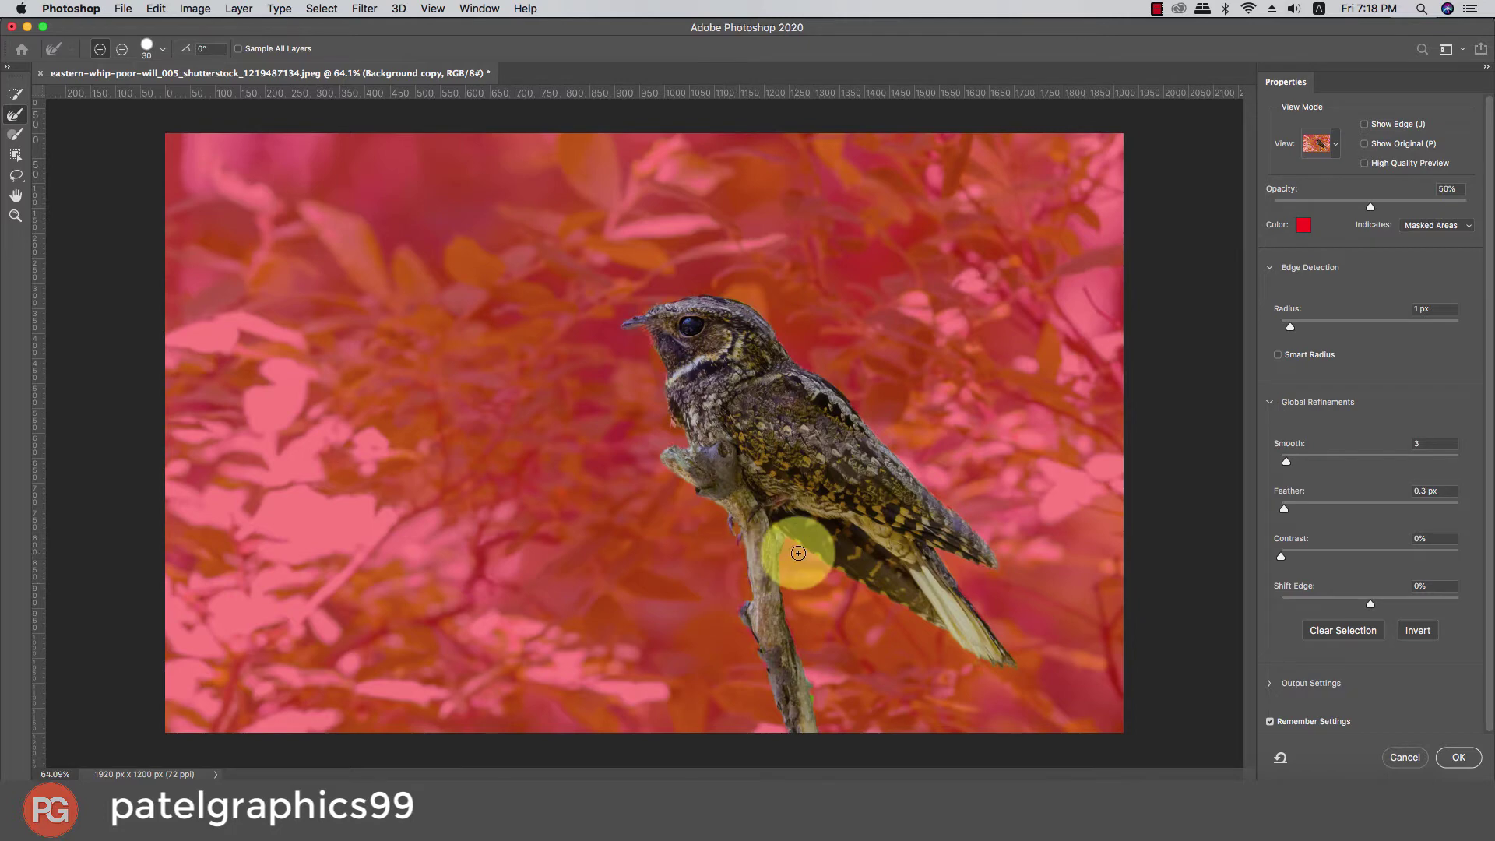
left_click(1458, 757)
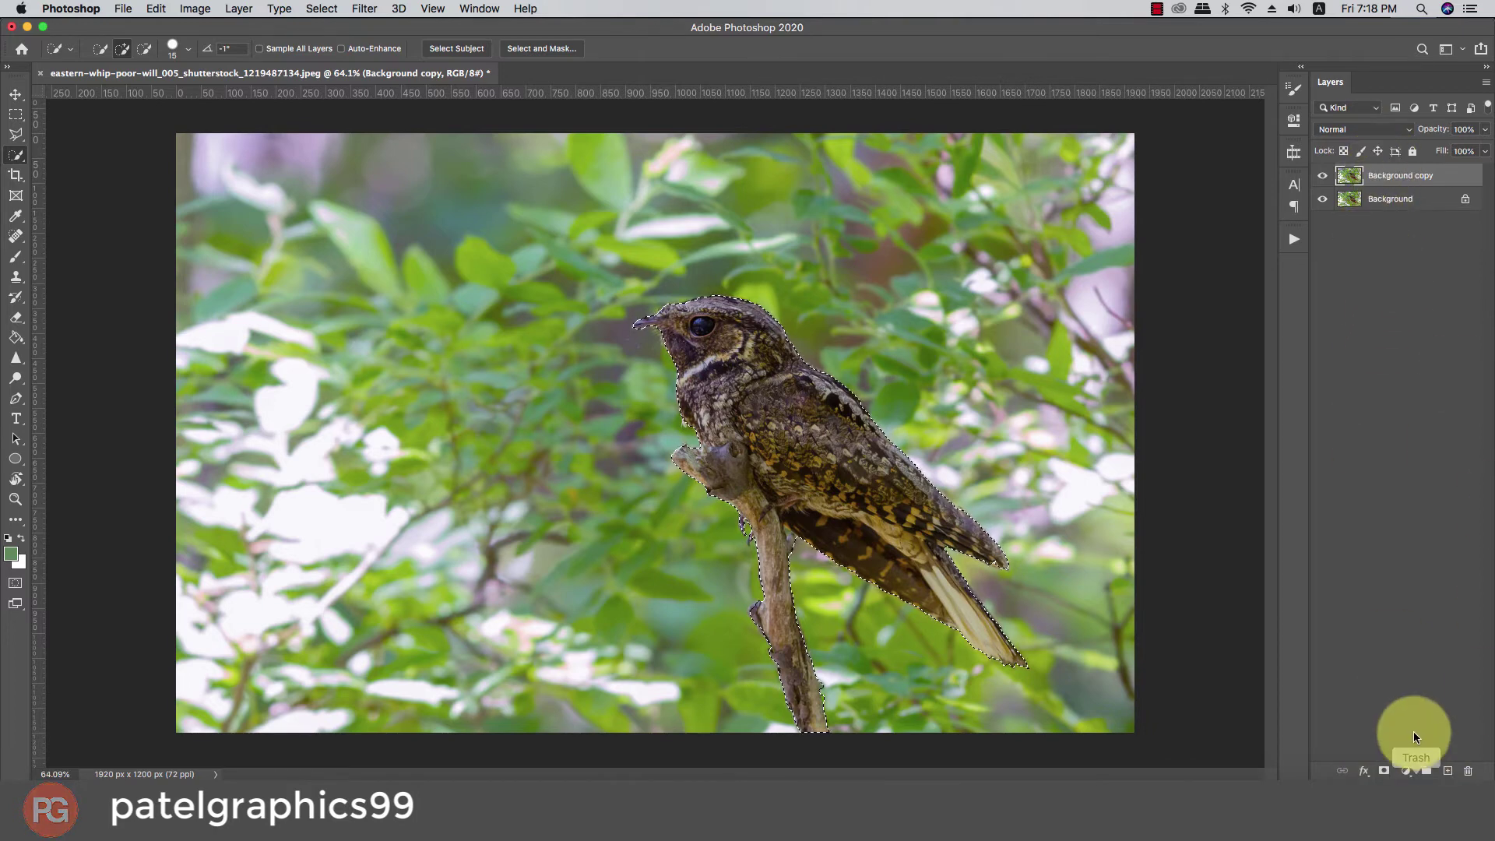
Step: Mask Background copy to the bird, check the cutout by toggling Background, then select Background
left_click(1383, 771)
left_click(1331, 196)
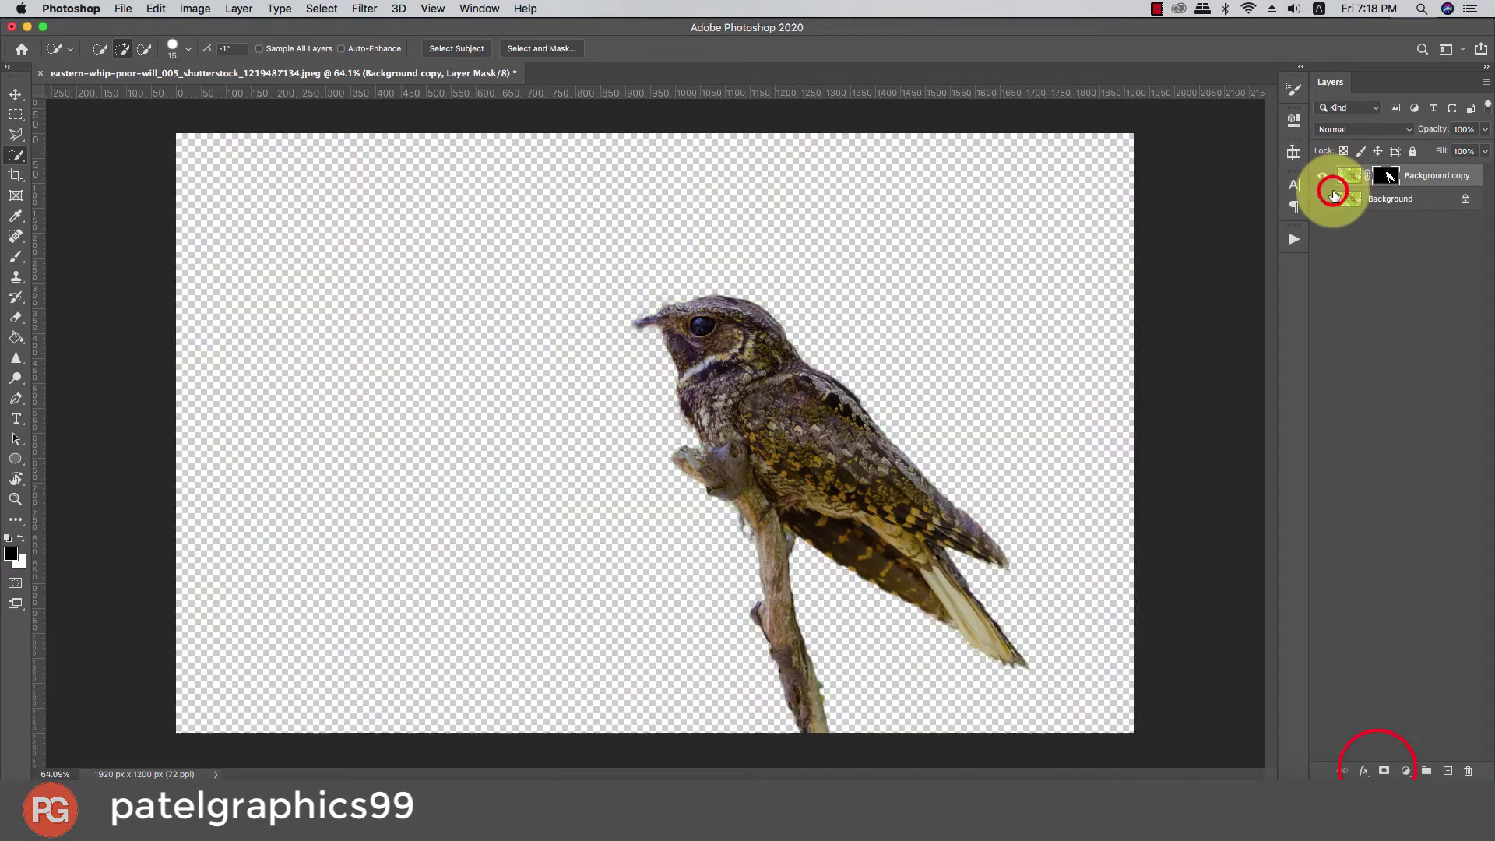
left_click(1332, 196)
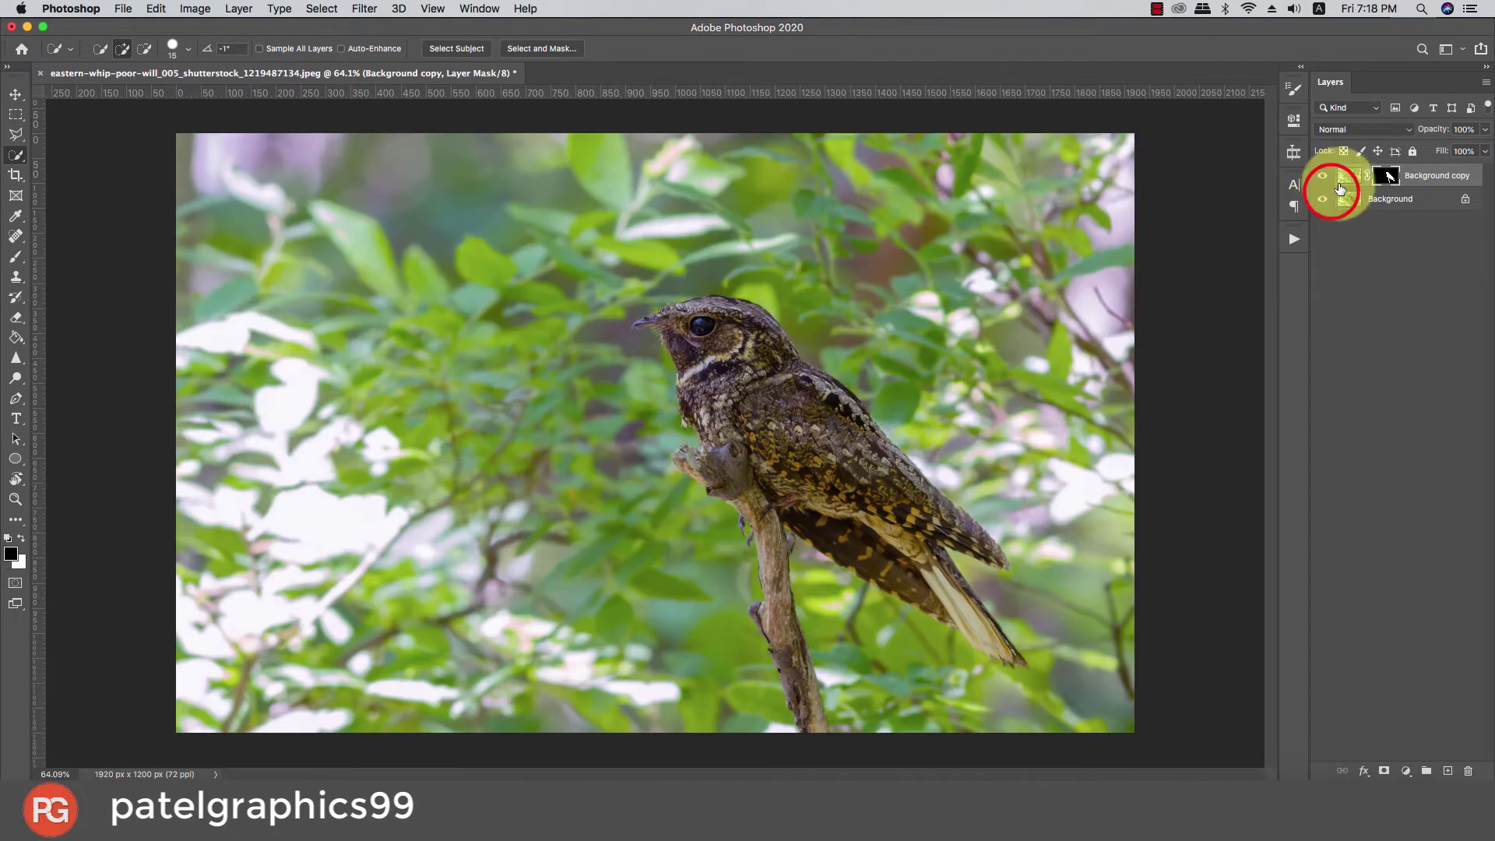
left_click(1387, 200)
Step: Duplicate Background, load the bird mask as a selection, and pick a small soft round brush
key("super+j")
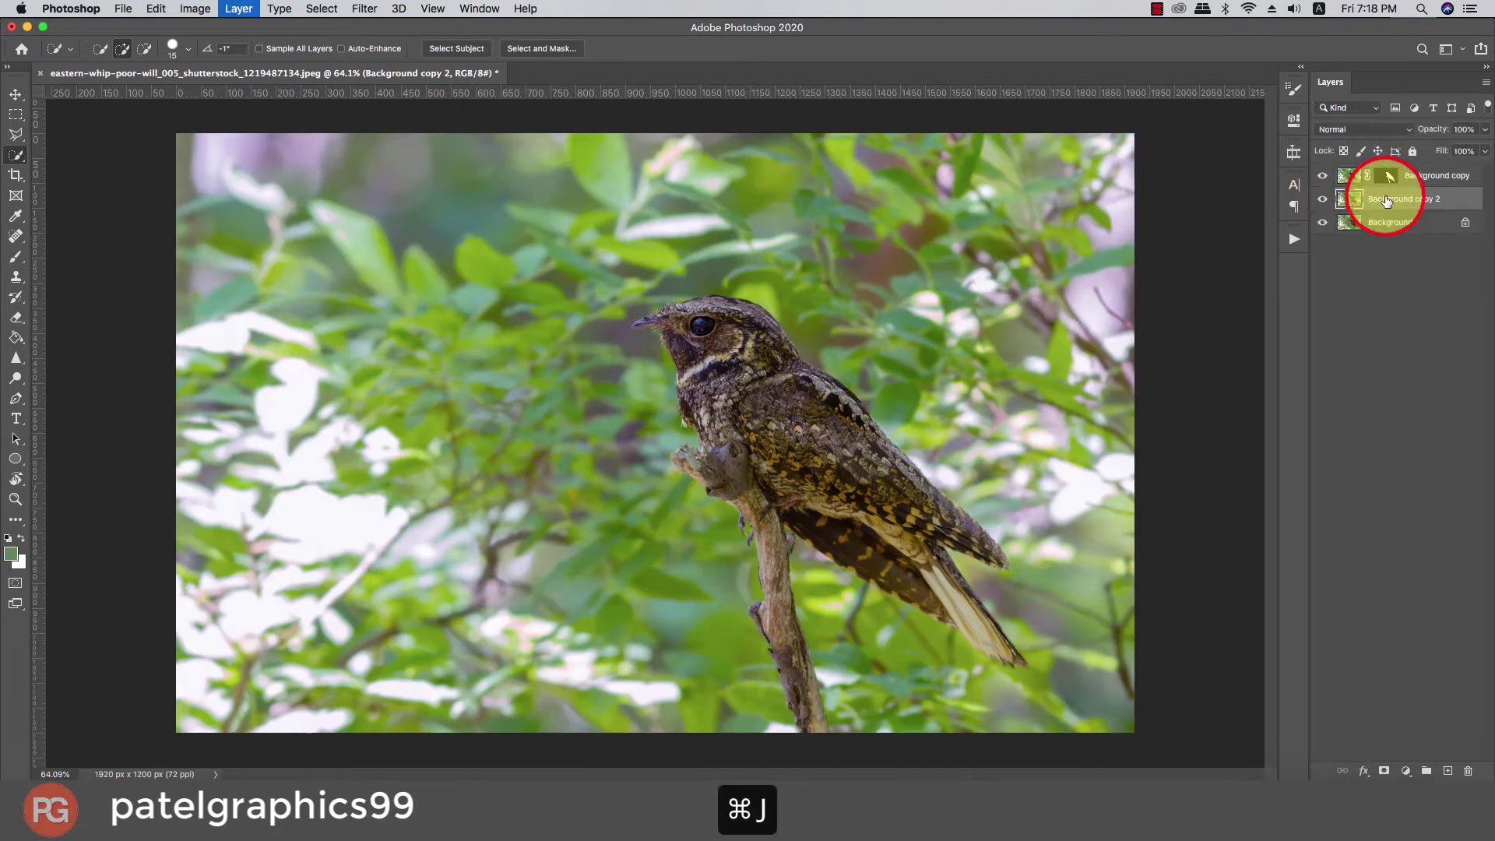
left_click(1385, 176, "super")
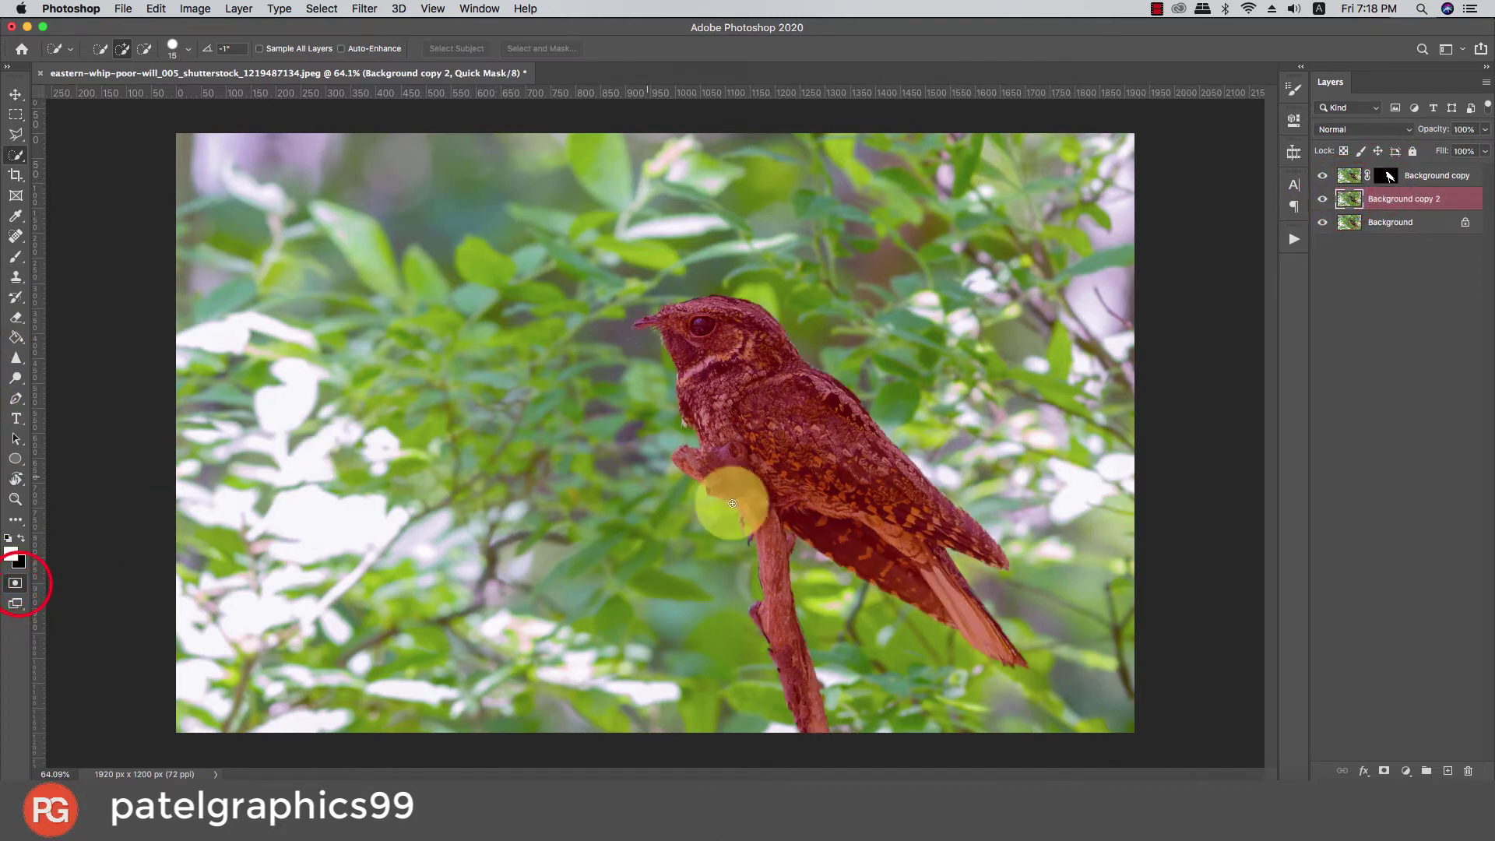
key("b")
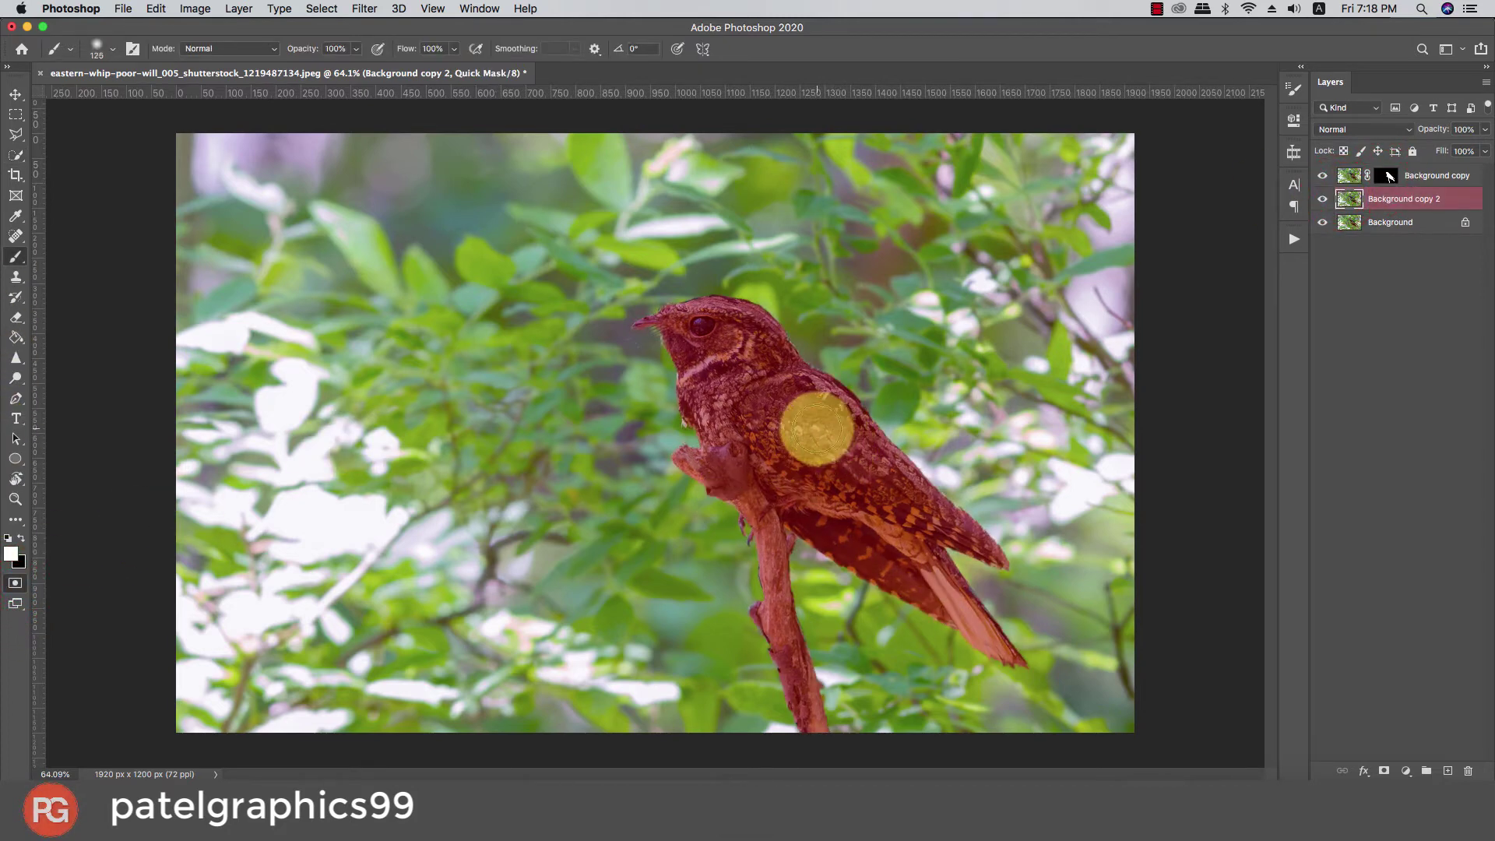
key("bracketleft")
key("bracketleft")
key("bracketleft")
right_click(639, 327)
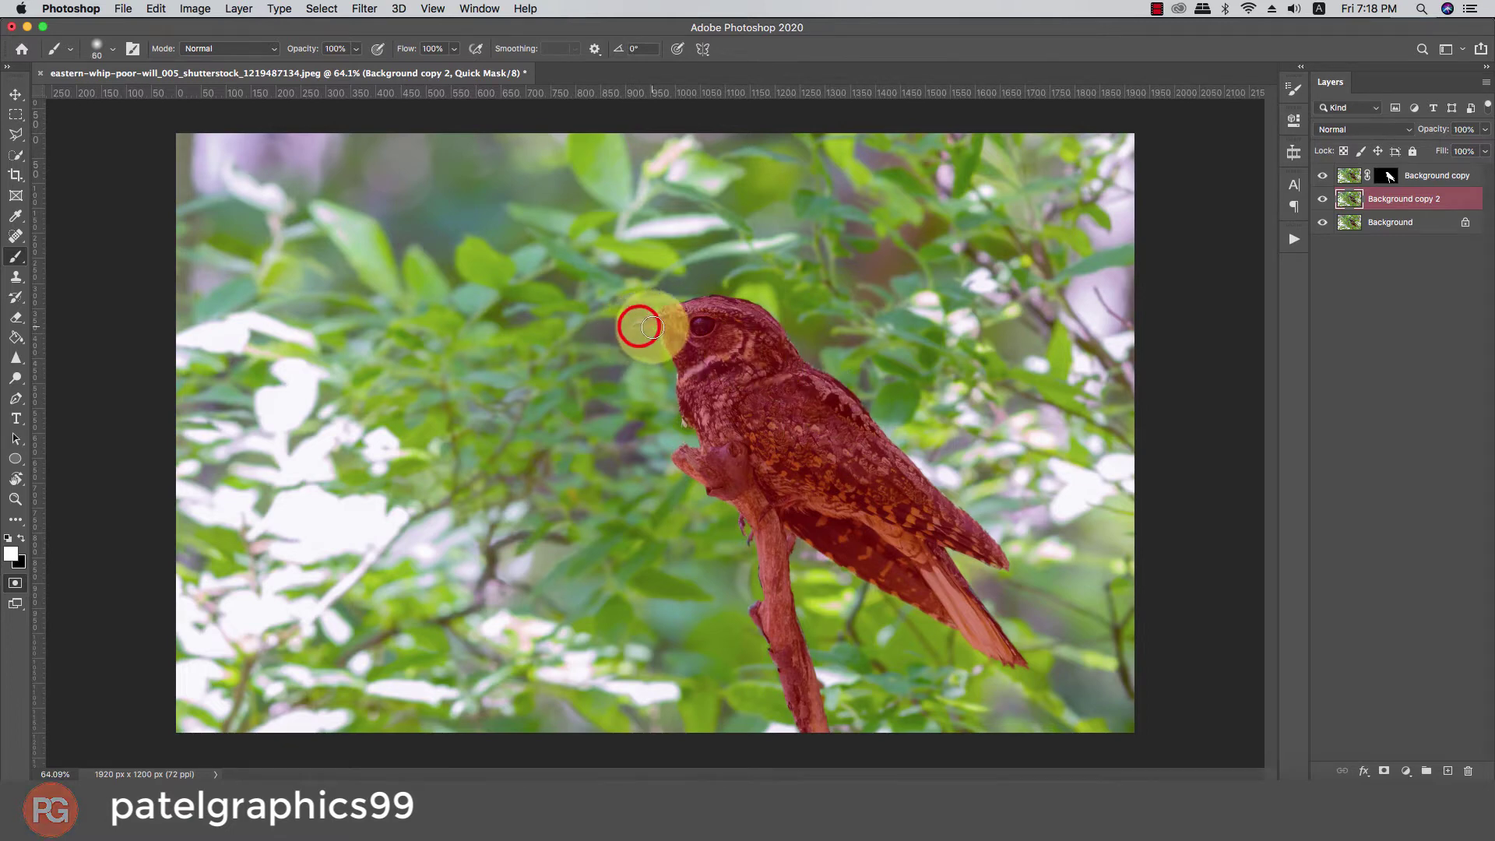
left_click(678, 475)
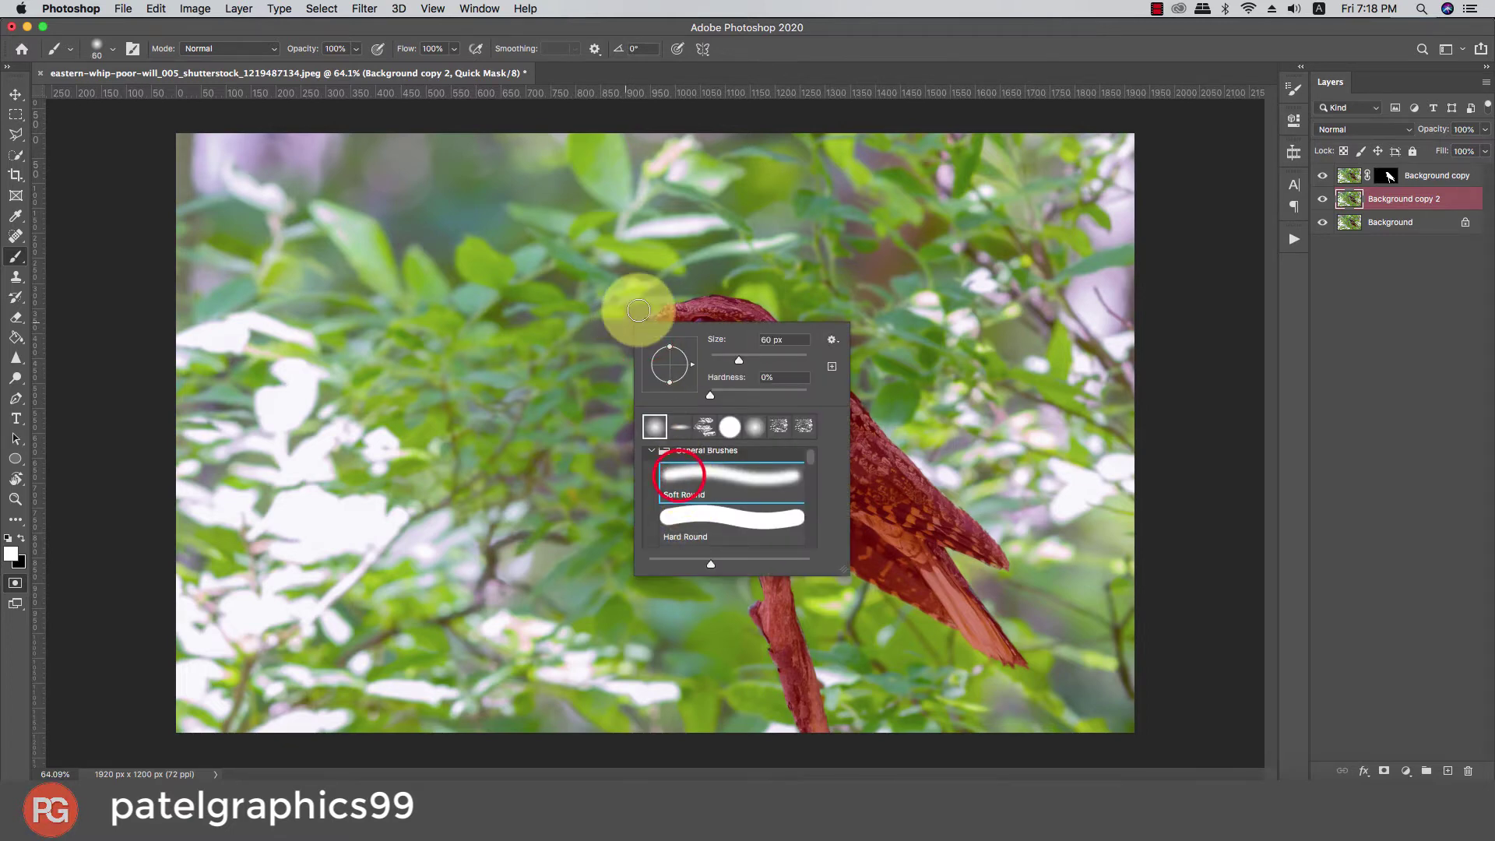
key("Return")
Step: Paint black in Quick Mask past the beak, chest, branch, neck and head, then convert to a selection
key("x")
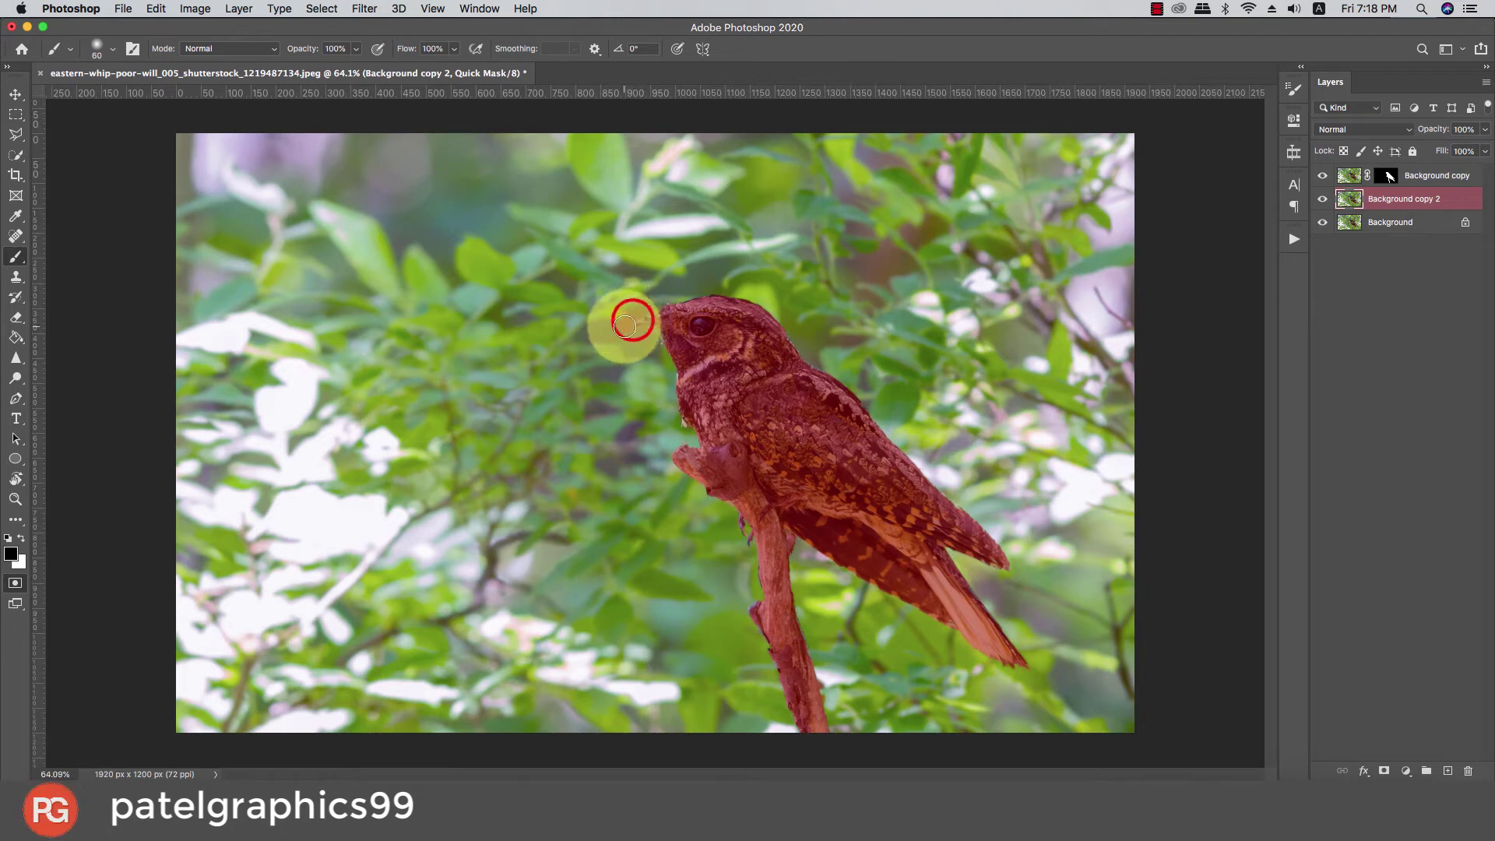
left_click_drag(633, 320, 650, 321)
mouse_move(699, 451)
left_mouse_down()
mouse_move(678, 460)
mouse_move(747, 527)
mouse_move(805, 738)
mouse_move(787, 537)
mouse_move(1018, 667)
mouse_move(978, 644)
mouse_move(1020, 663)
mouse_move(945, 540)
mouse_move(1007, 573)
mouse_move(1000, 552)
mouse_move(775, 327)
left_mouse_up()
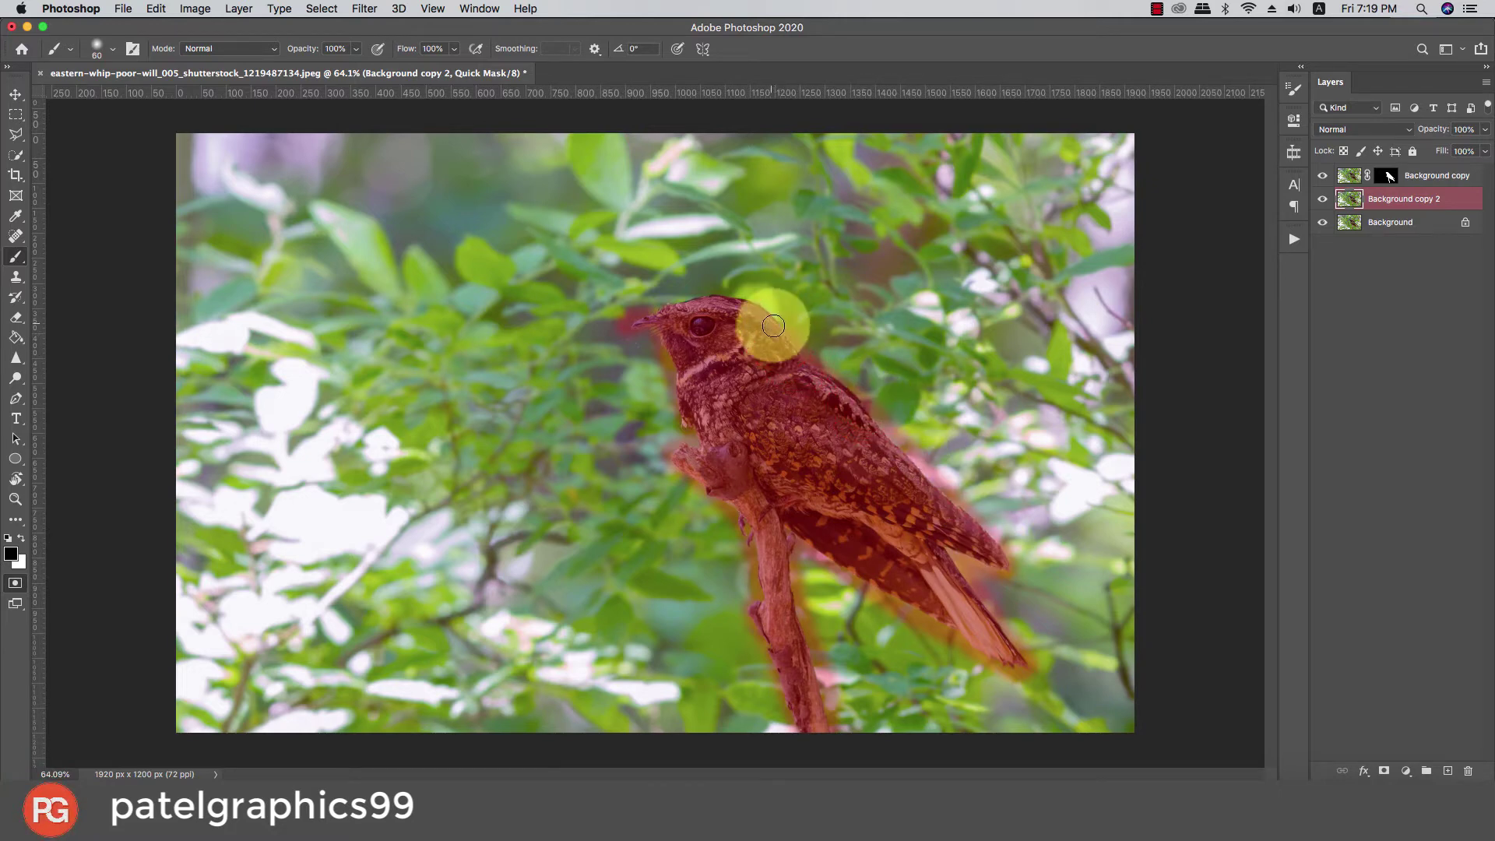
left_click(776, 328)
mouse_move(699, 299)
left_mouse_down()
mouse_move(651, 317)
mouse_move(757, 327)
mouse_move(701, 381)
left_mouse_up()
left_click(15, 583)
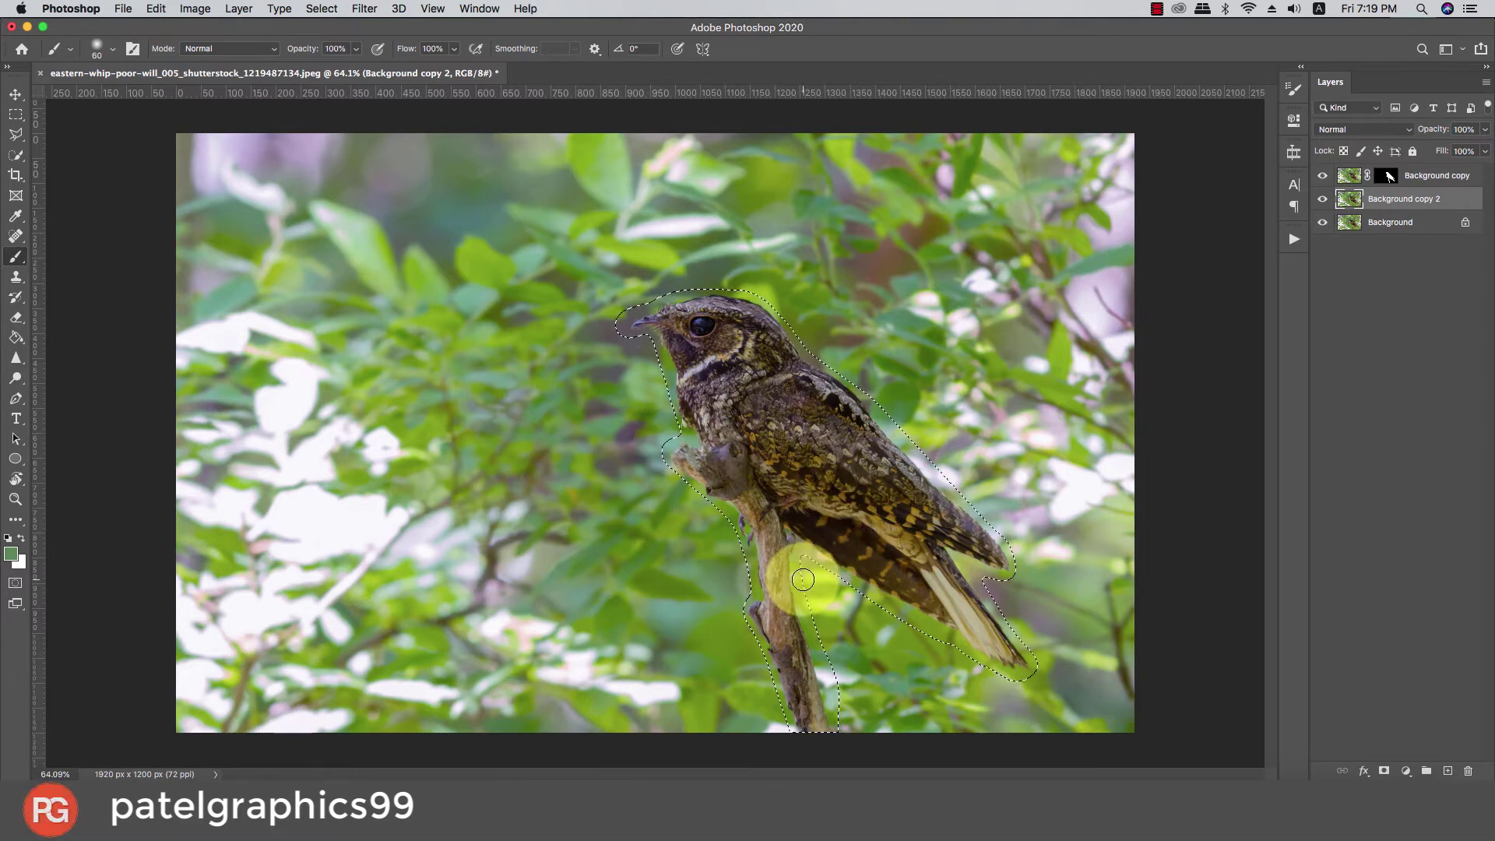
Step: Fill the bird selection on Background copy 2 using Content-Aware contents
key("w")
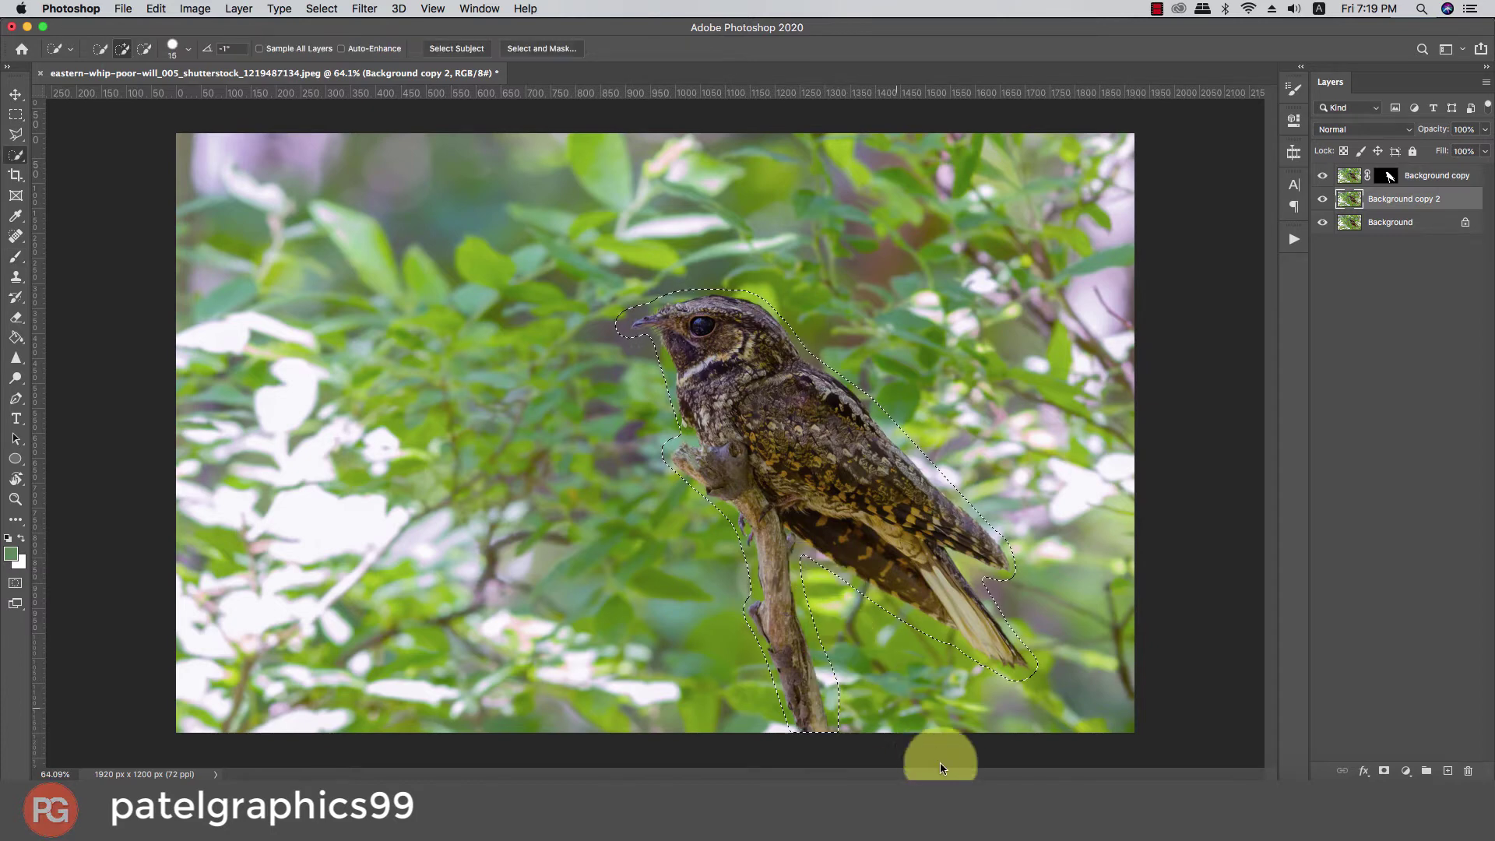
right_click(811, 472)
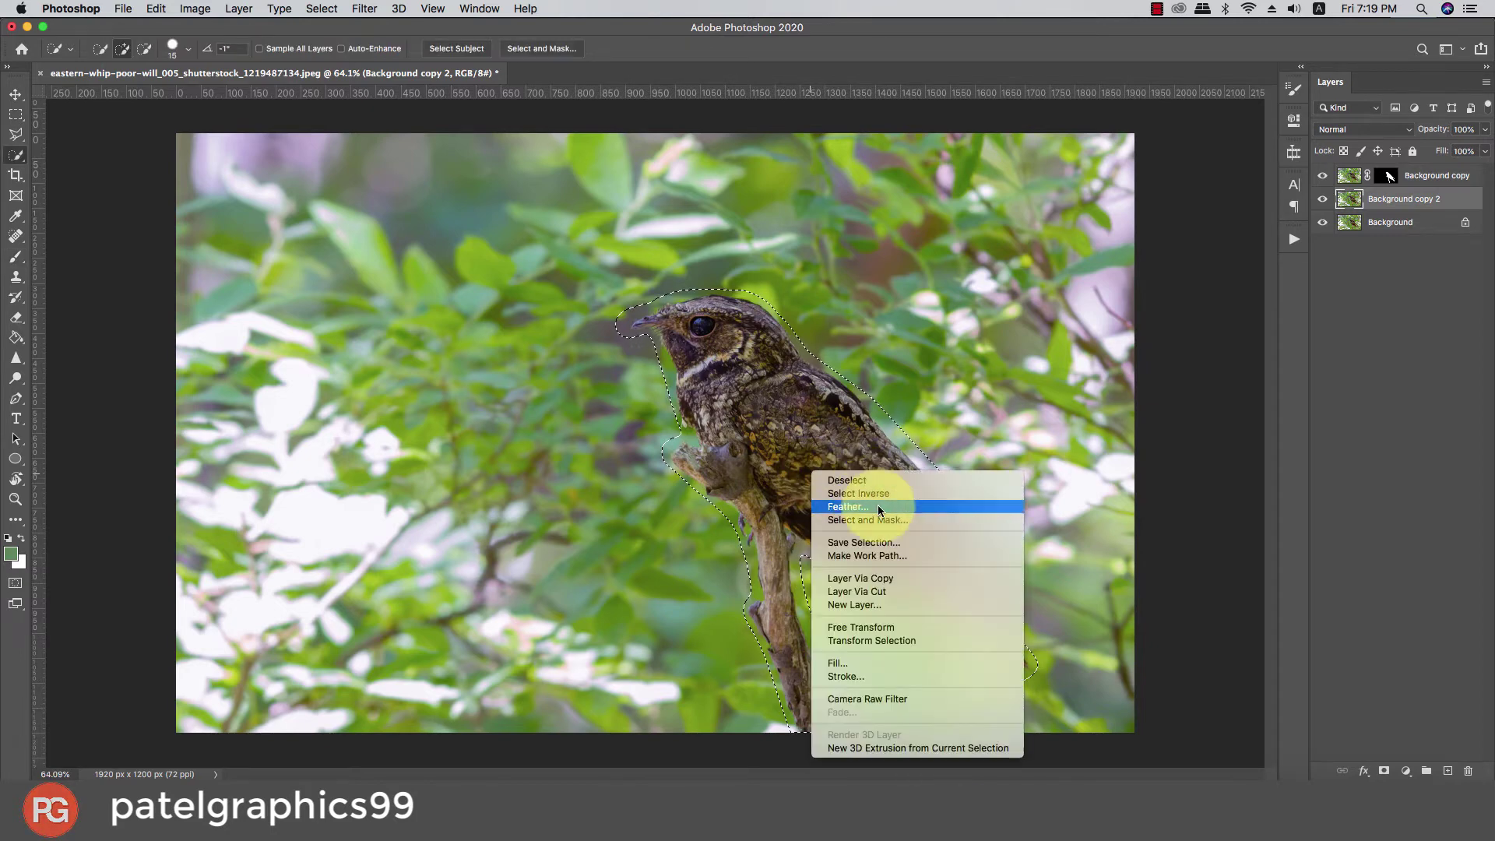
left_click(849, 663)
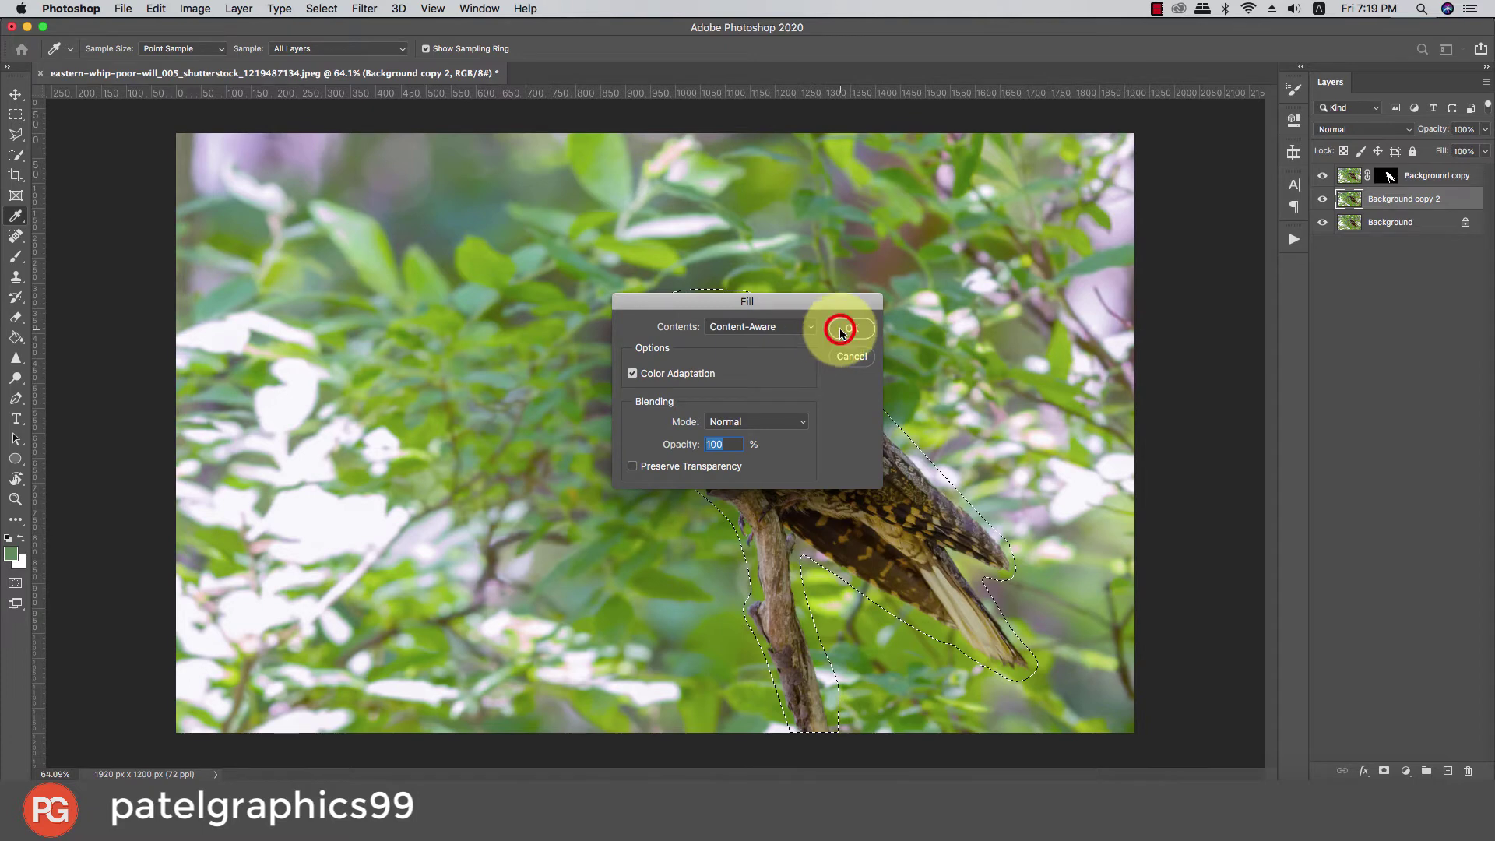
left_click(851, 328)
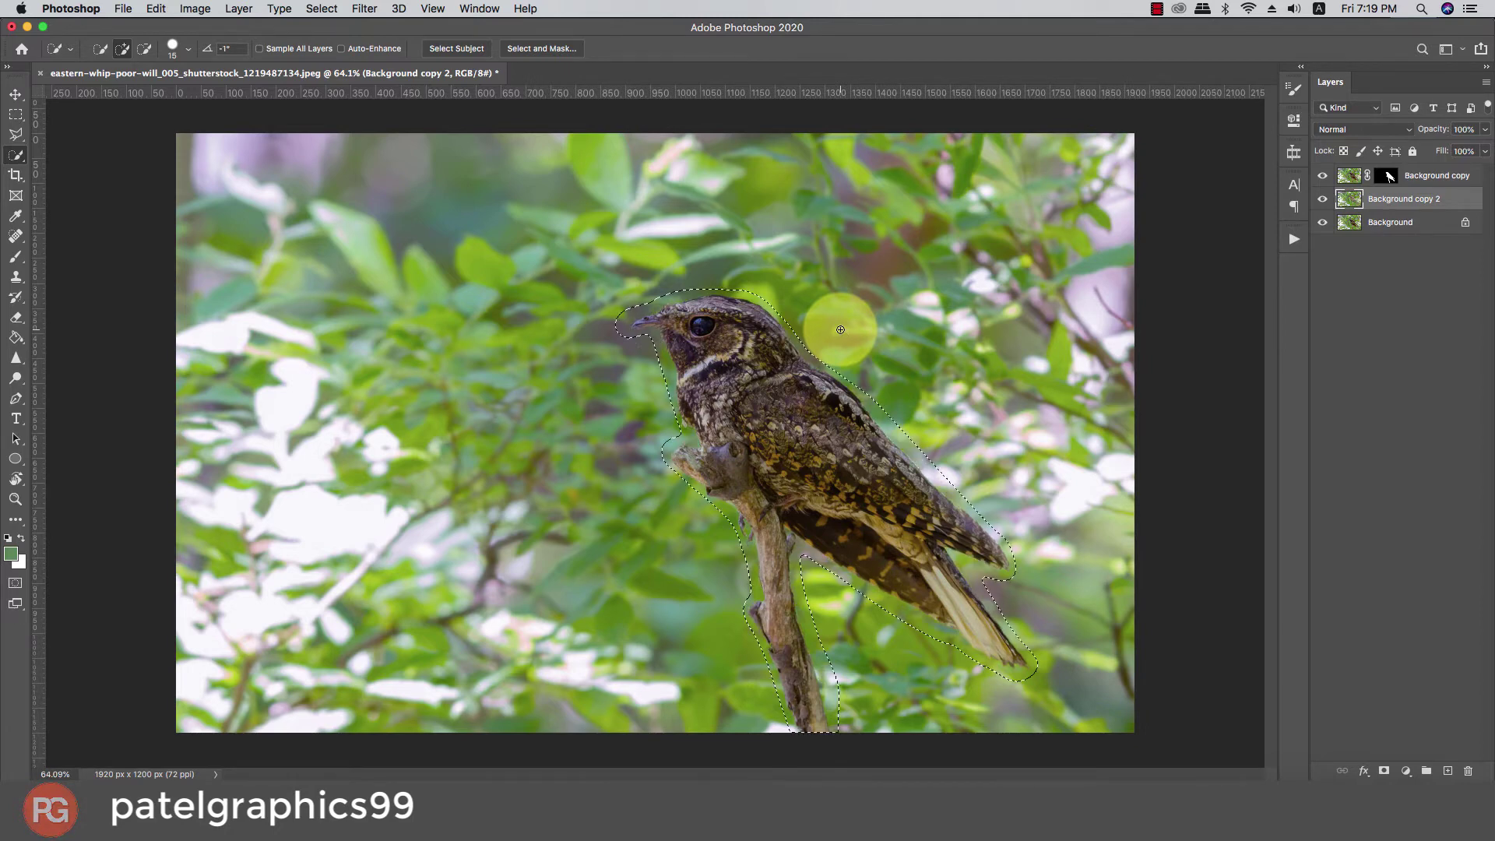
Step: Deselect, toggle the cutout bird layer to verify the fill, and target Background copy 2
key("super+d")
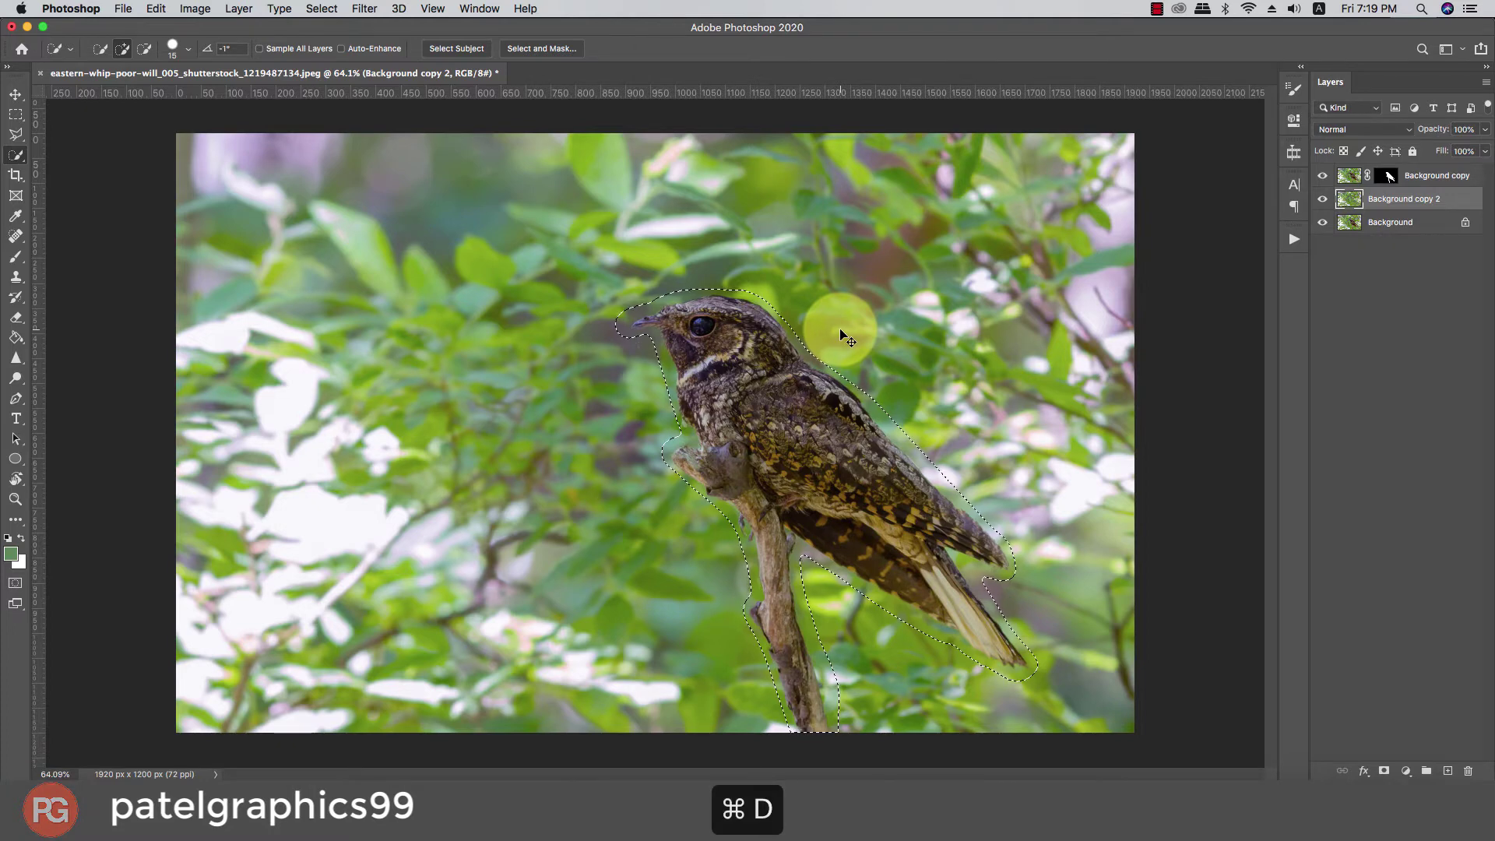
left_click(1320, 177)
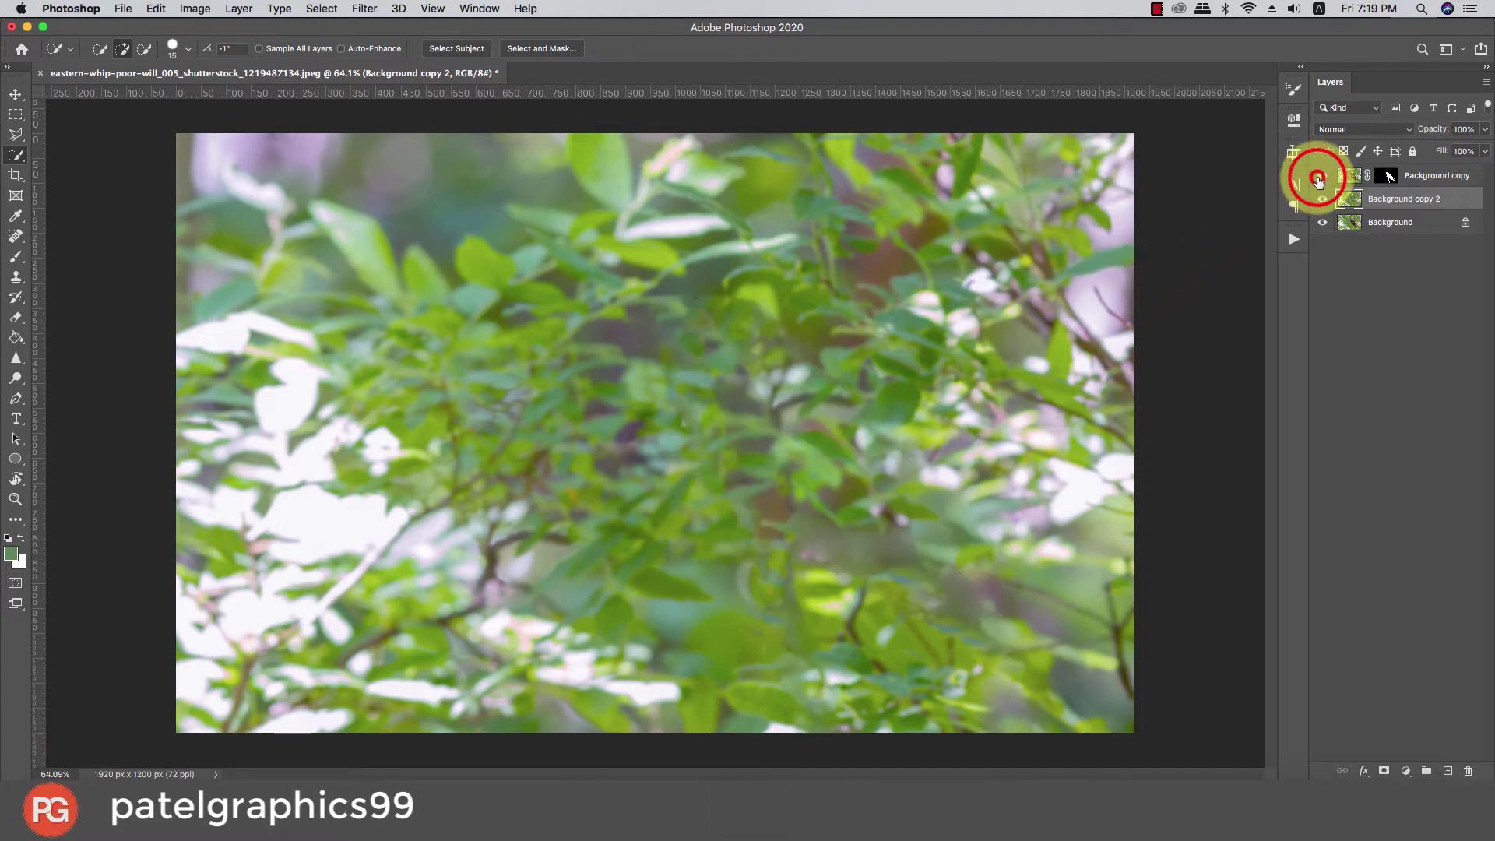
left_click(1320, 177)
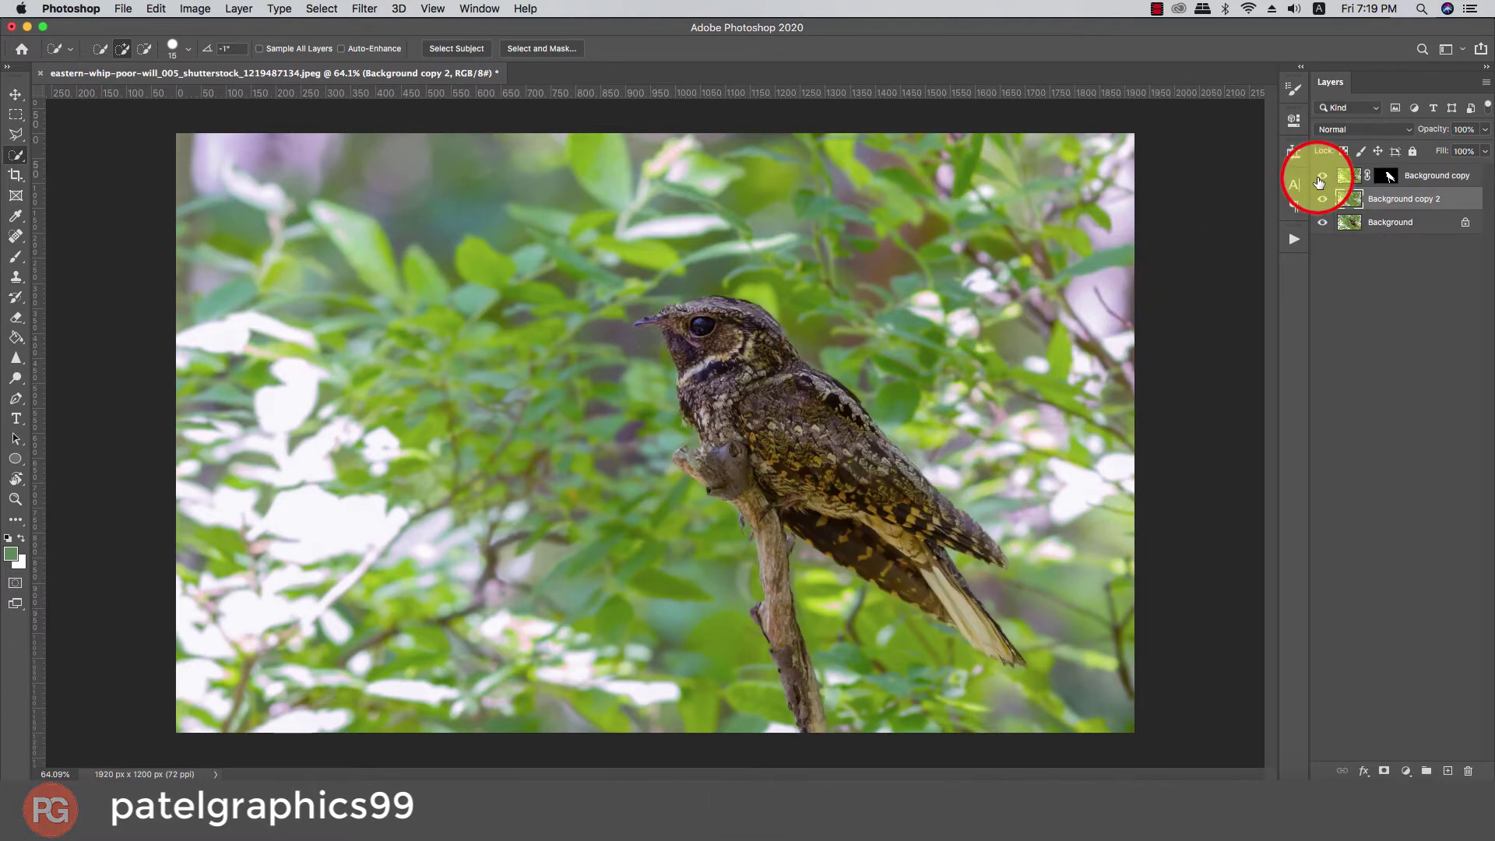
left_click(1408, 193)
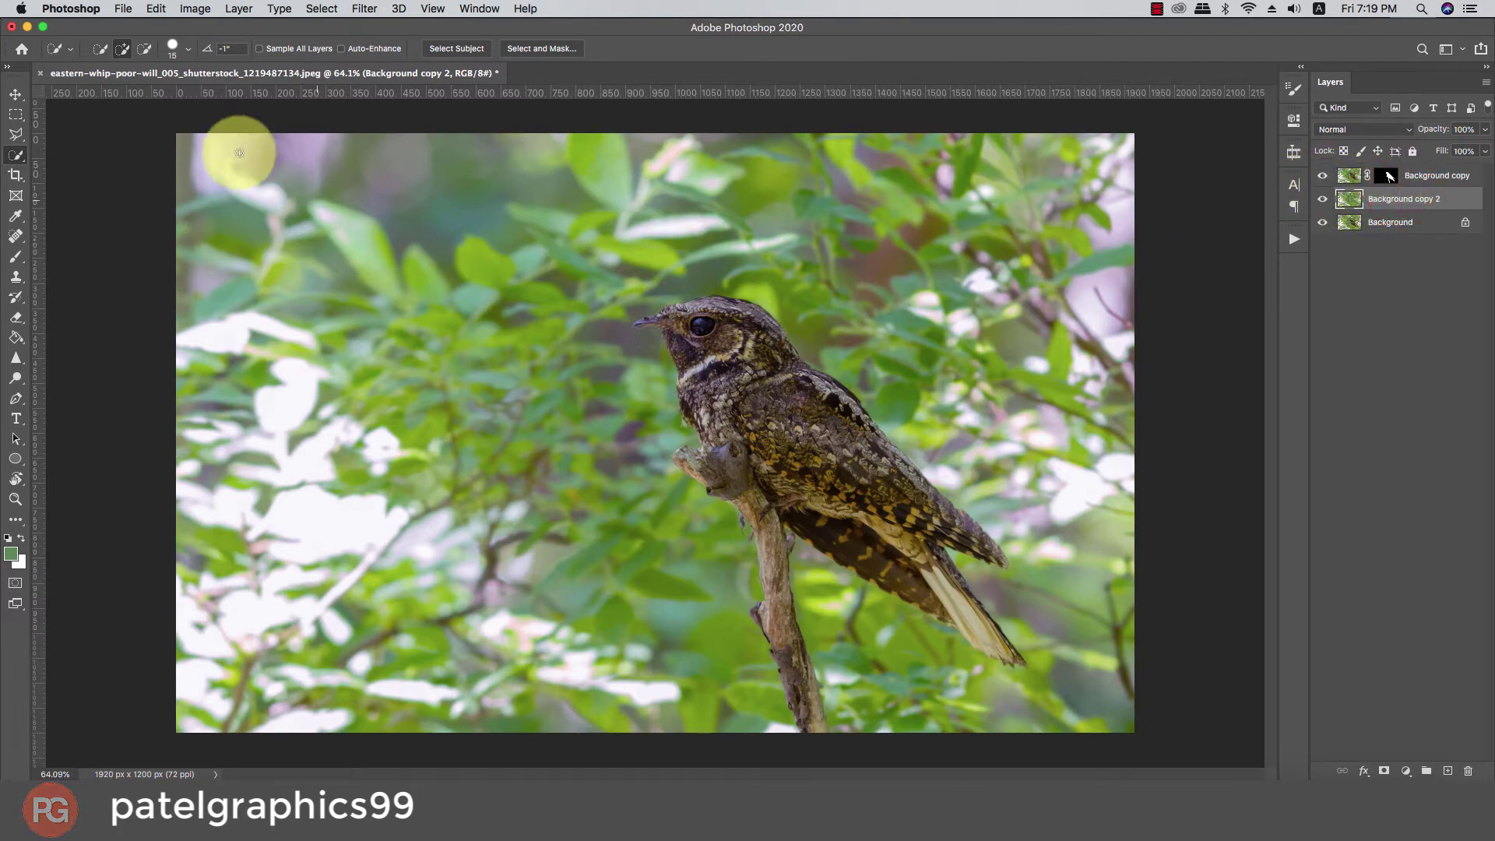
left_click(1360, 202)
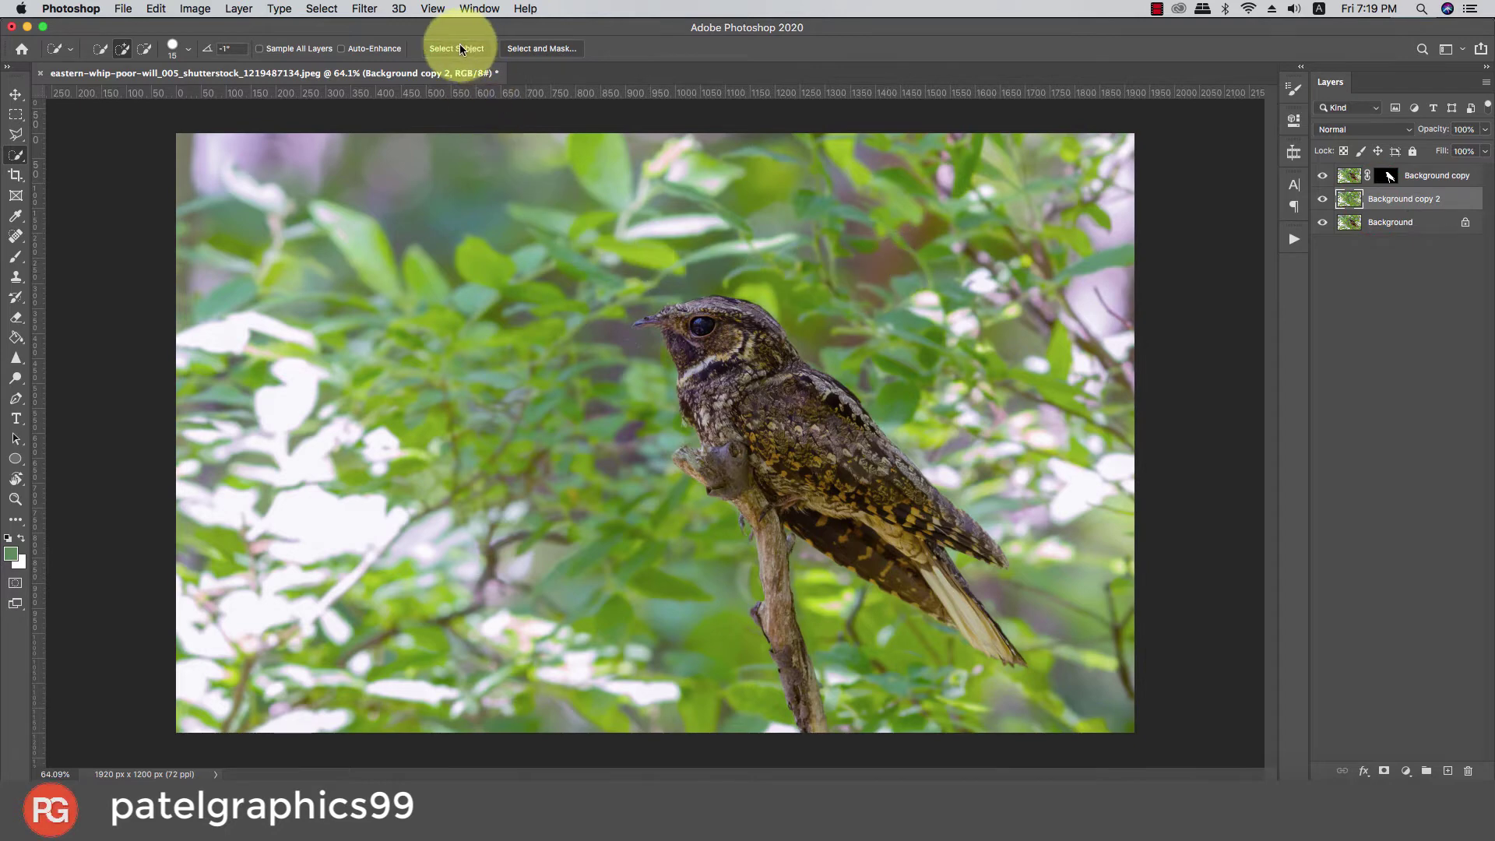
left_click(365, 9)
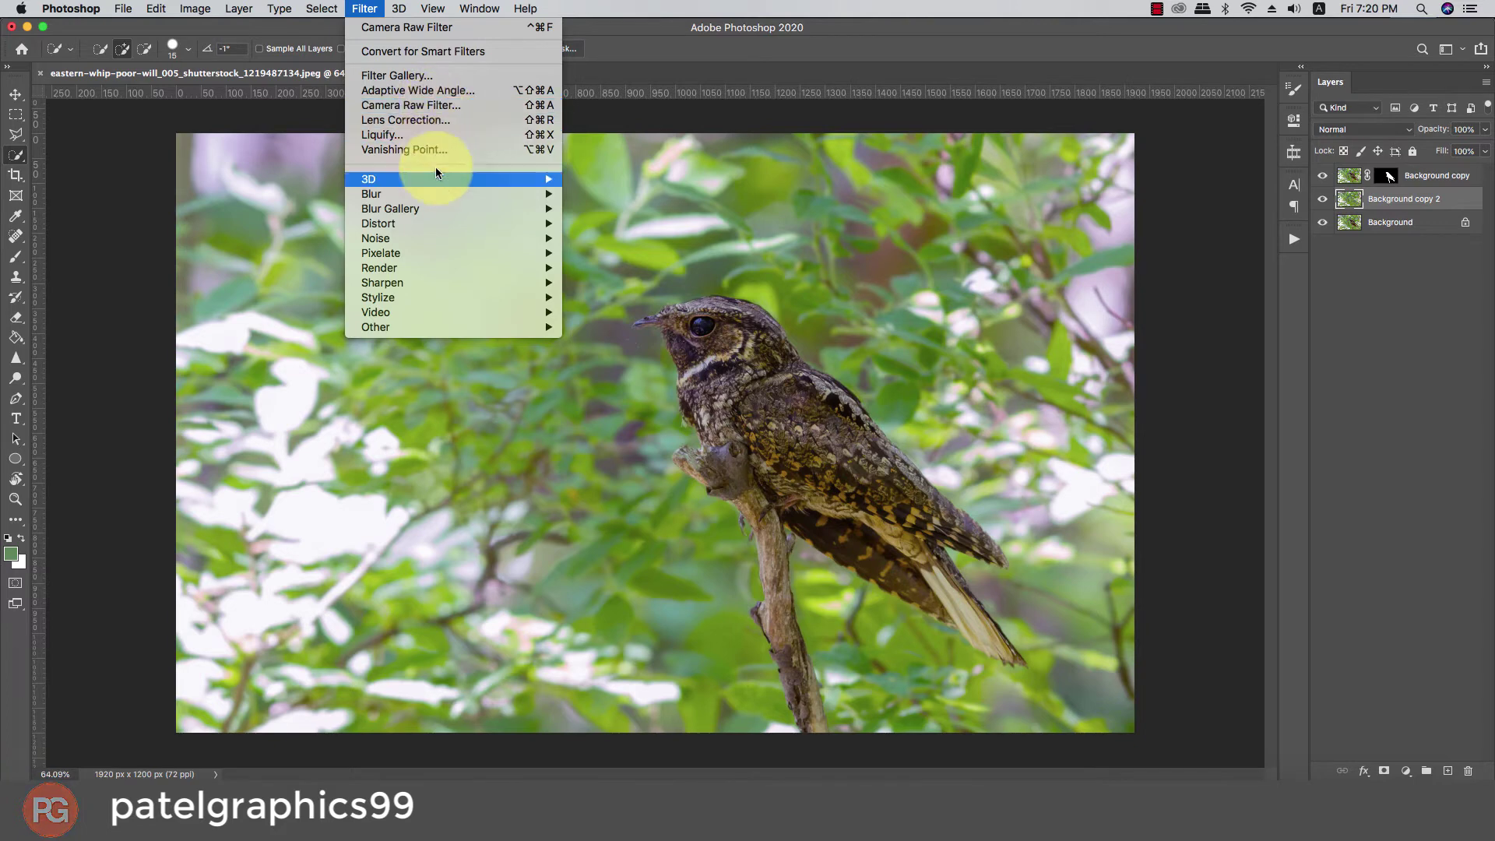
mouse_move(390, 208)
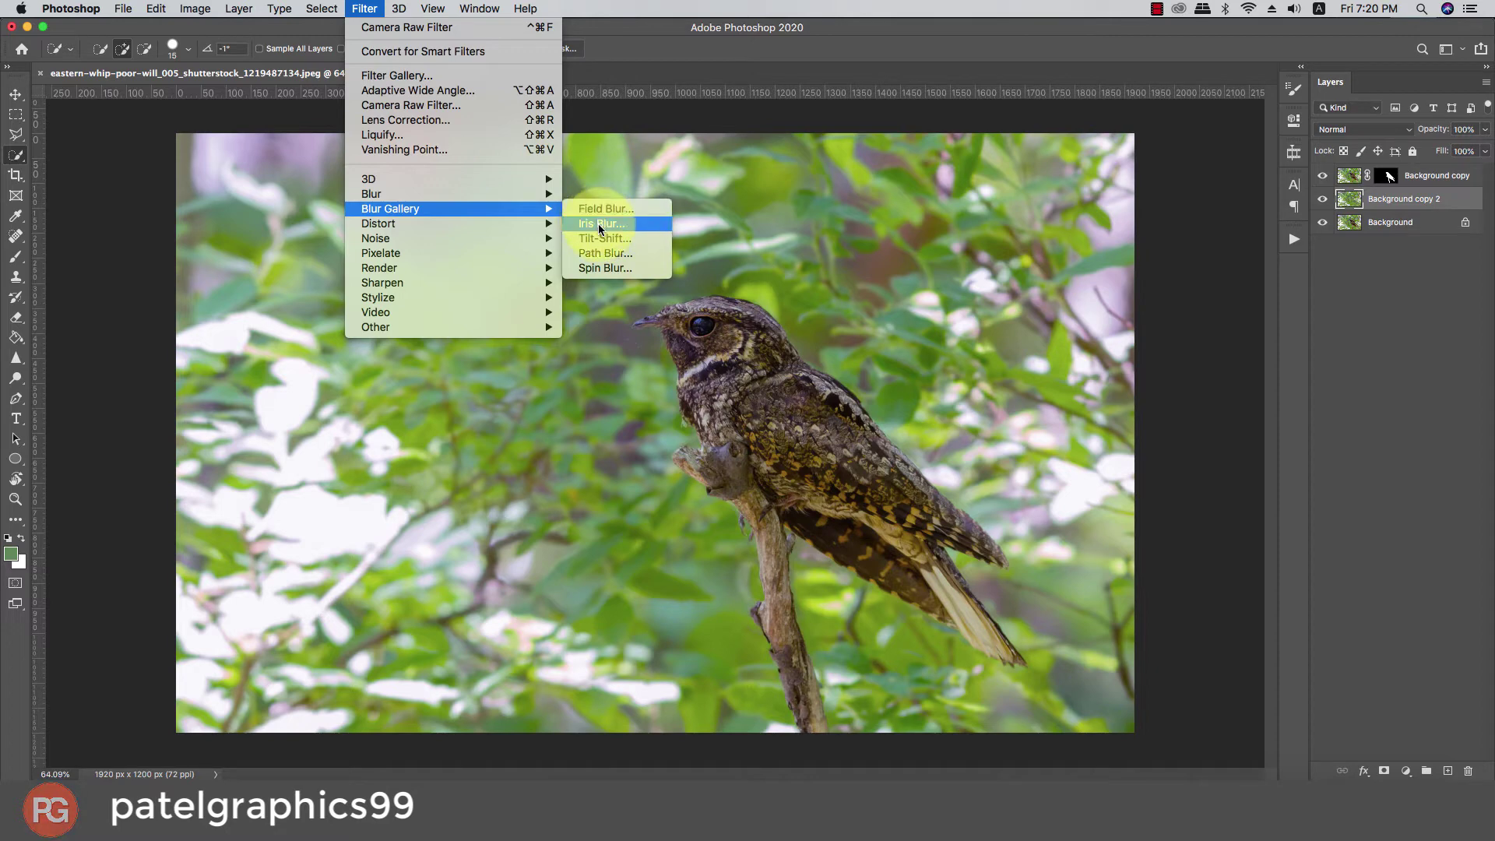
Step: Apply a Tilt-Shift blur with its focus band moved below the image and blur about 182 px
left_click(601, 236)
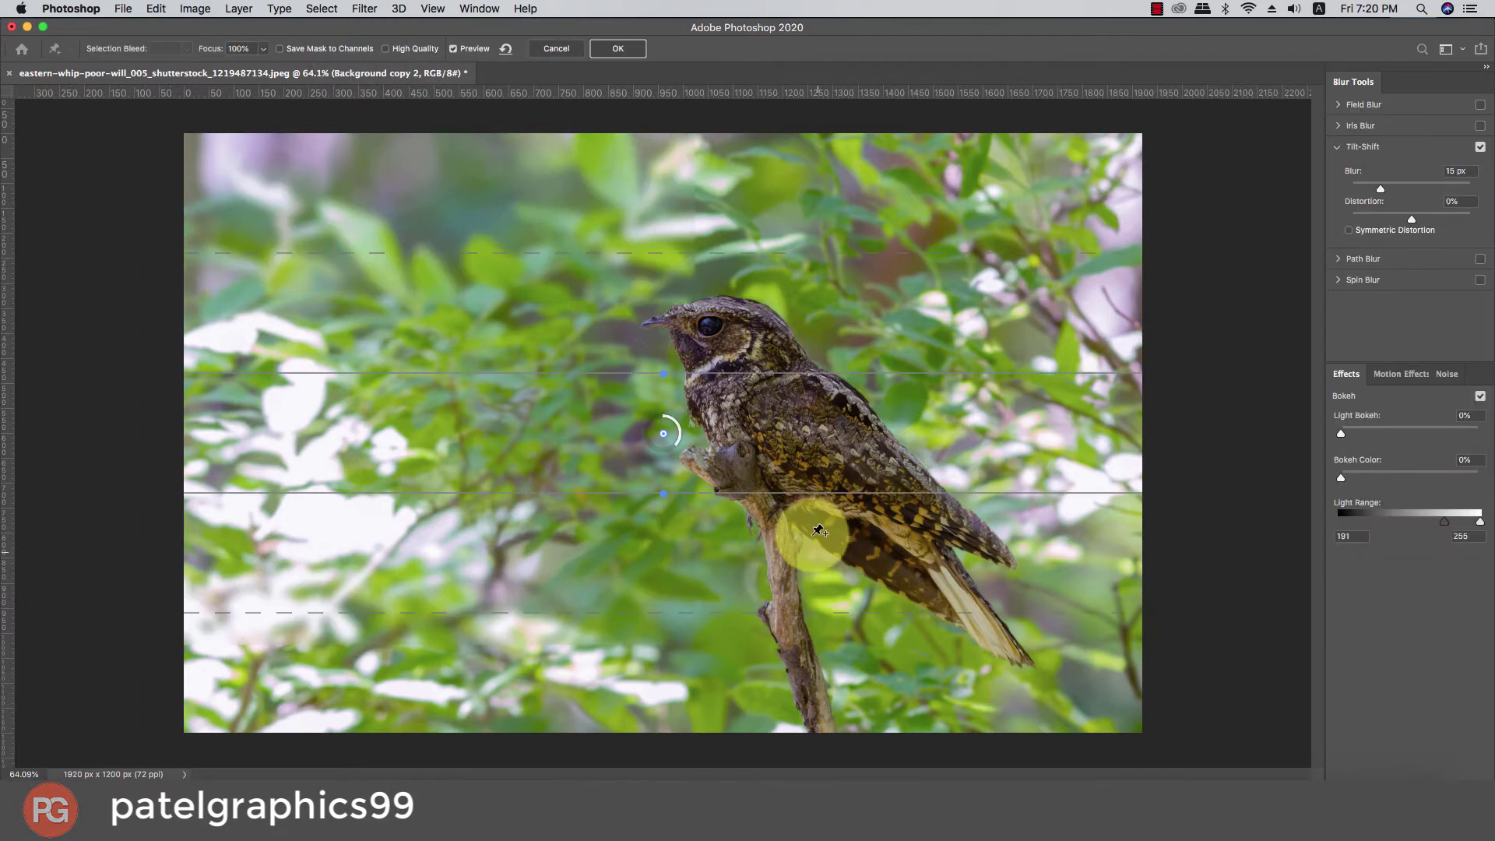
scroll(684, 462, "down", 2)
scroll(670, 444, "down", 4)
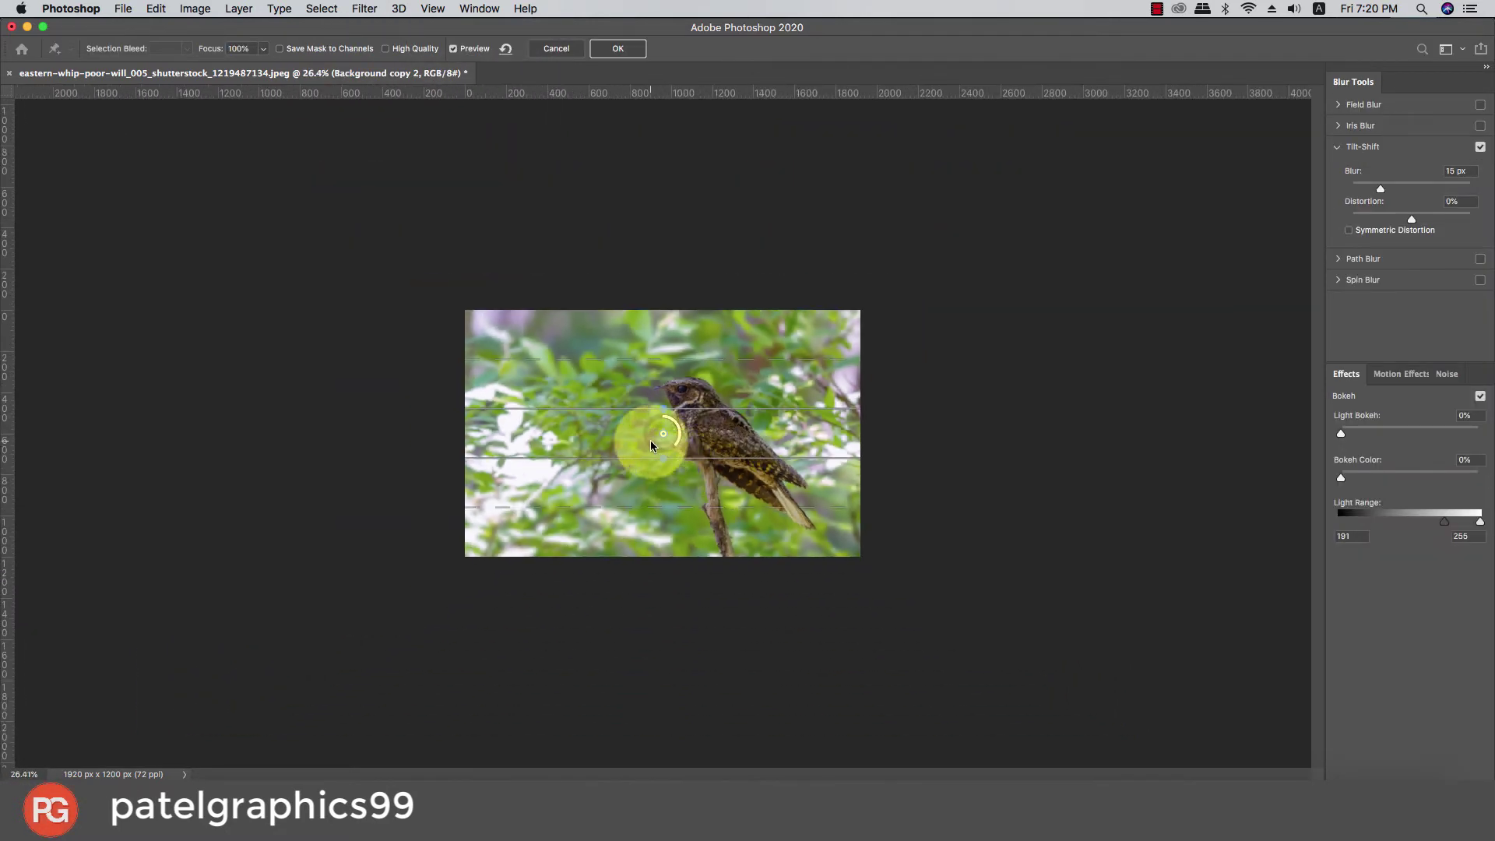
left_click_drag(663, 437, 670, 634)
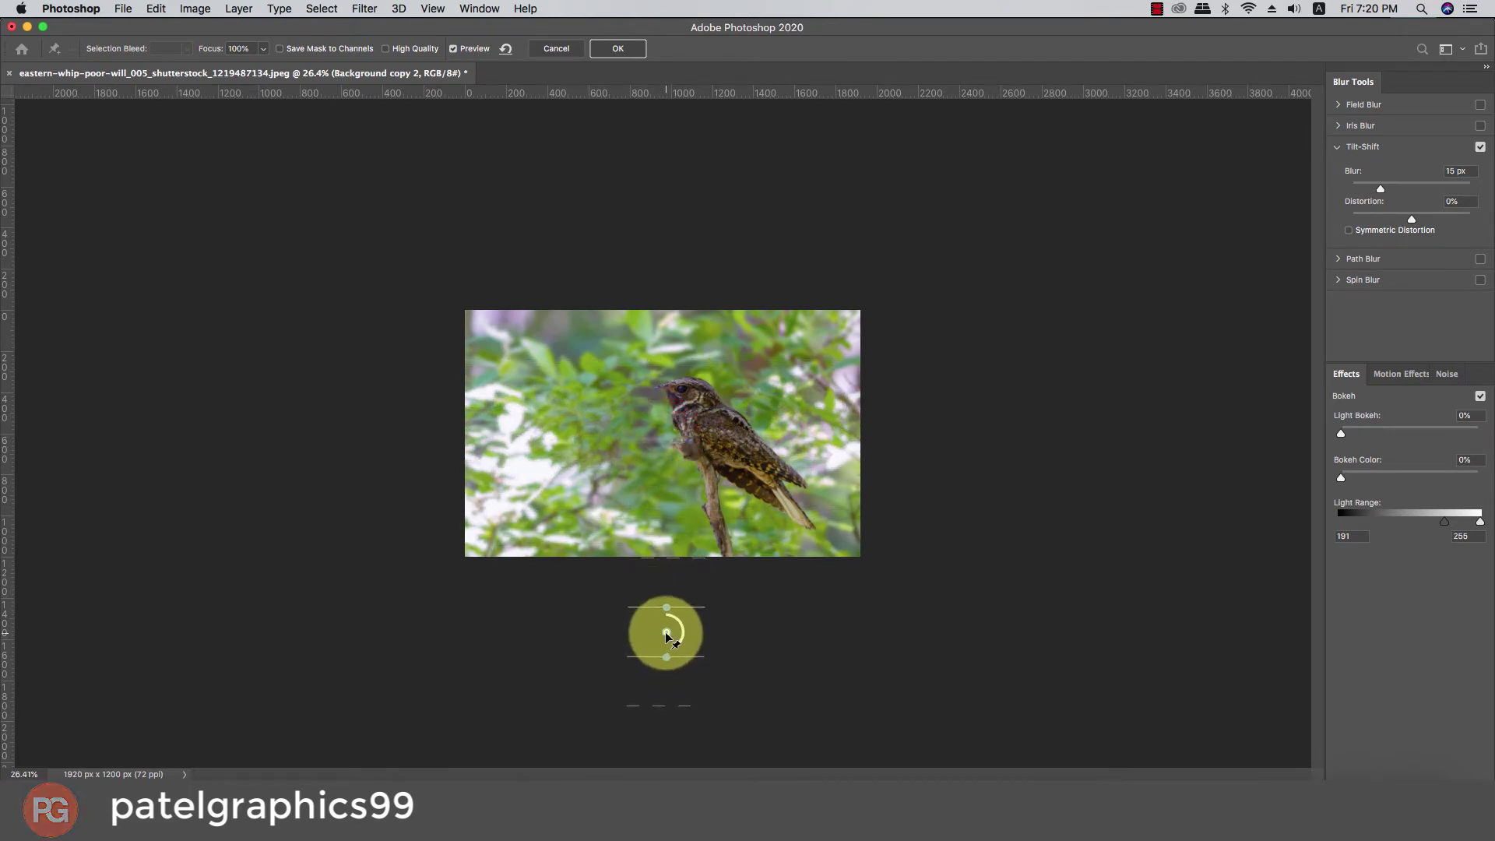
scroll(692, 599, "up", 5)
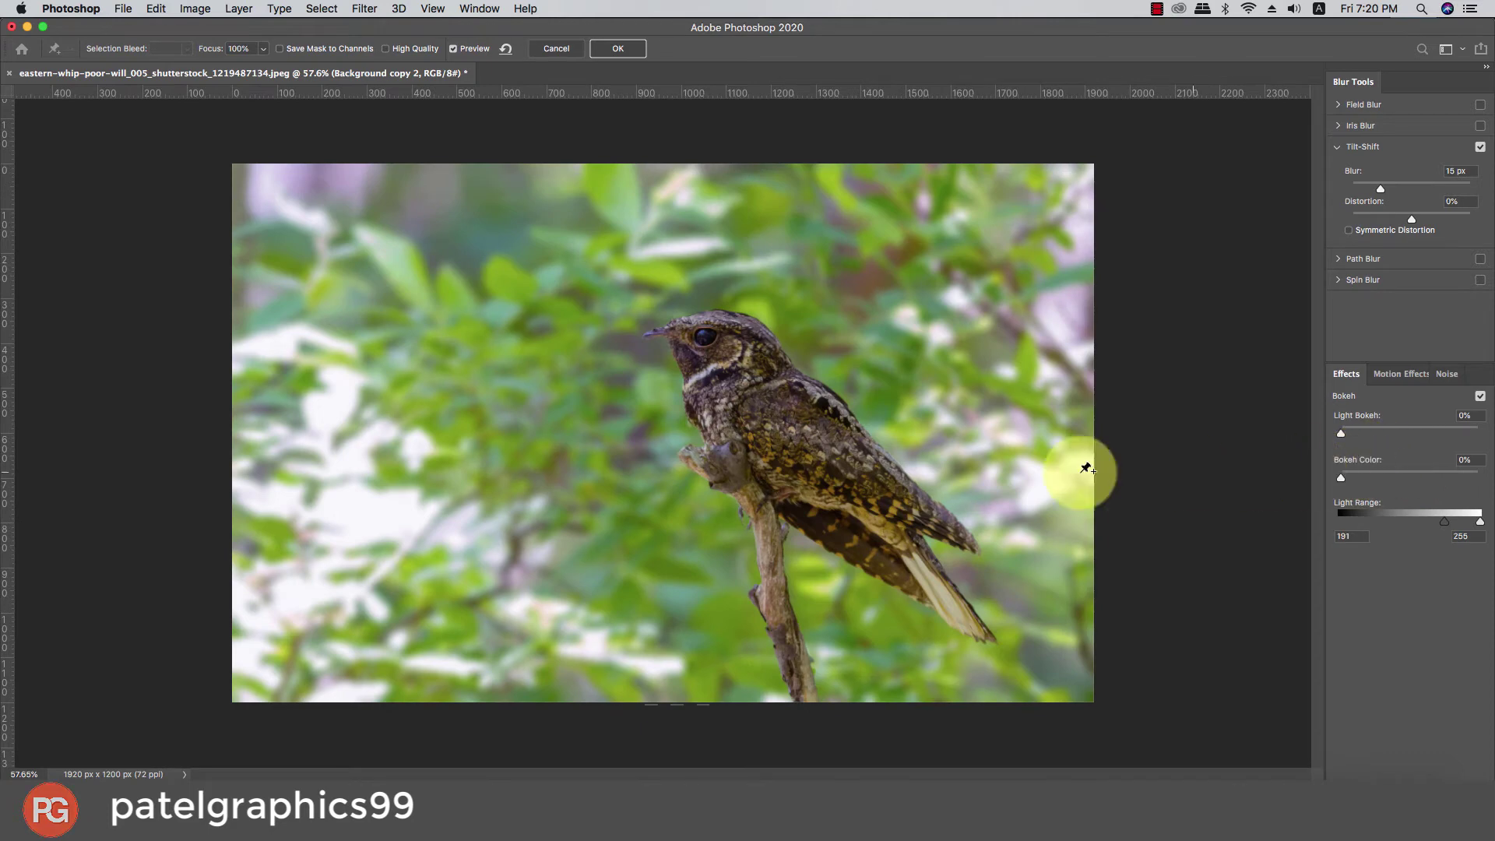
left_click_drag(1381, 188, 1435, 187)
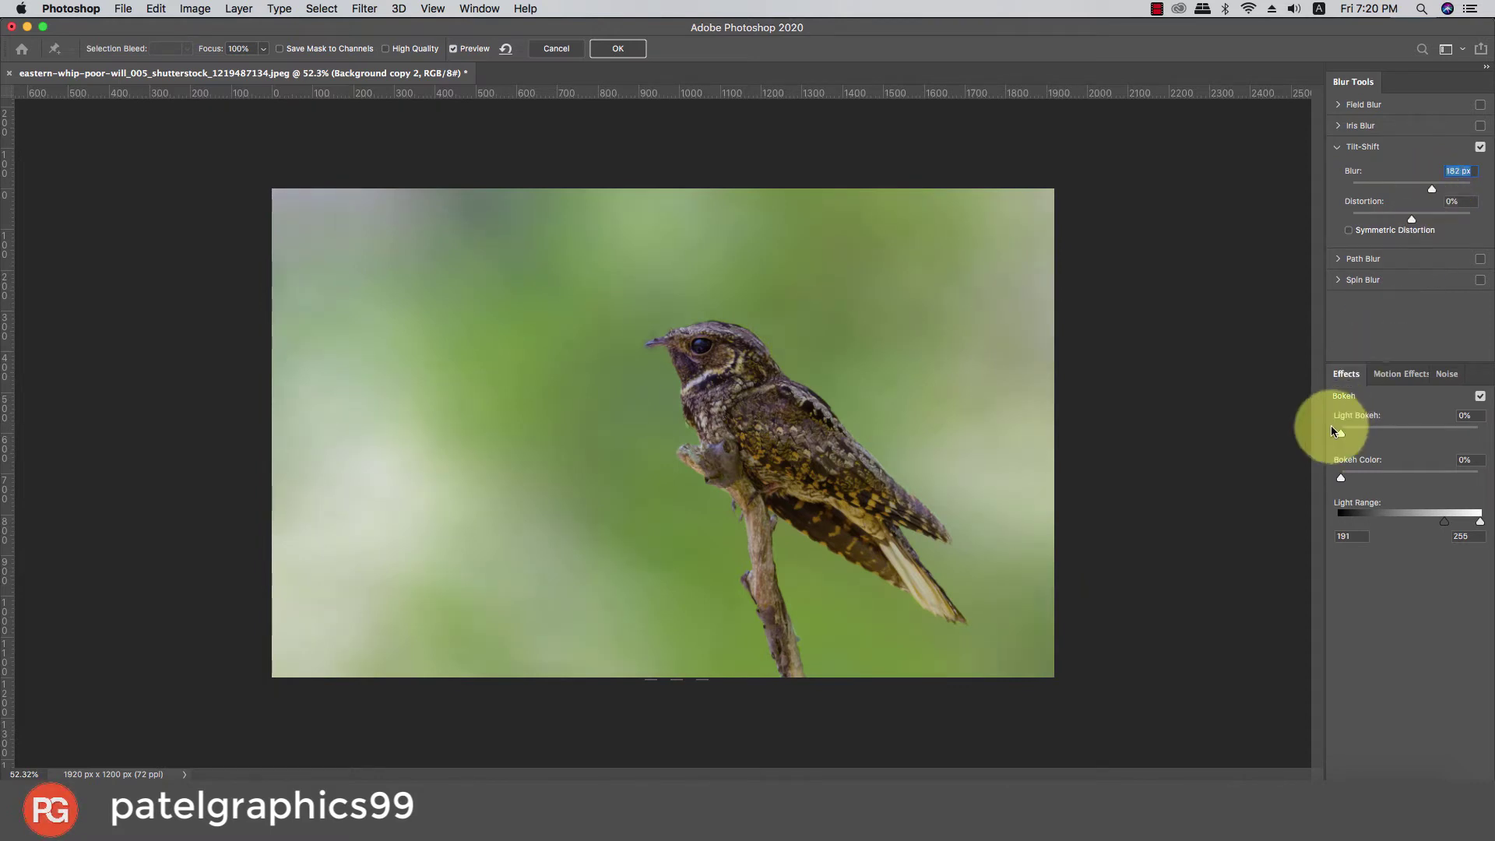
Step: Set Light Bokeh to about 18%, Bokeh Color to about 25%, and Light Range low to 151
left_click_drag(1343, 433, 1364, 435)
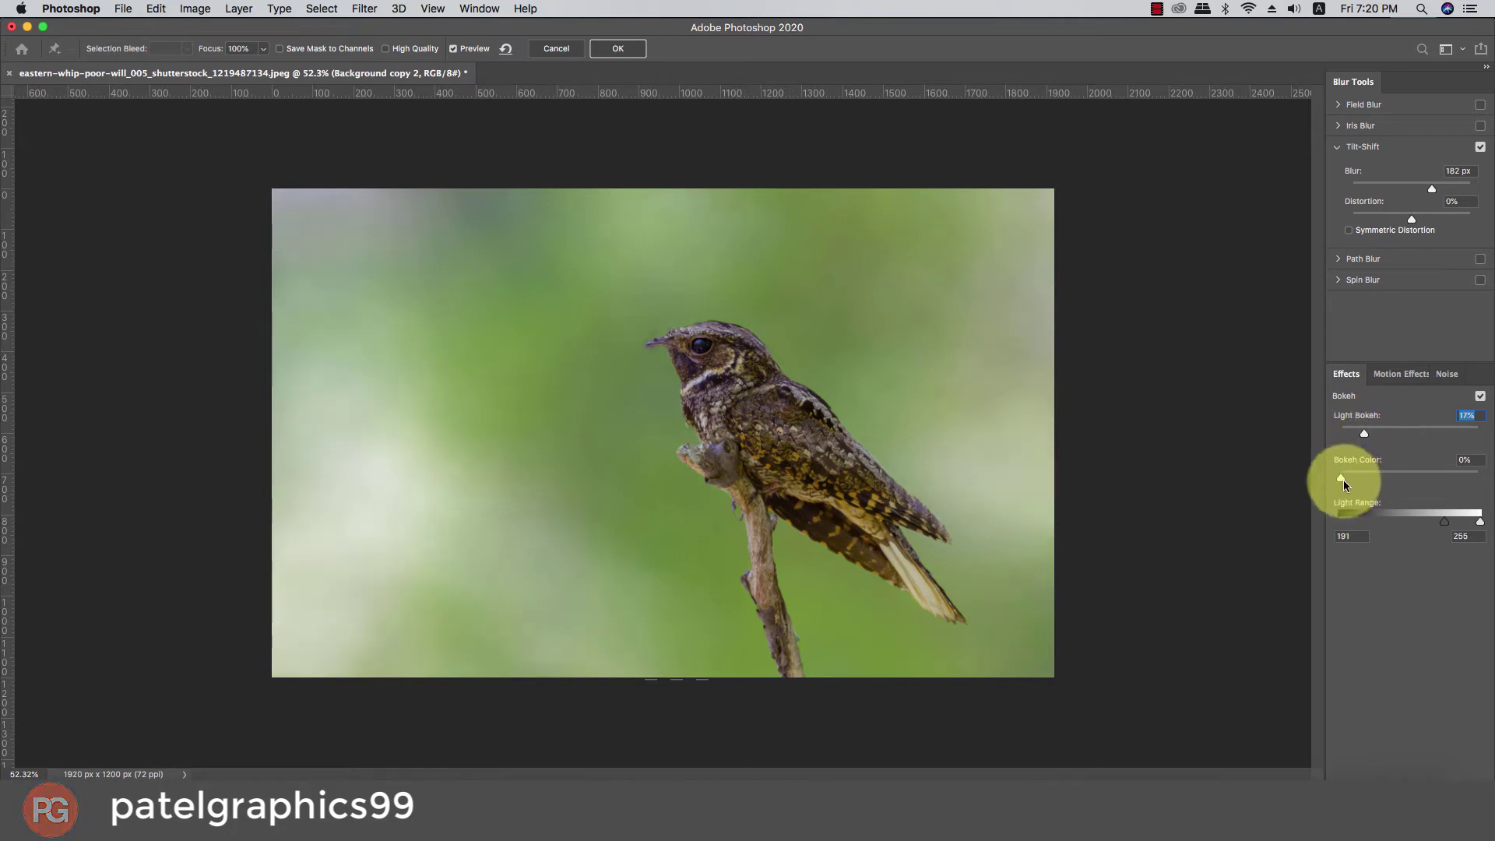
mouse_move(1344, 480)
left_mouse_down()
mouse_move(1411, 479)
mouse_move(1369, 479)
left_mouse_up()
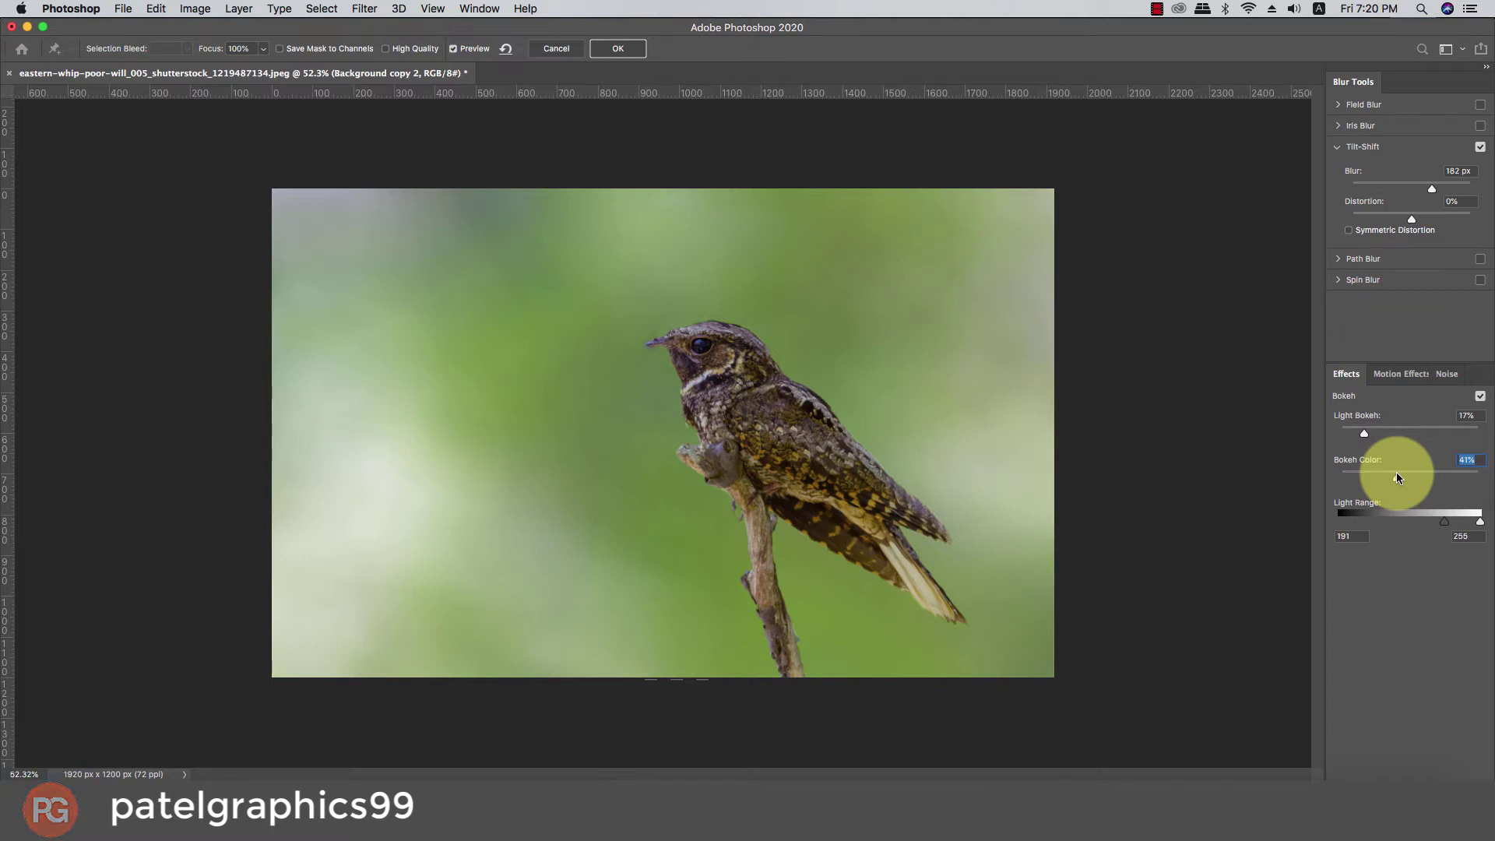
mouse_move(1397, 476)
left_mouse_down()
mouse_move(1369, 475)
mouse_move(1387, 475)
left_mouse_up()
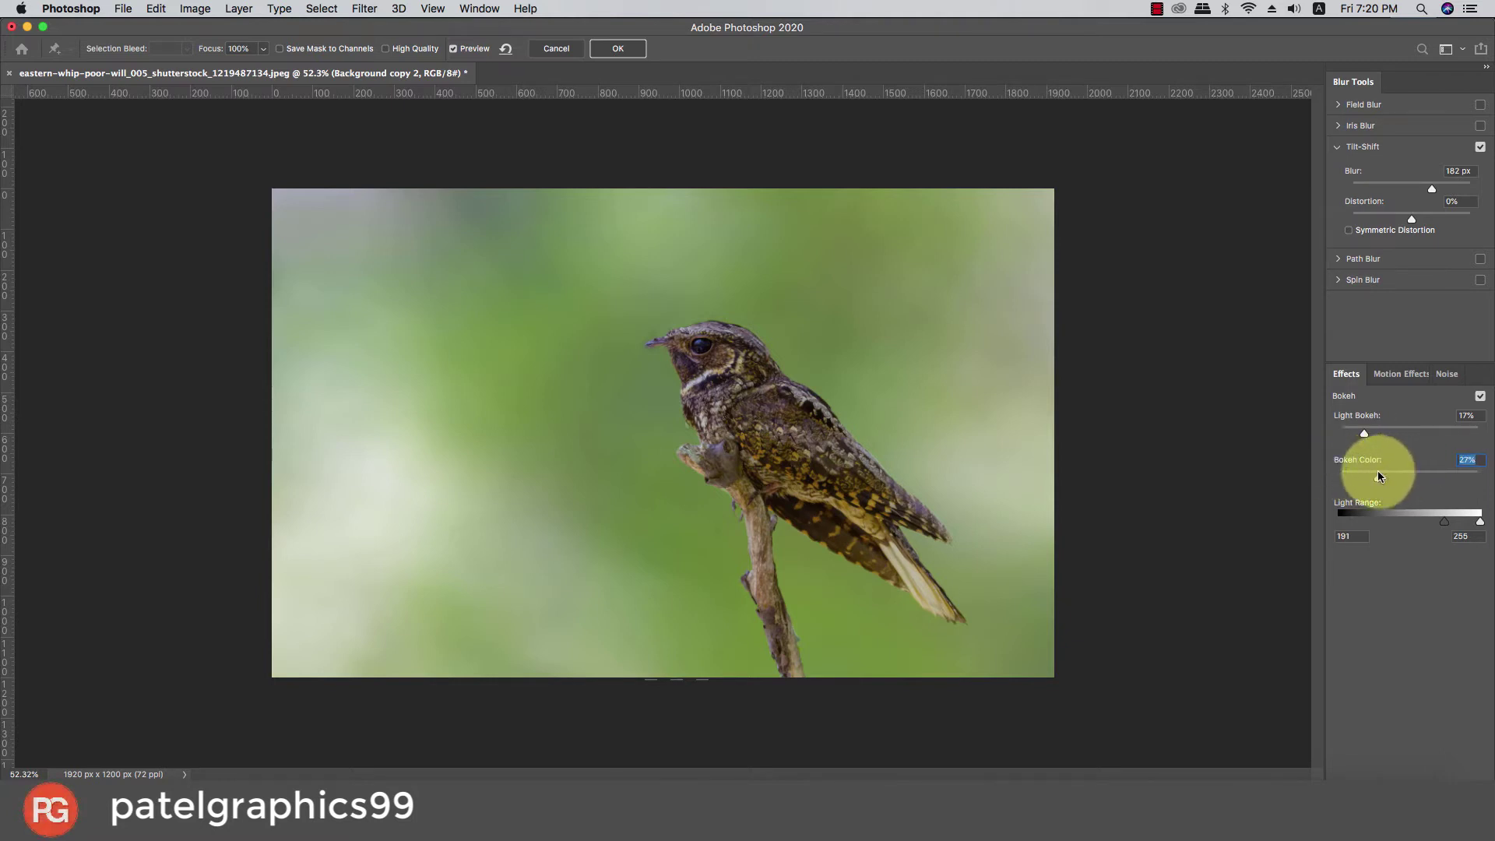
mouse_move(1443, 521)
left_mouse_down()
mouse_move(1404, 520)
mouse_move(1459, 522)
mouse_move(1440, 521)
left_mouse_up()
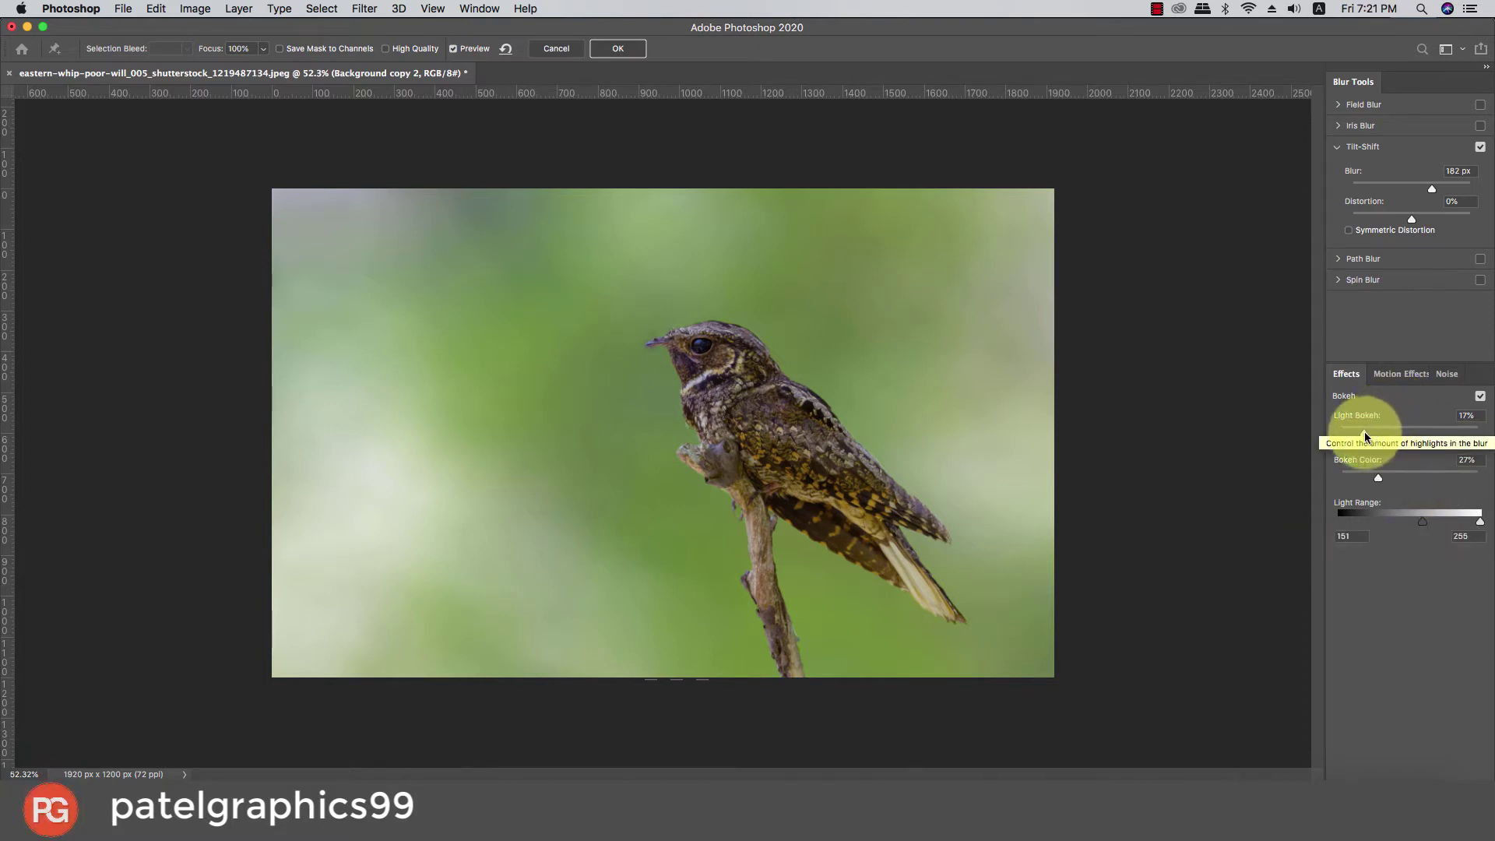
mouse_move(1365, 428)
left_mouse_down()
mouse_move(1409, 434)
mouse_move(1352, 444)
left_mouse_up()
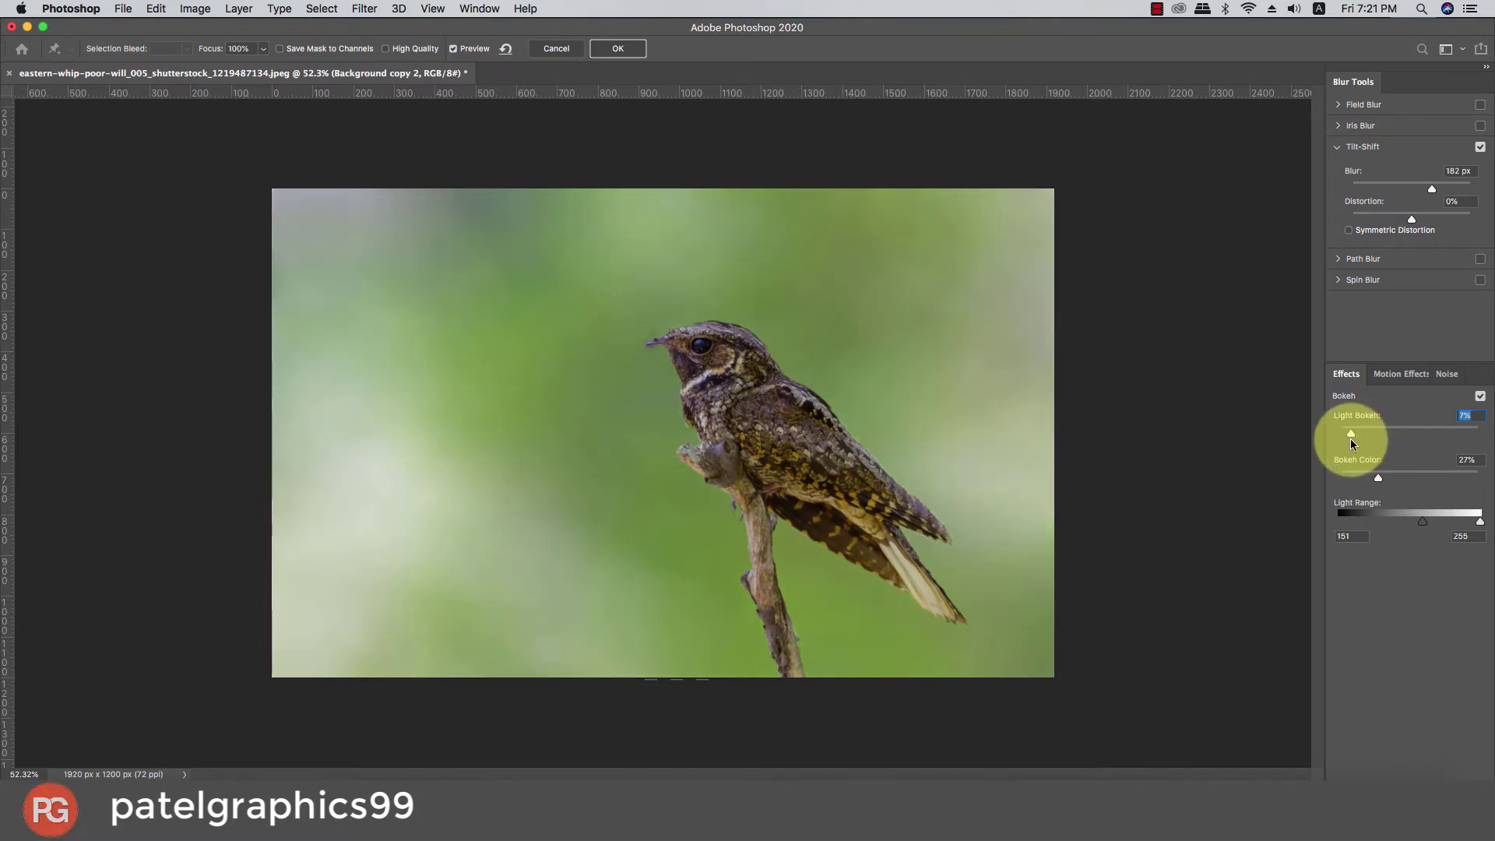
left_click_drag(1343, 443, 1363, 442)
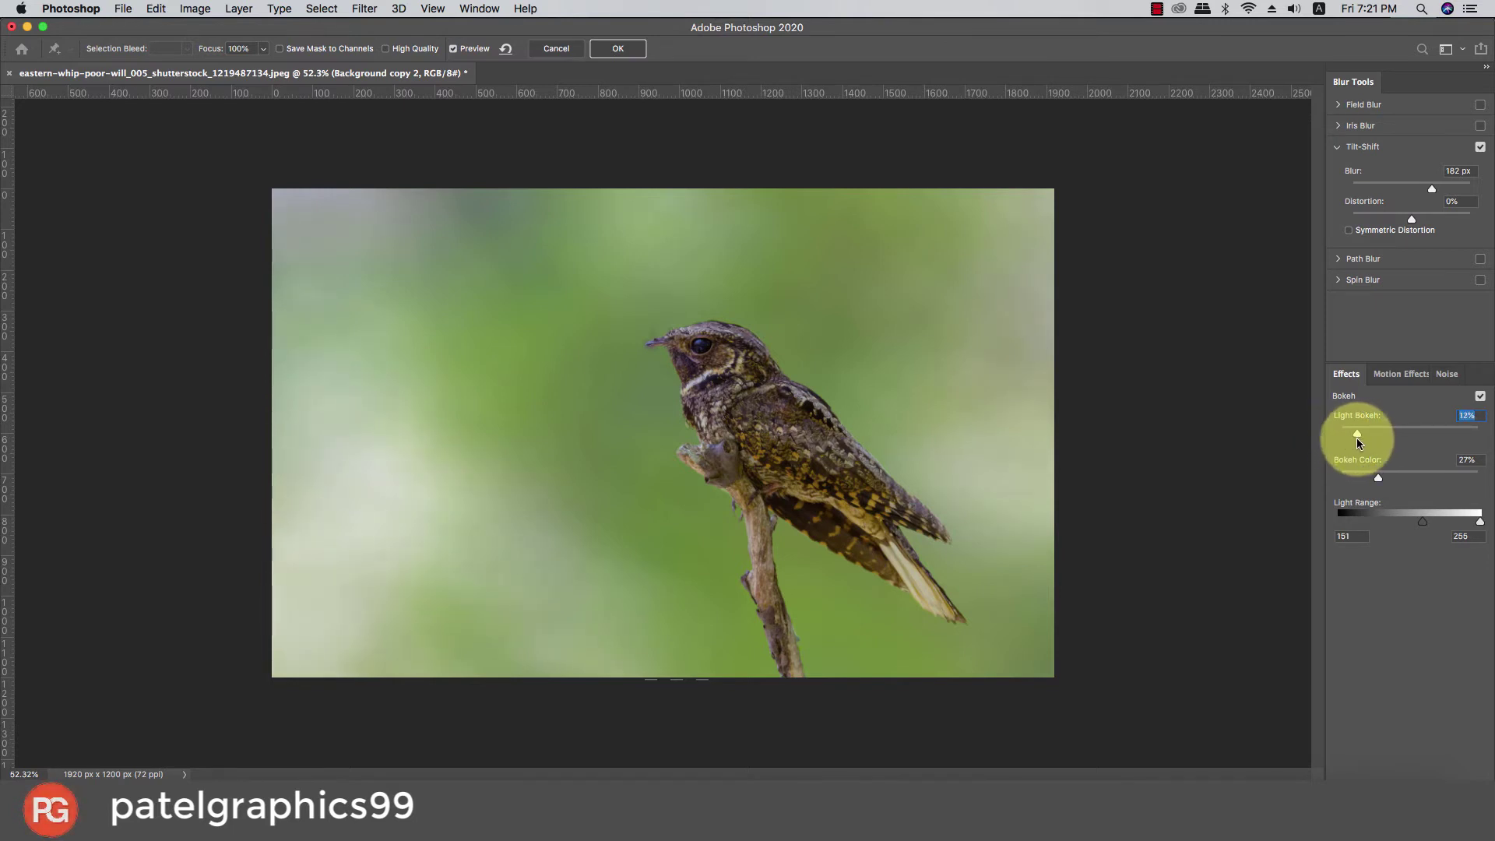
left_click_drag(1358, 441, 1360, 442)
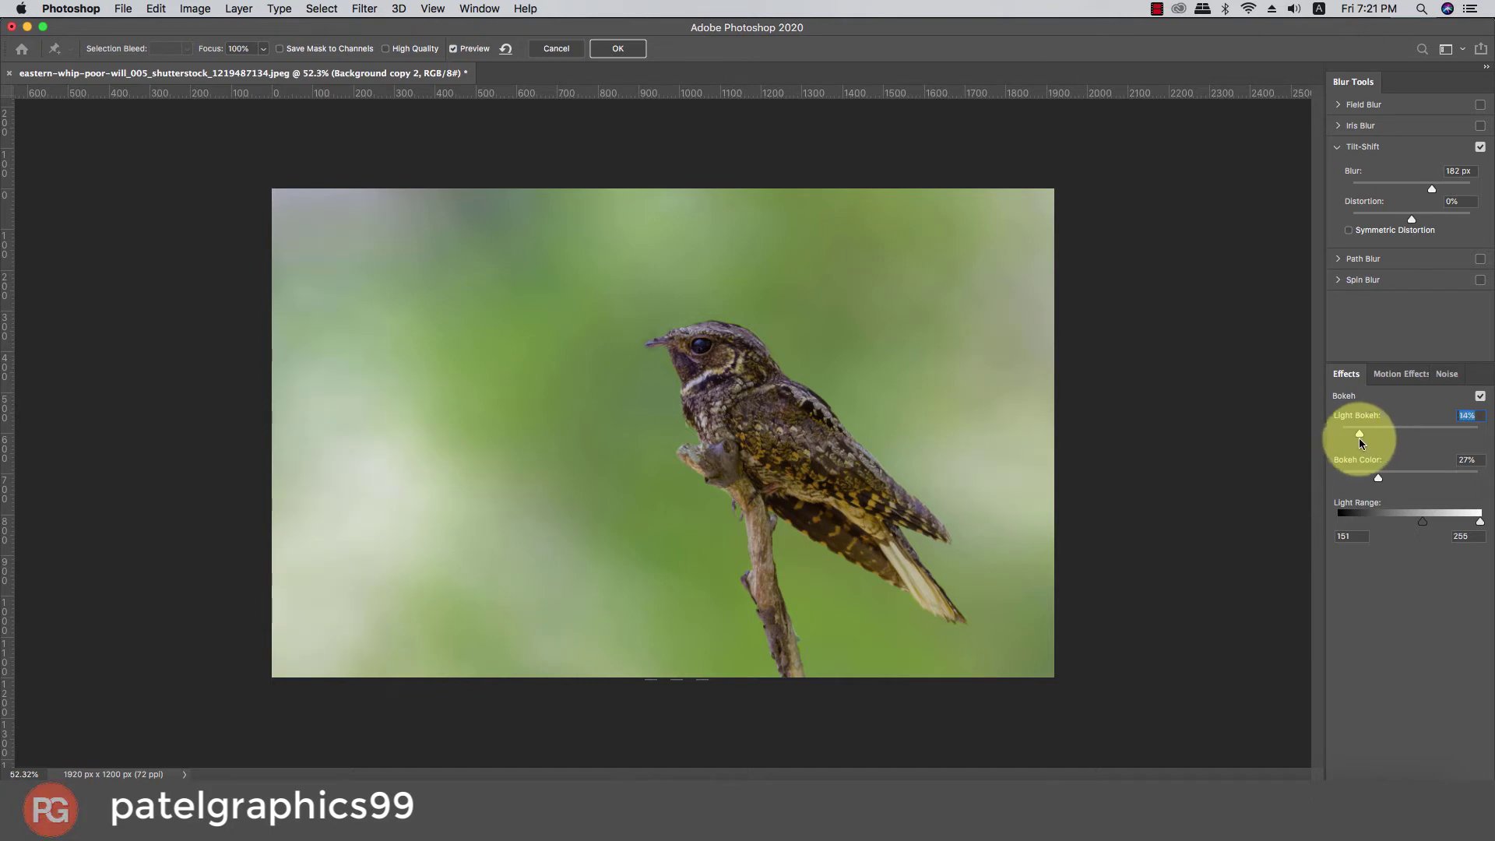
left_click(1365, 442)
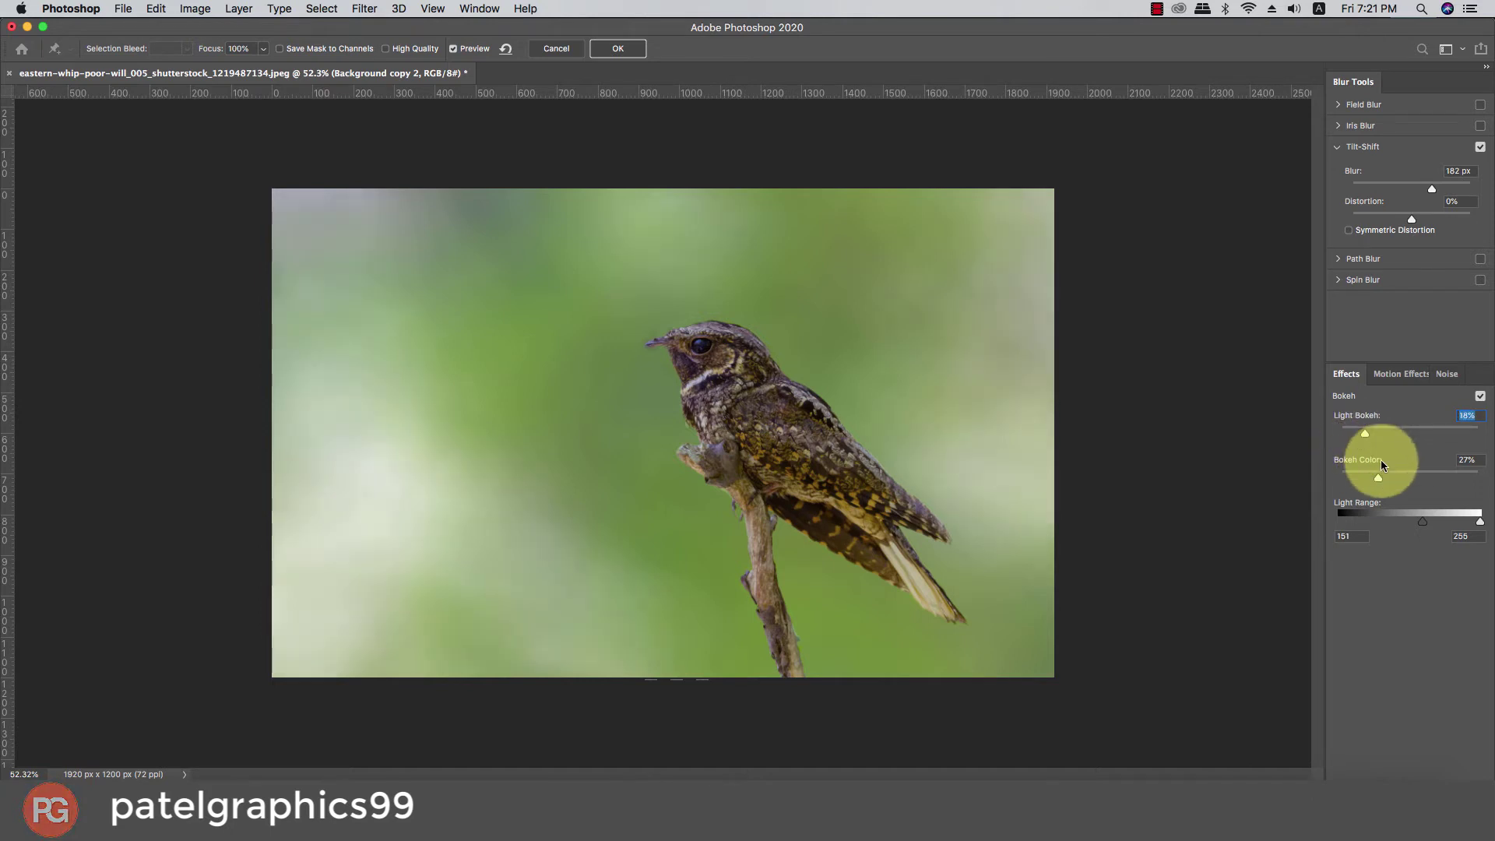
left_click(1380, 477)
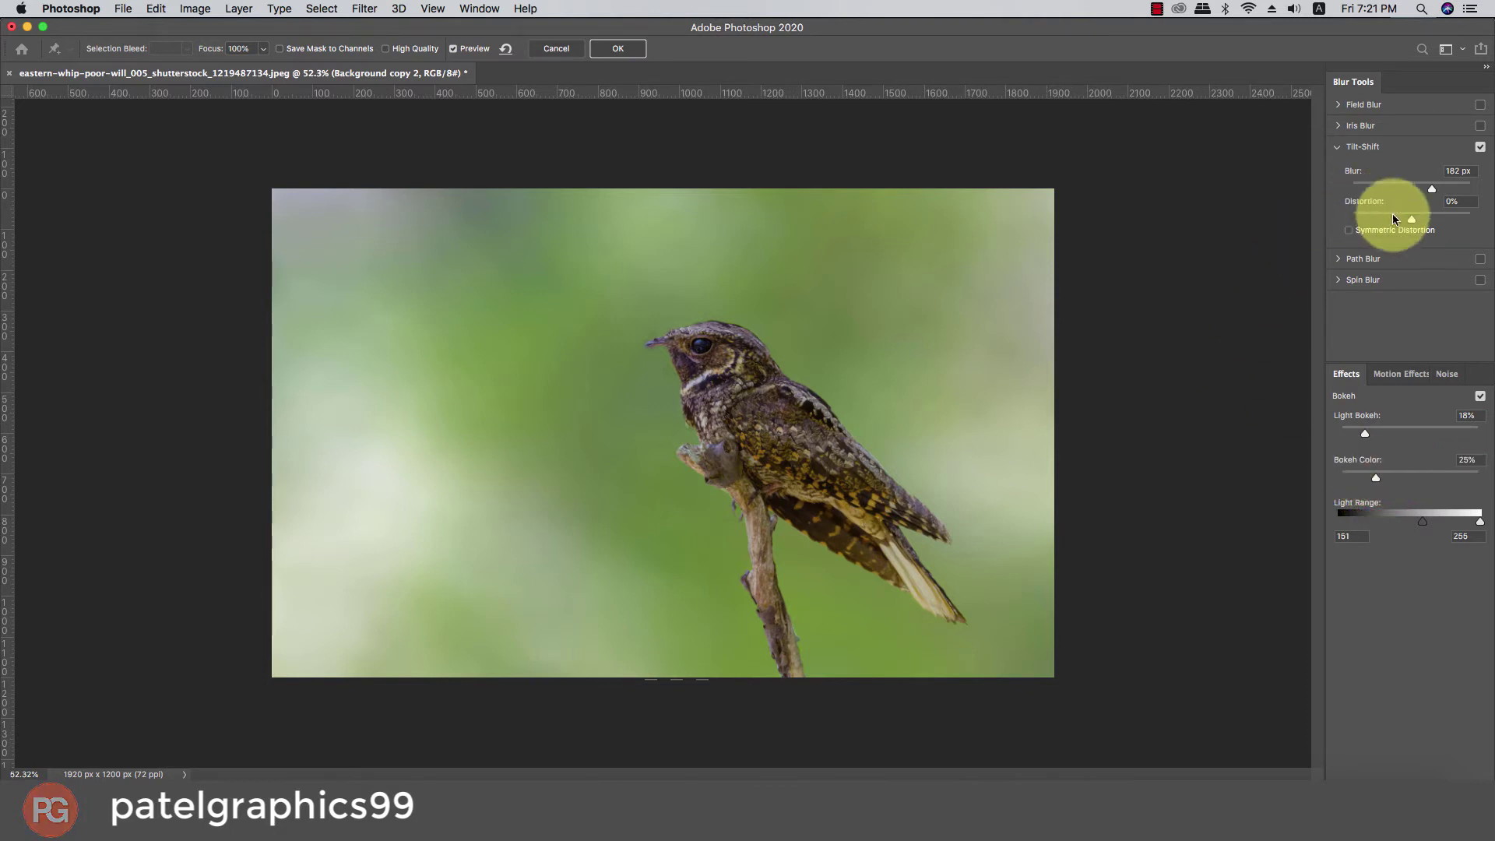
Step: Raise the Tilt-Shift blur to about 214 px with 2% distortion, adjust Light Range, and apply
mouse_move(1413, 219)
left_mouse_down()
mouse_move(1432, 222)
mouse_move(1416, 222)
mouse_move(1427, 189)
left_mouse_up()
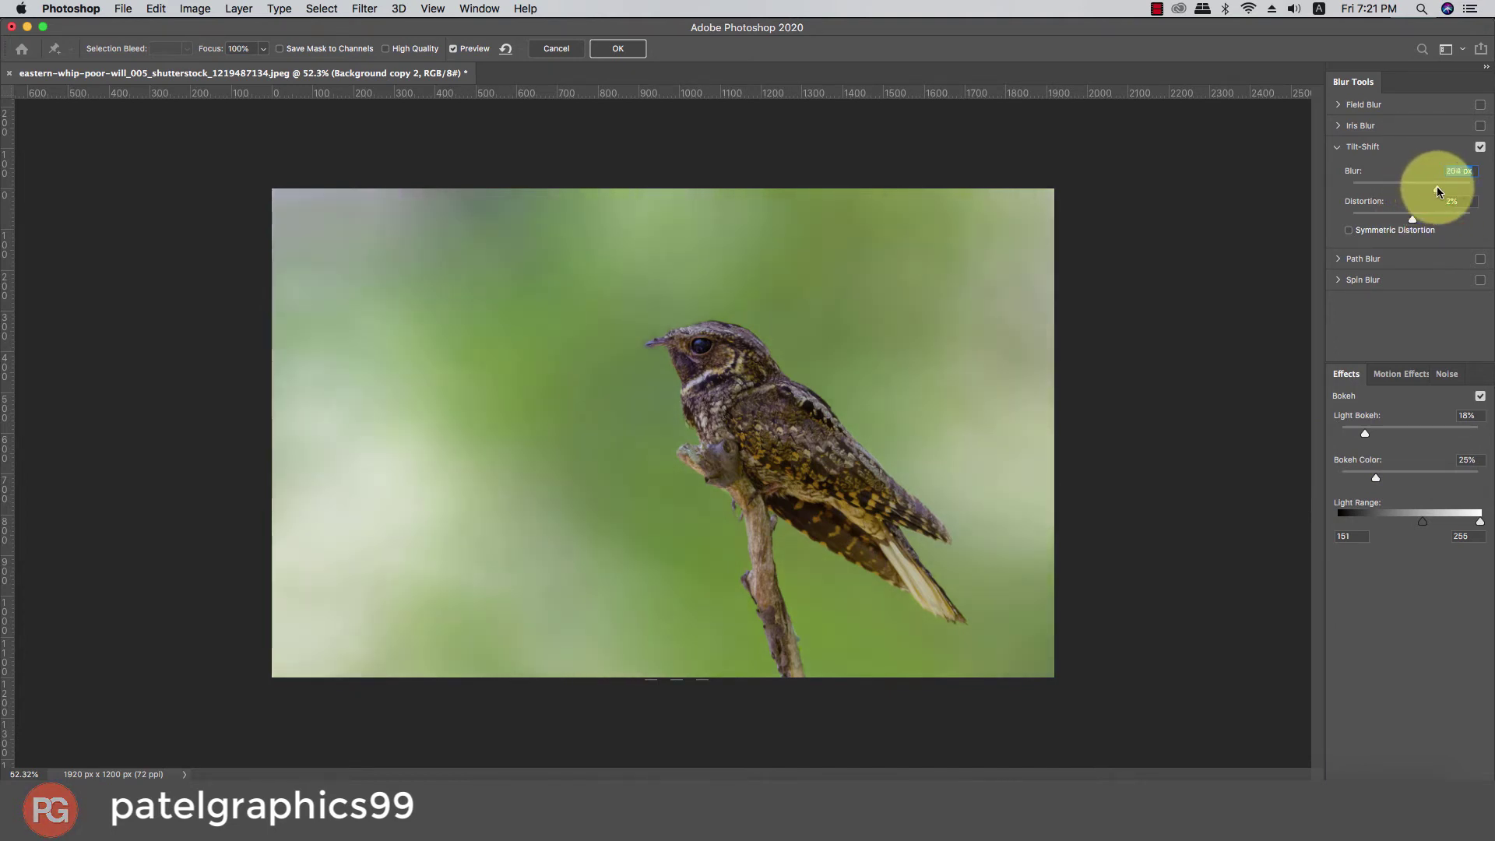
left_click_drag(1438, 188, 1441, 188)
left_click_drag(1440, 191, 1440, 190)
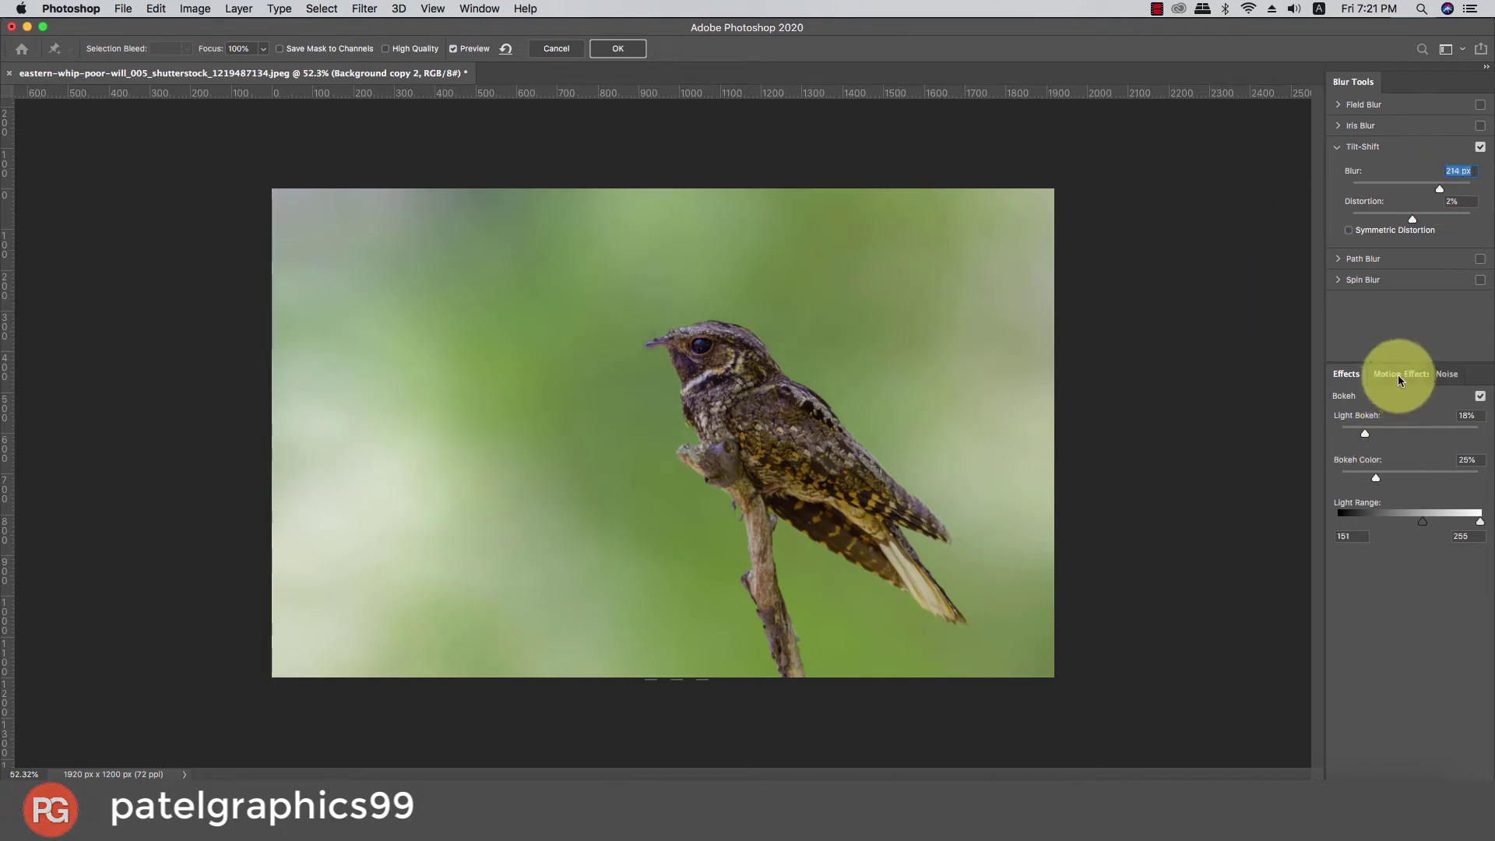
left_click_drag(1422, 522, 1488, 518)
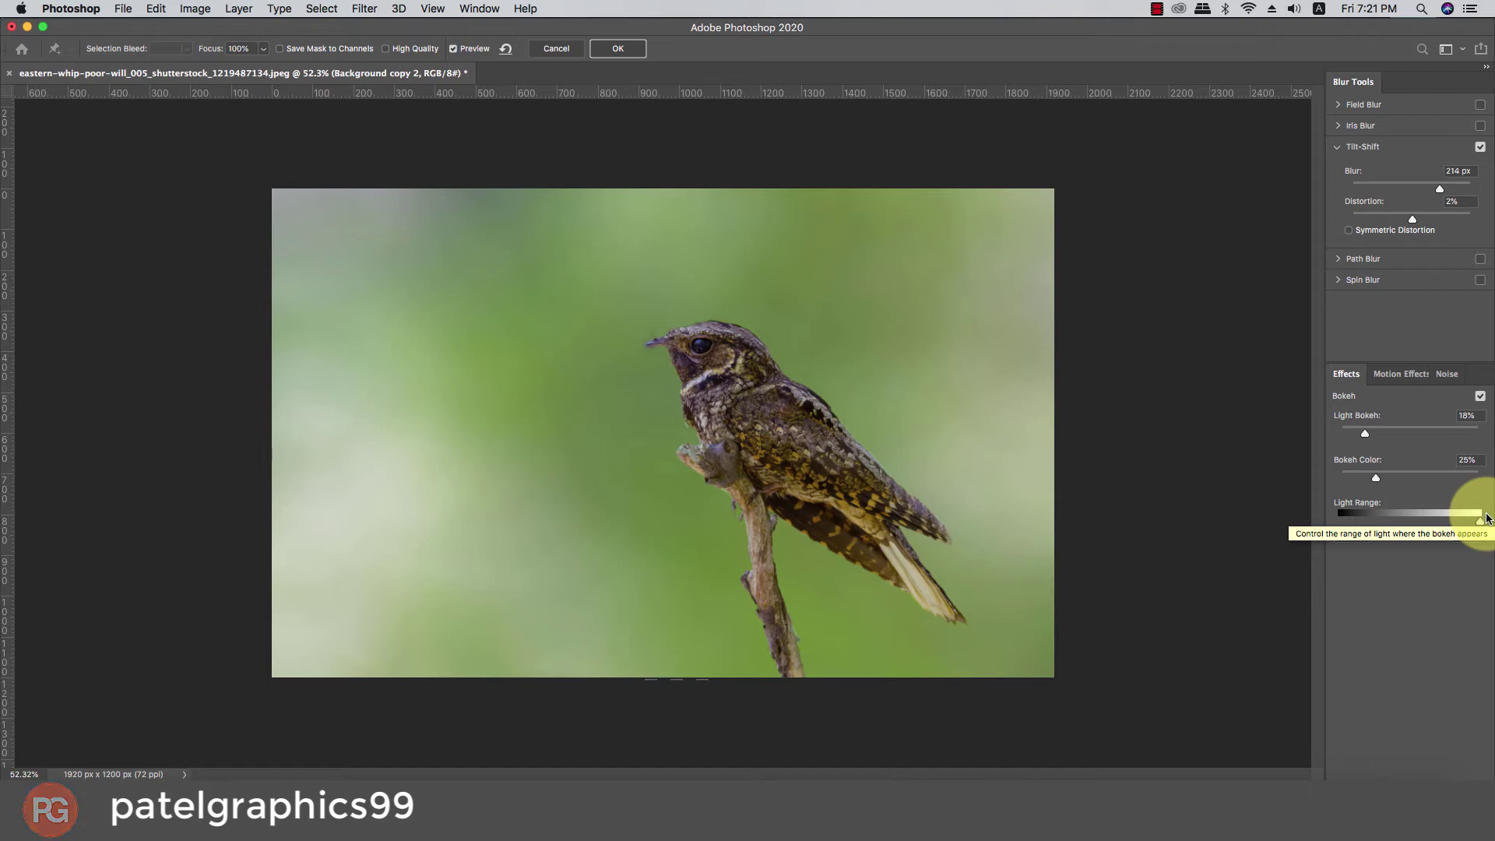
left_click(1487, 518)
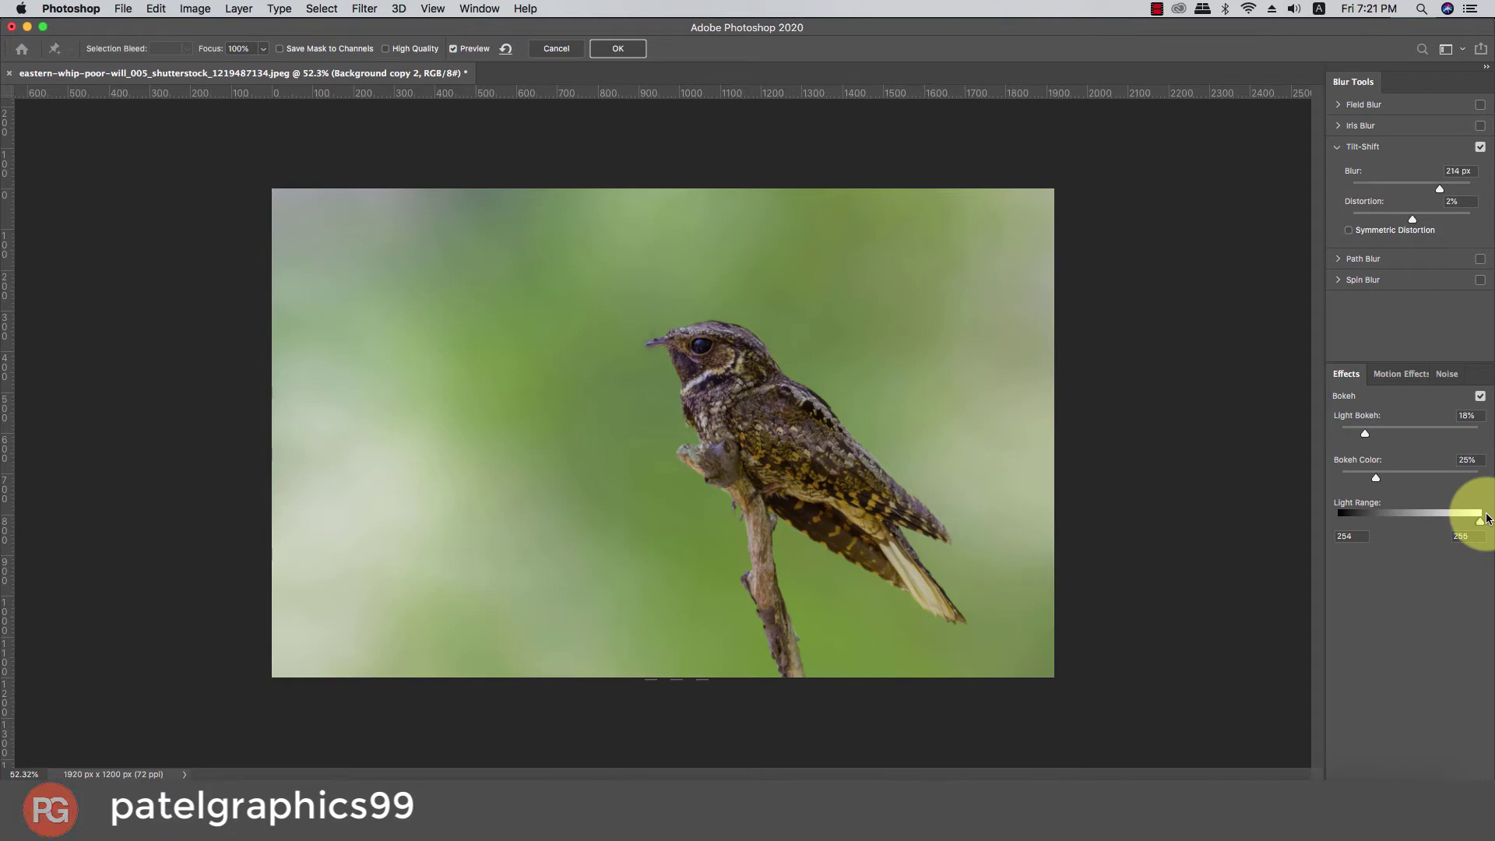
left_click(618, 50)
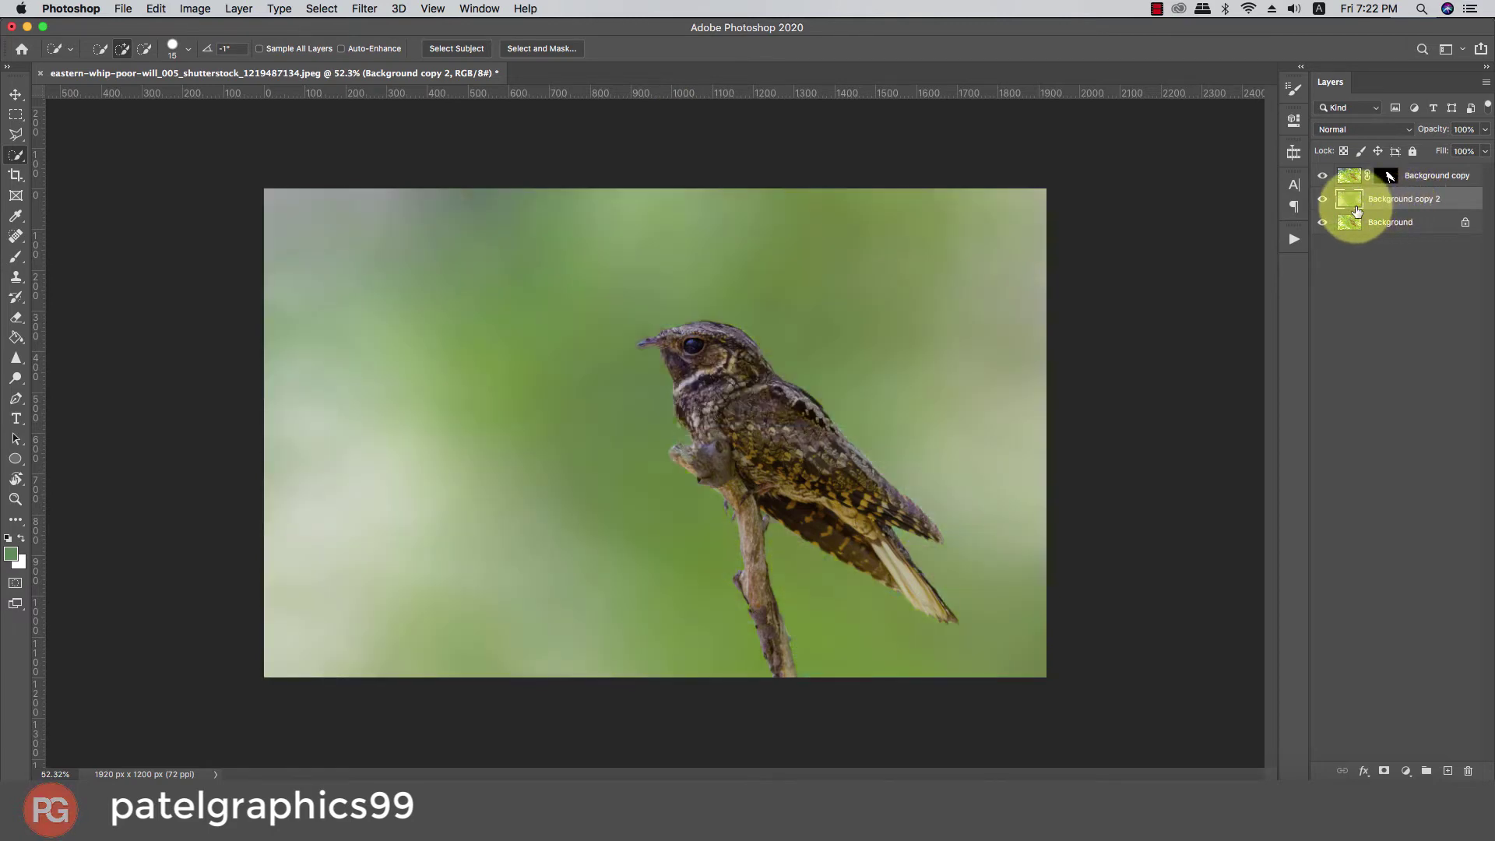
Step: Target the Background copy layer mask, zoom in, and pick a small soft round brush
left_click(1385, 176)
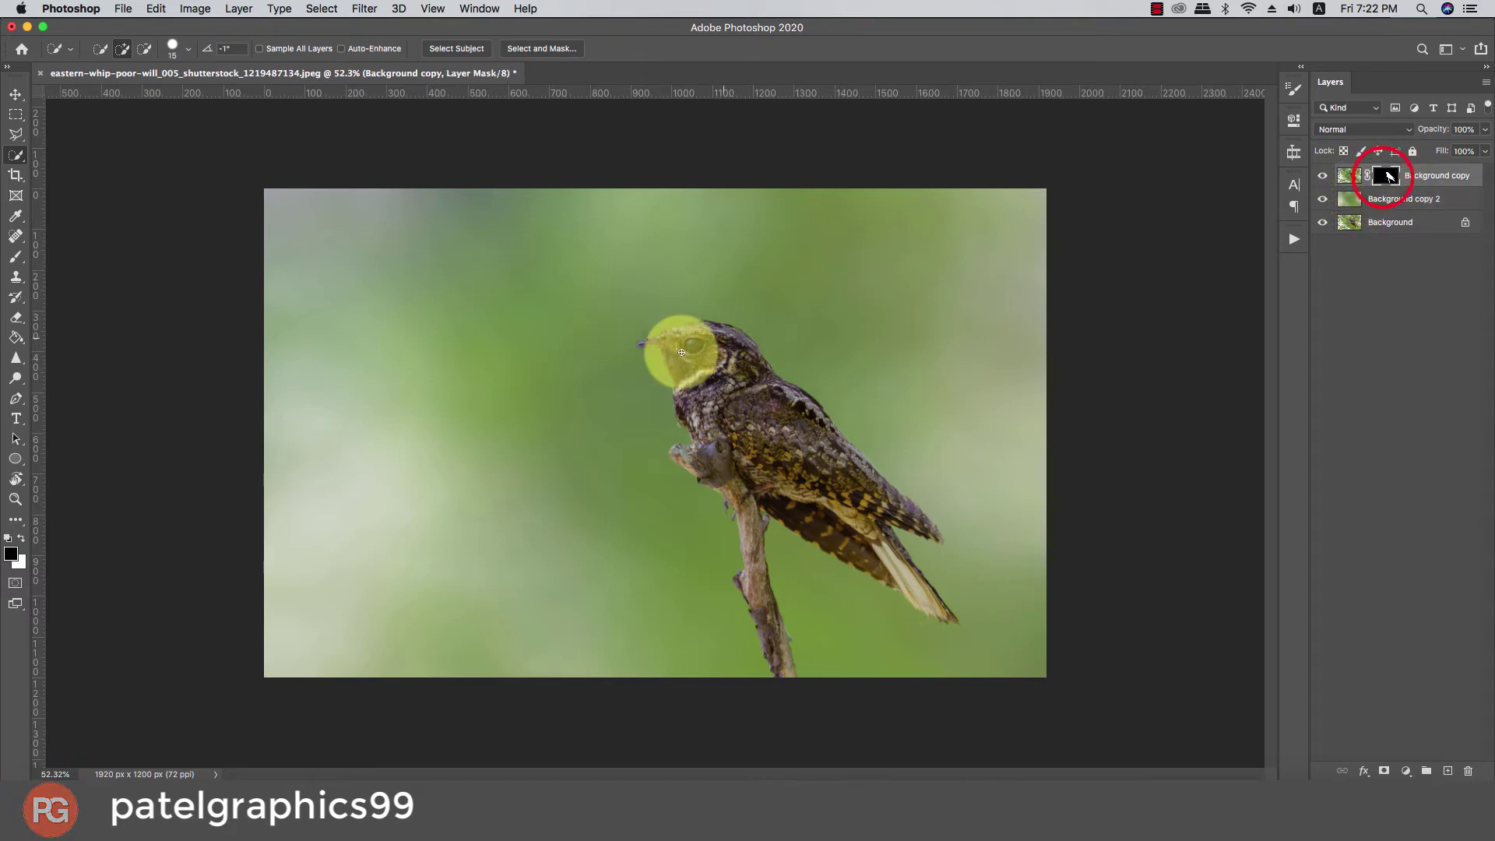
scroll(641, 342, "up", 5)
scroll(634, 330, "up", 2)
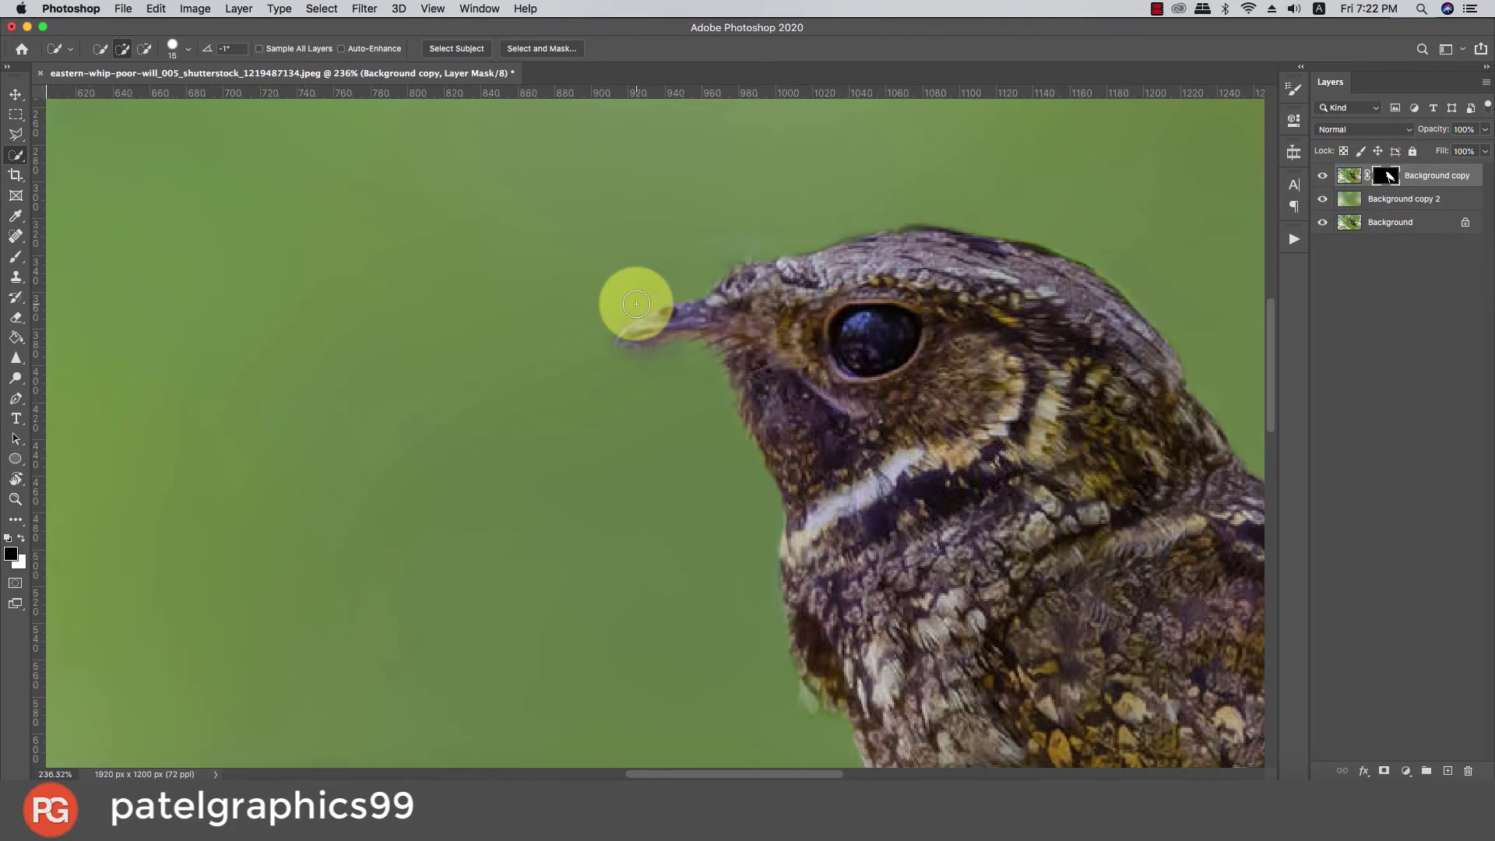
key("b")
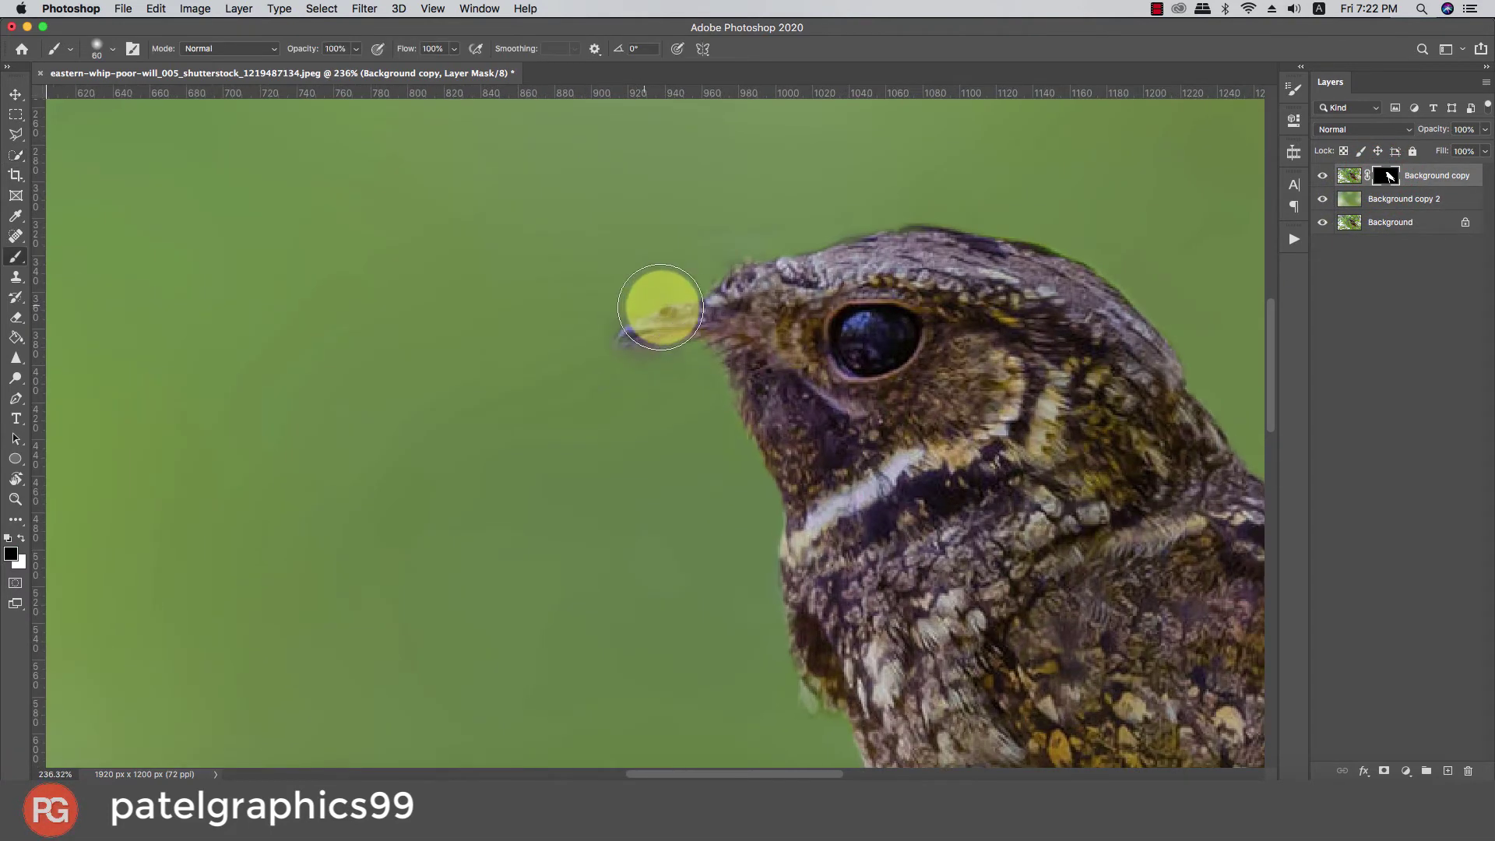
key("bracketleft")
key("bracketleft")
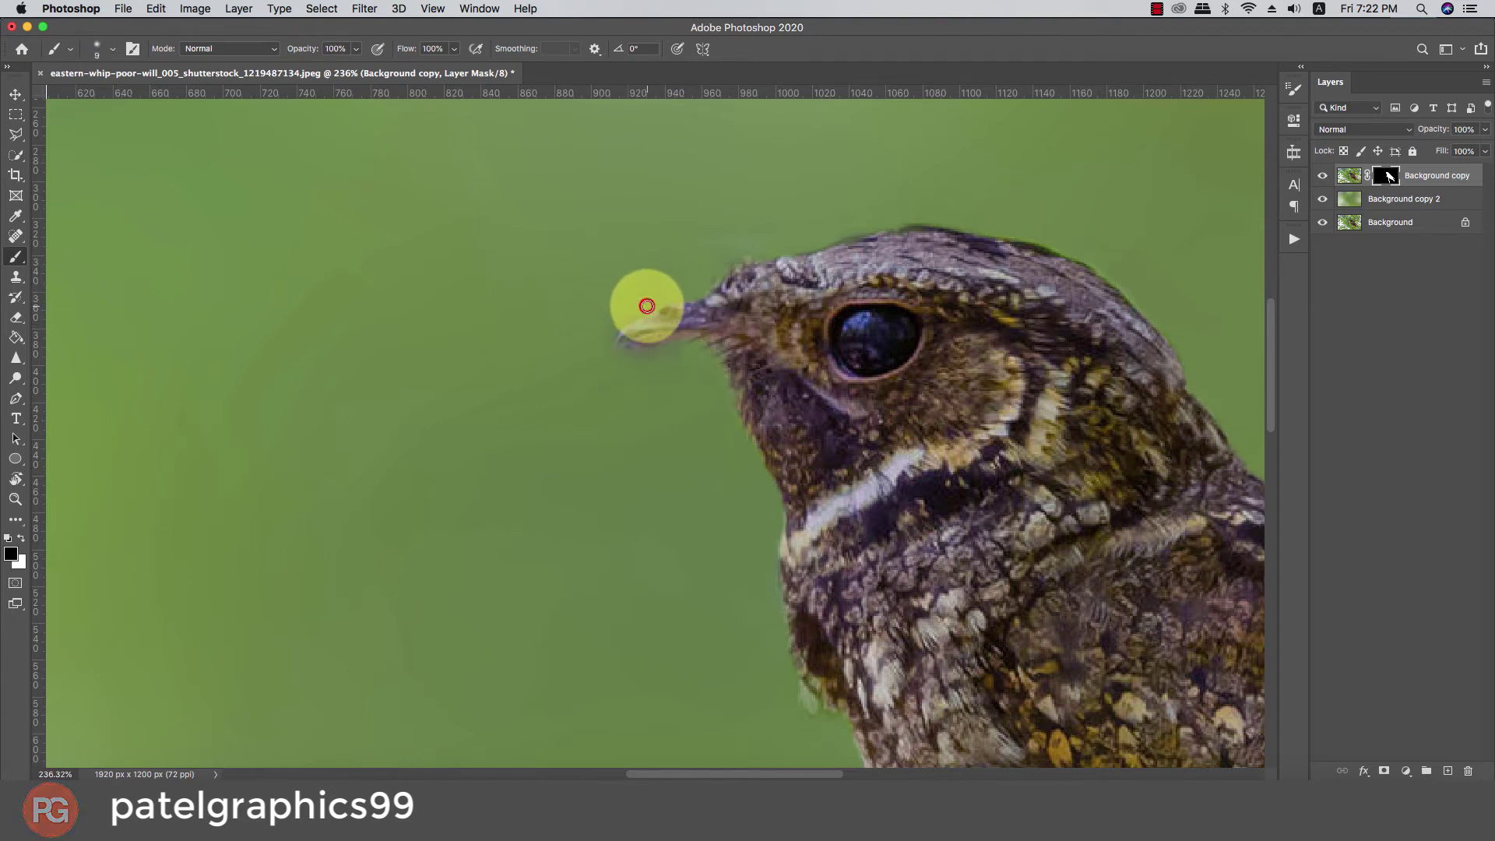
right_click(598, 285)
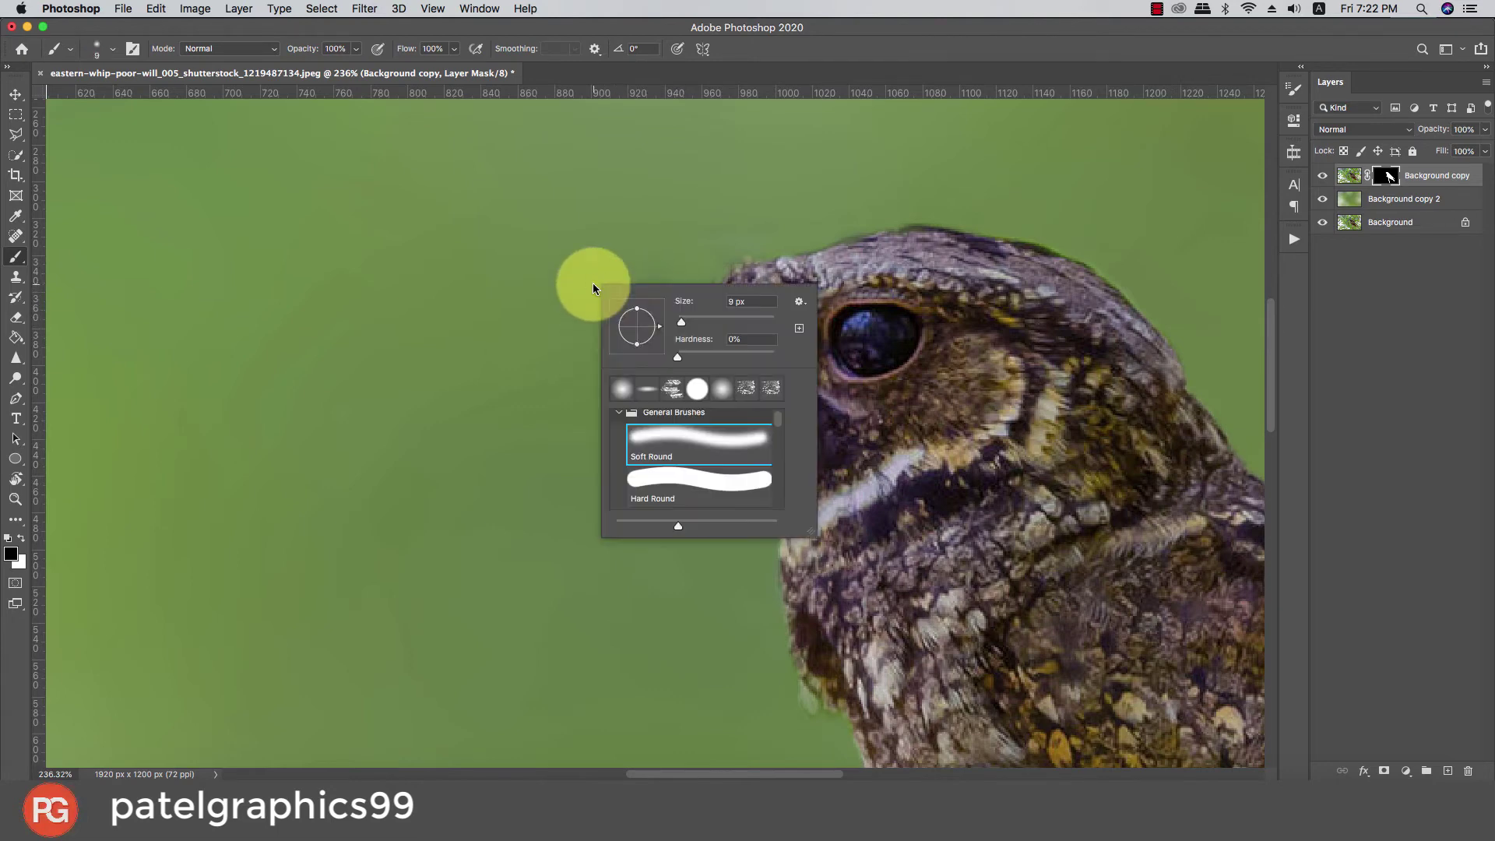
left_click(650, 473)
left_click(425, 308)
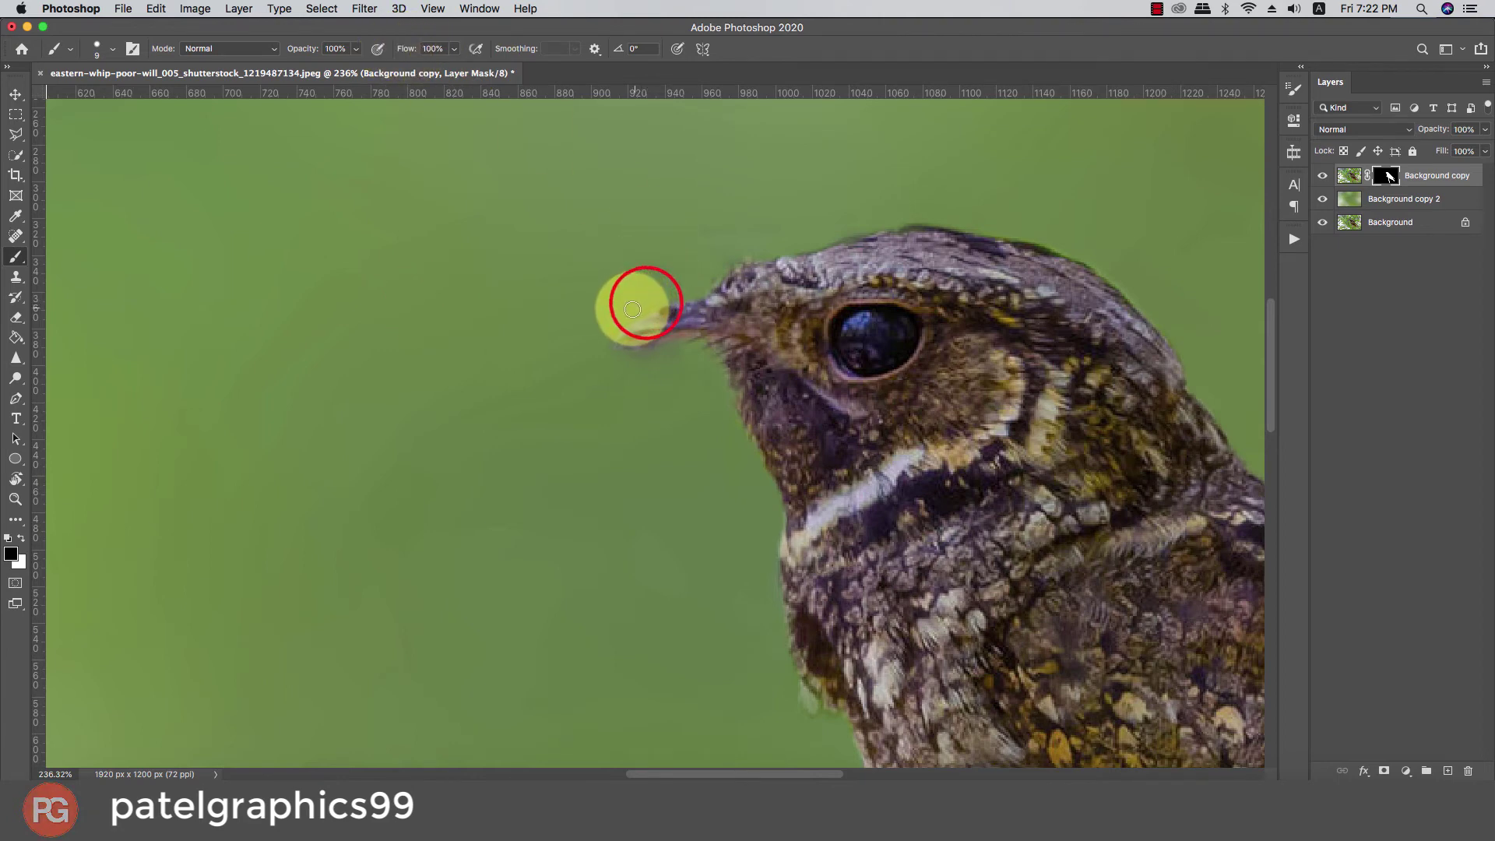
Step: Paint white on the mask over the beak tip, then reselect the soft round brush
key("bracketright")
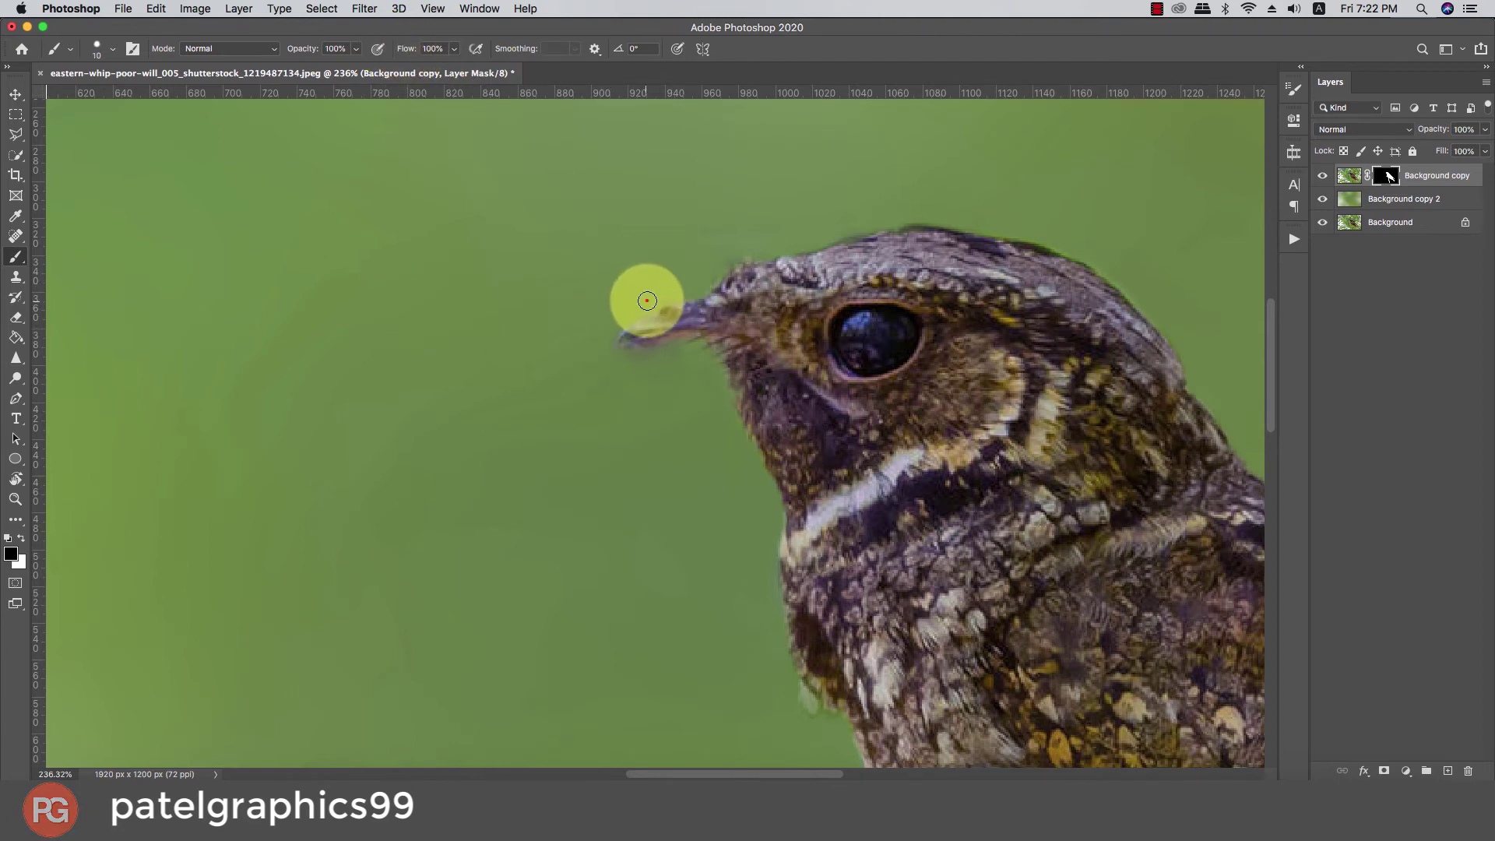
left_click_drag(646, 302, 676, 289)
right_click(603, 269)
left_click(656, 425)
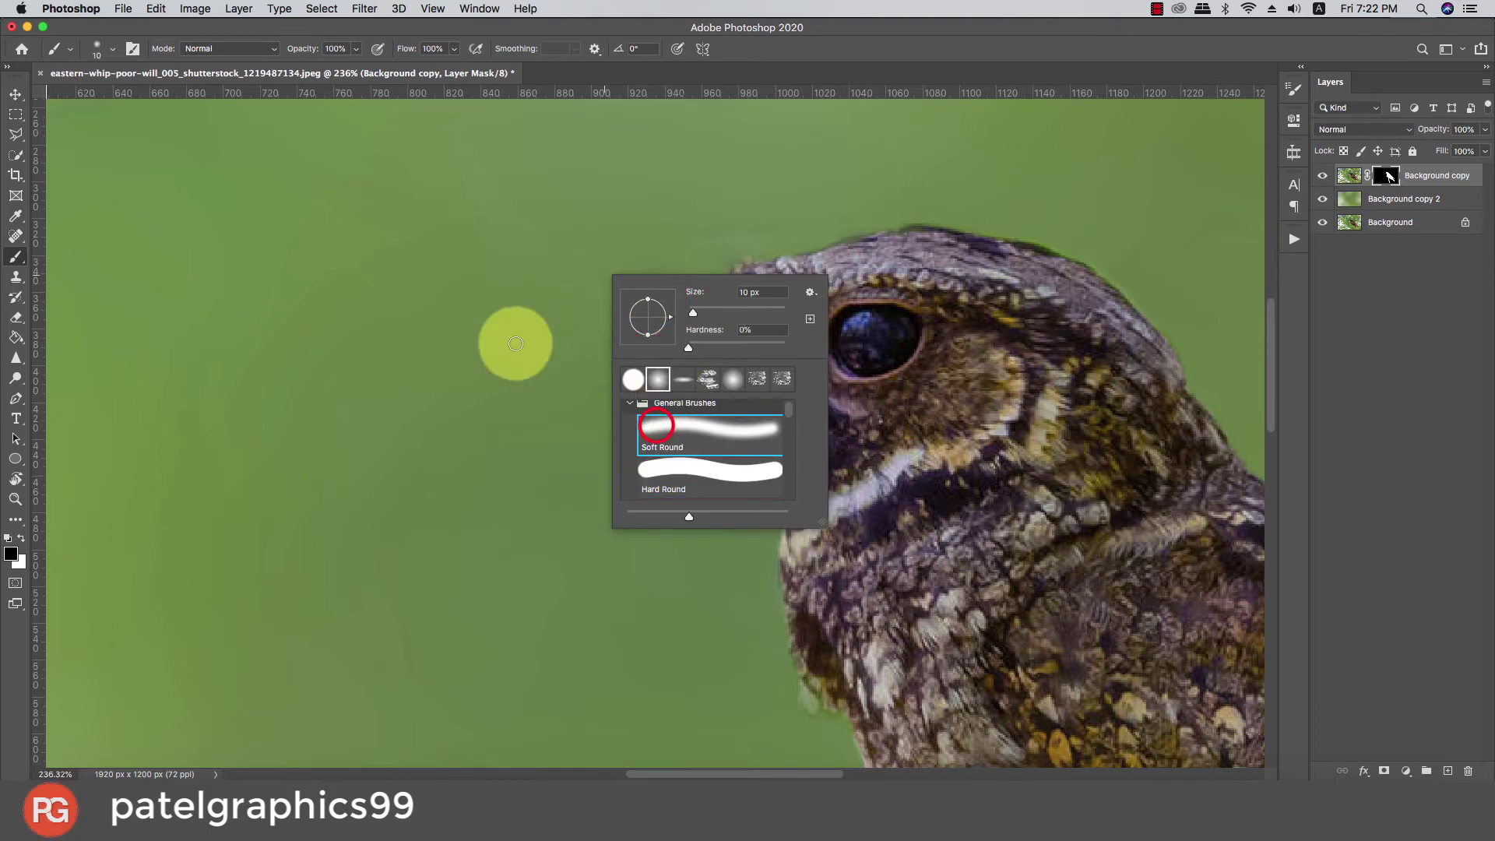
left_click(505, 332)
Step: Fine-tune the brush size and paint along the beak edge to reveal the sharp tip
left_click(603, 271)
key("bracketright")
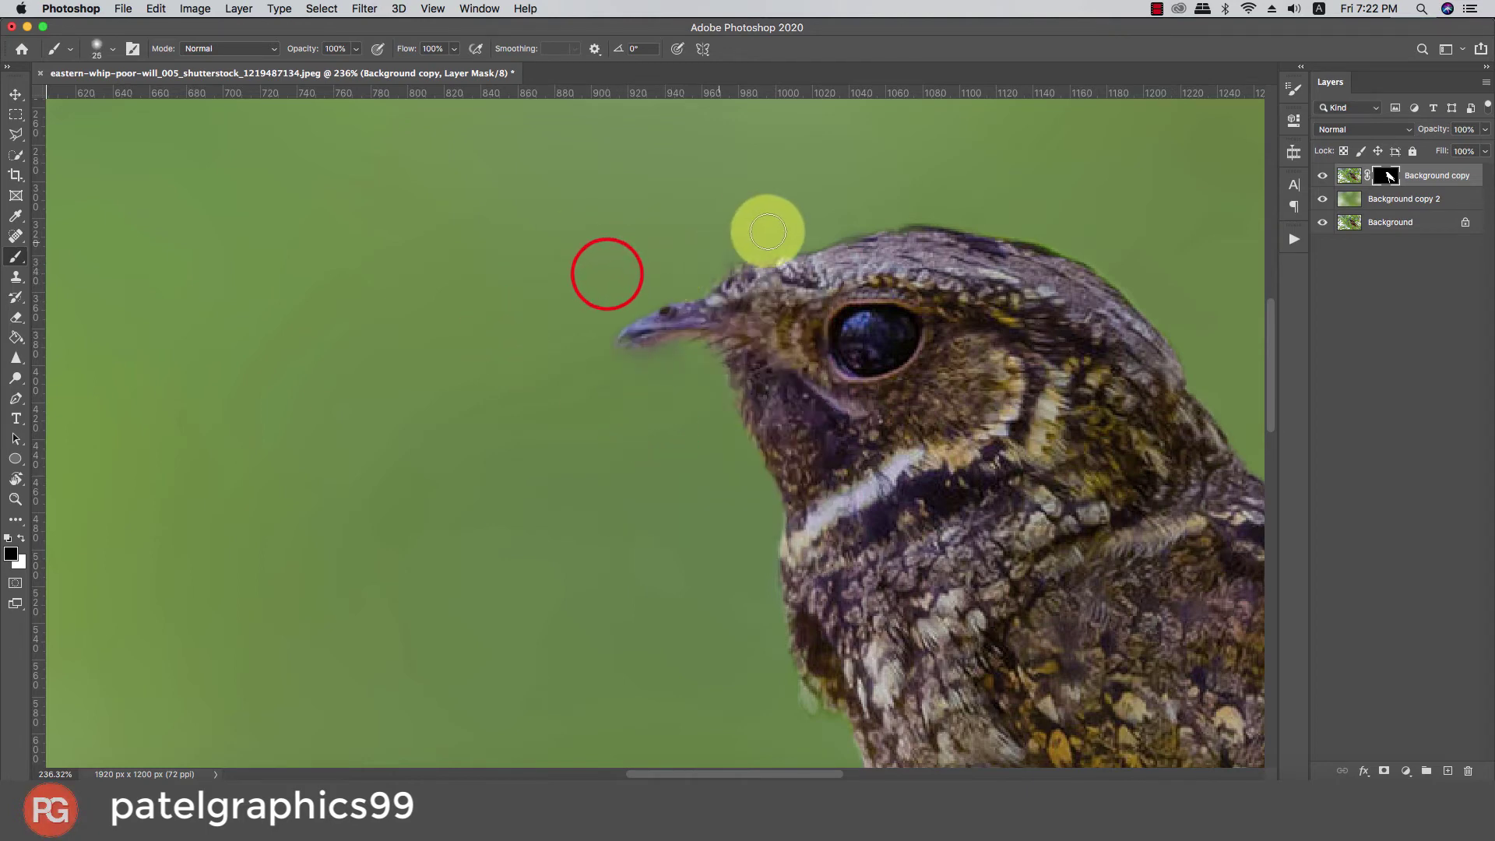
key("bracketleft")
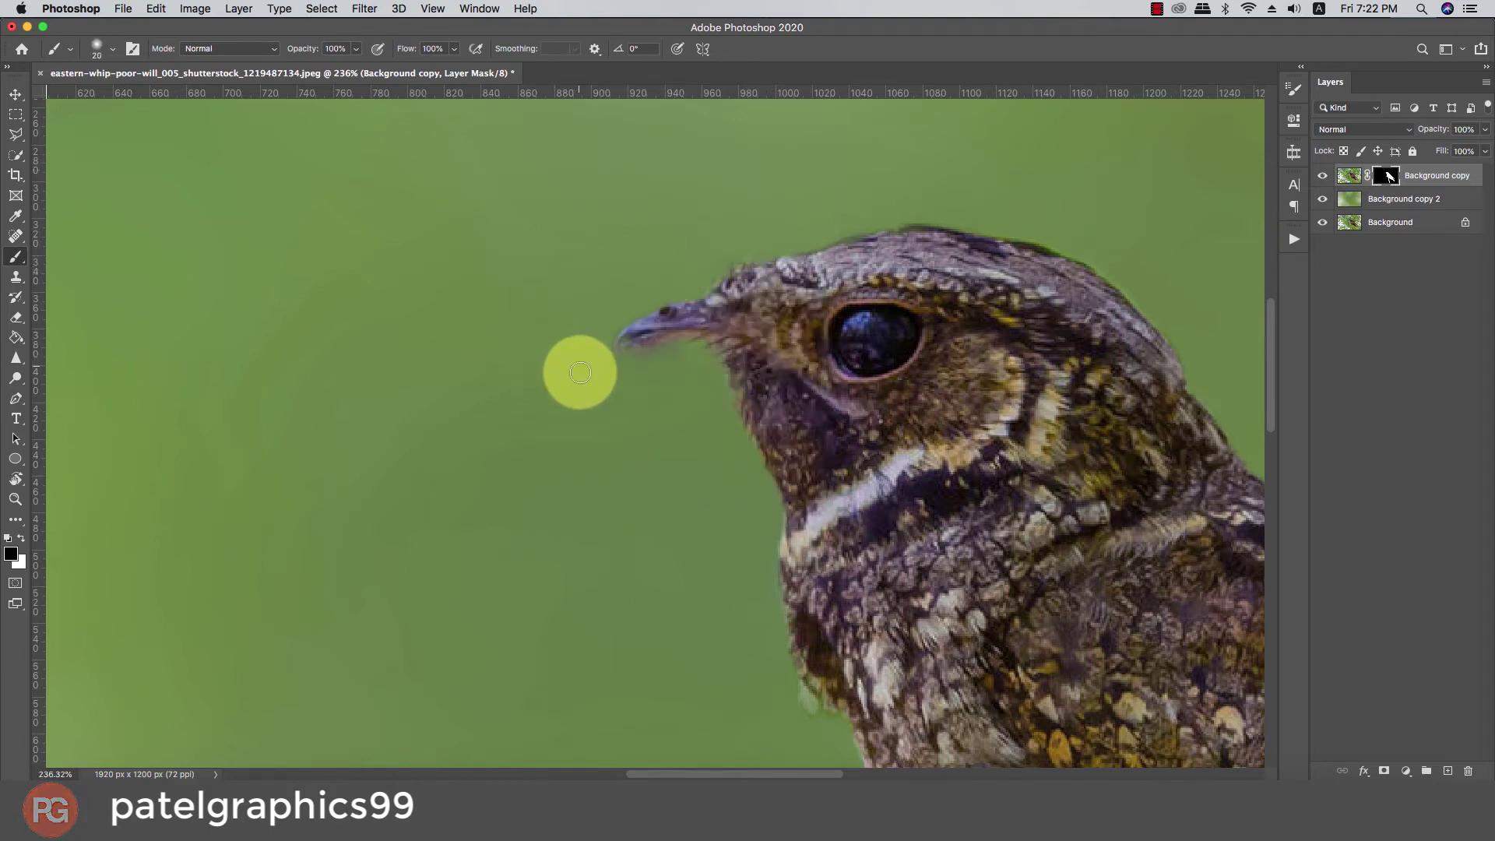
key("bracketleft")
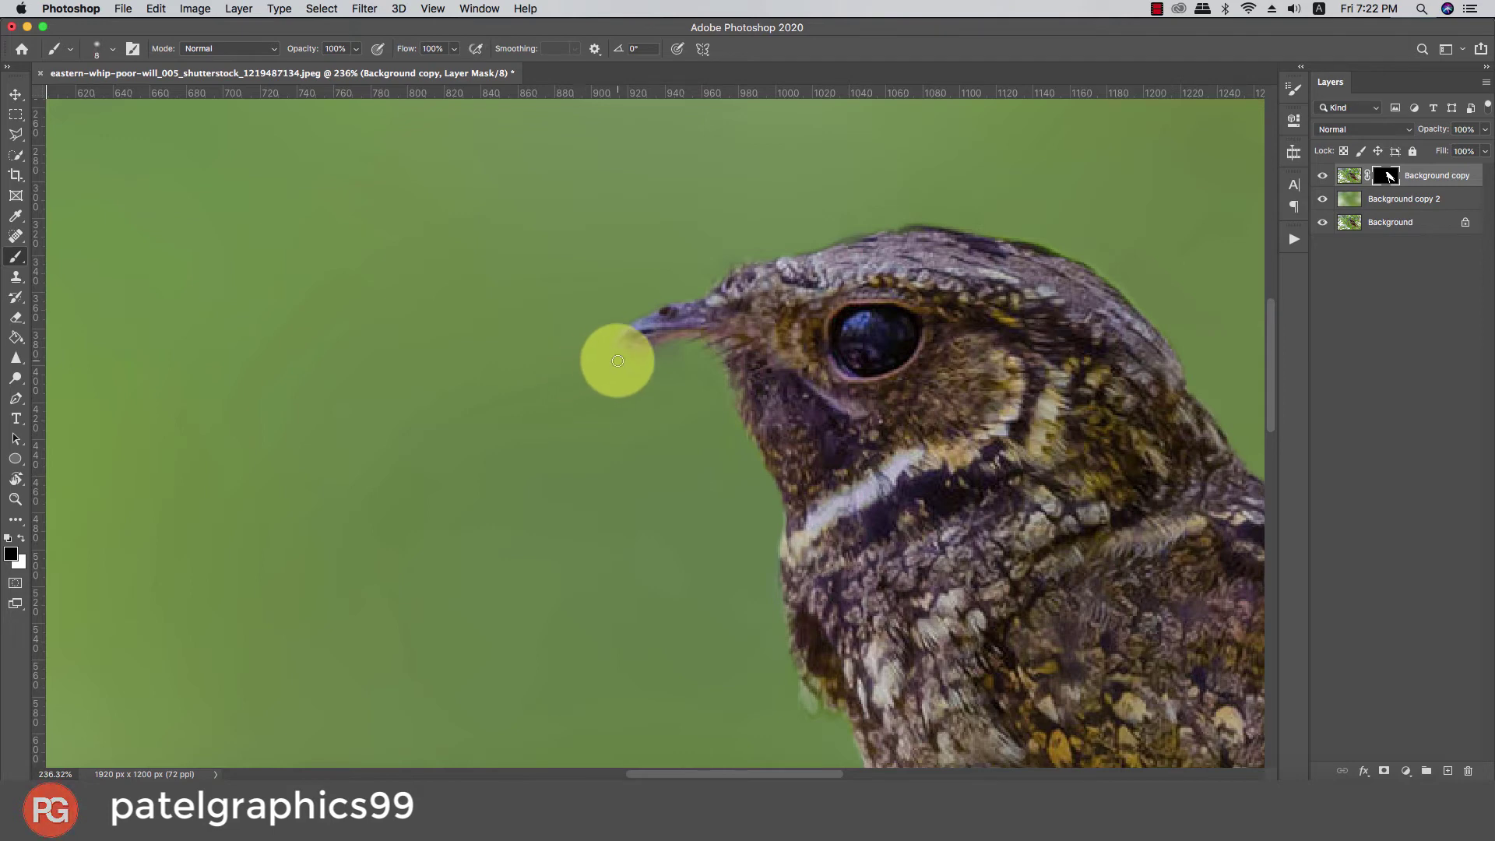
left_click_drag(610, 355, 673, 352)
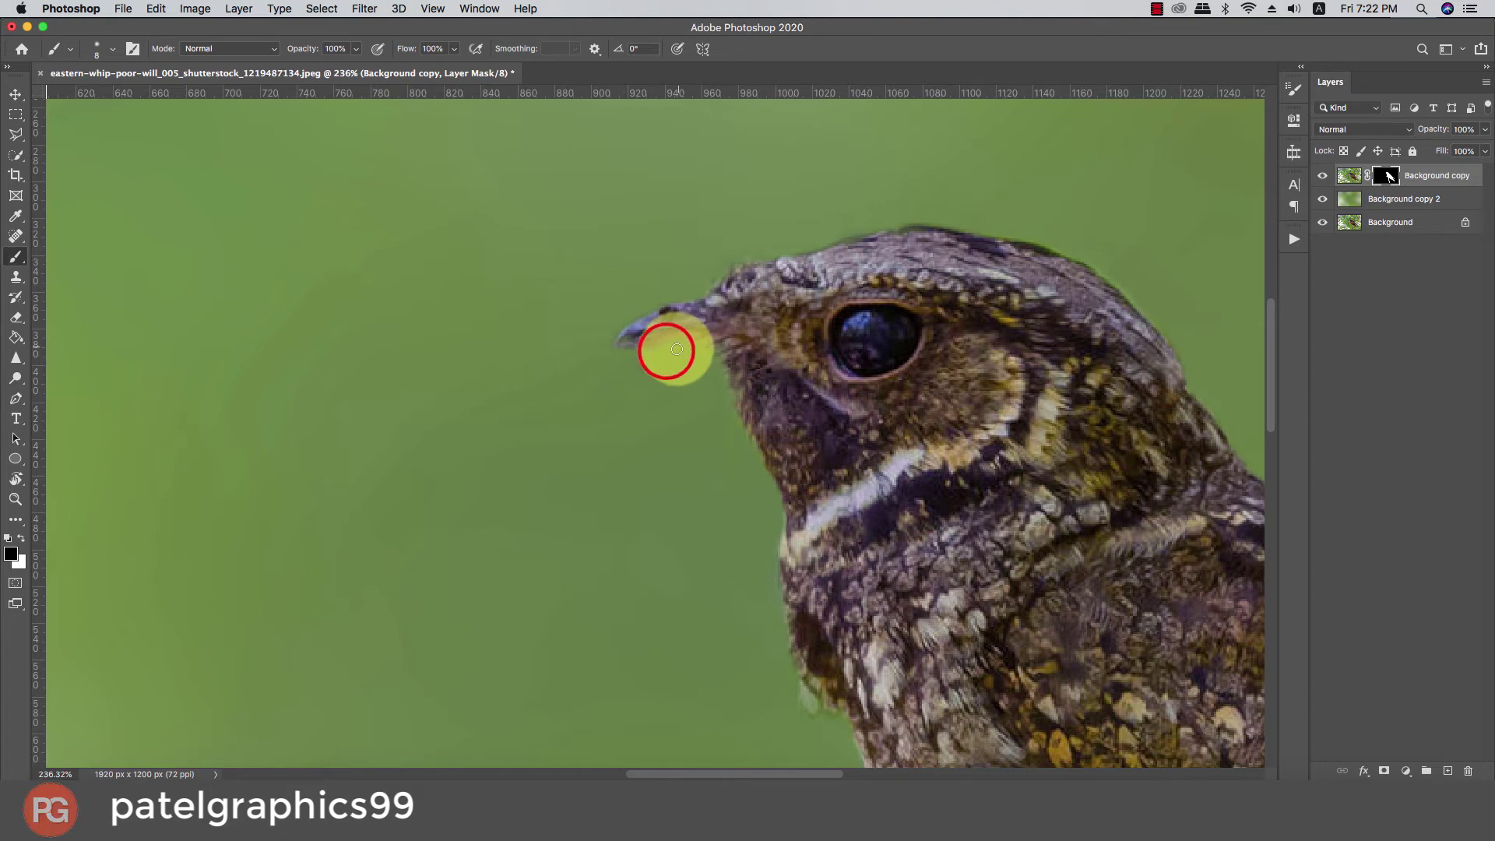
key("bracketright")
key("bracketright")
left_click_drag(581, 390, 678, 374)
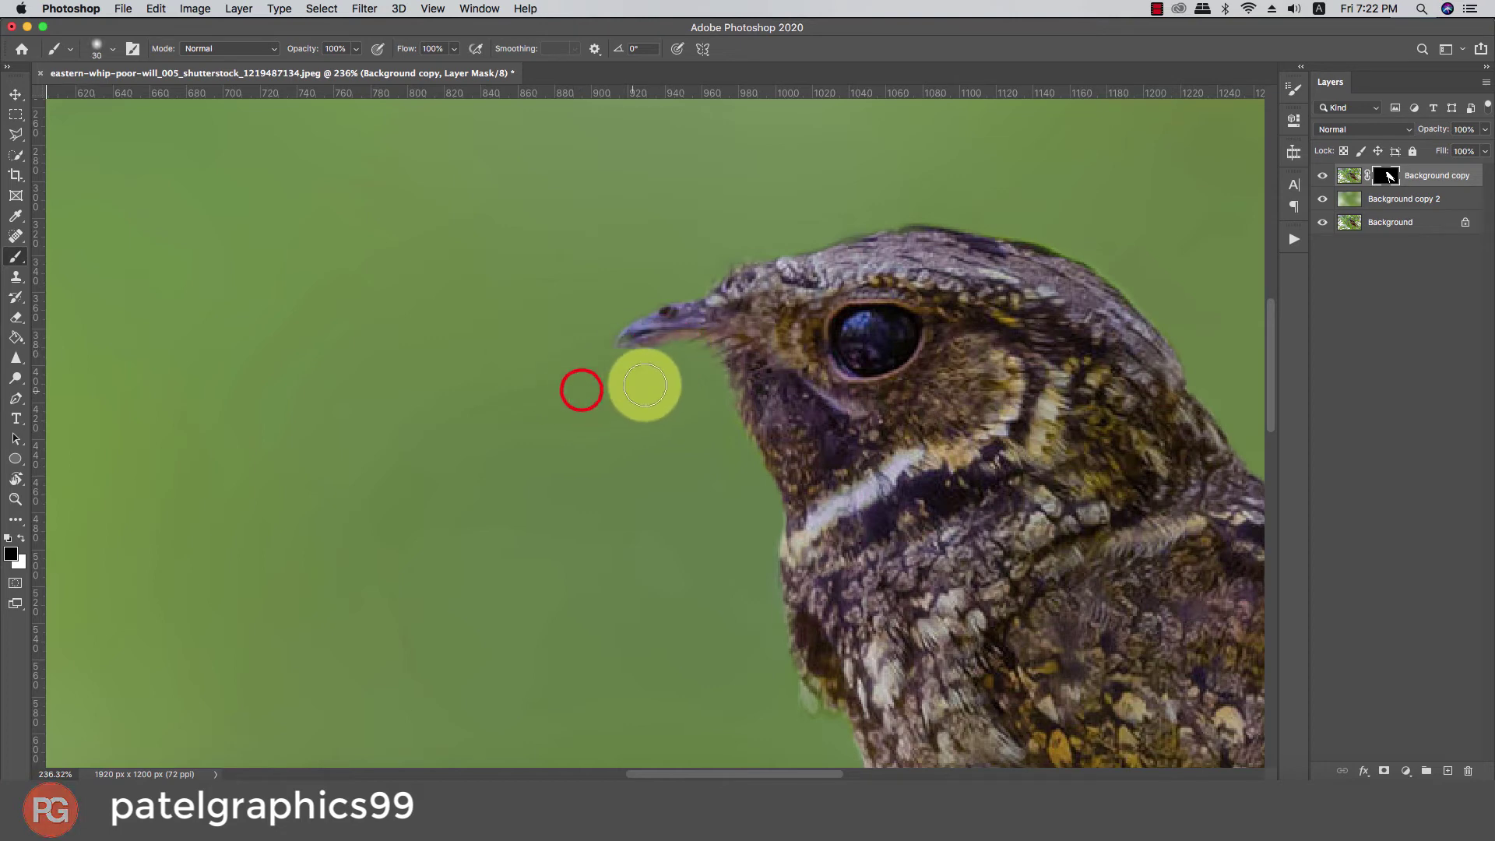
Step: Pan down to the perch and paint the mask along its upper and lower edges
scroll(713, 454, "down", 5)
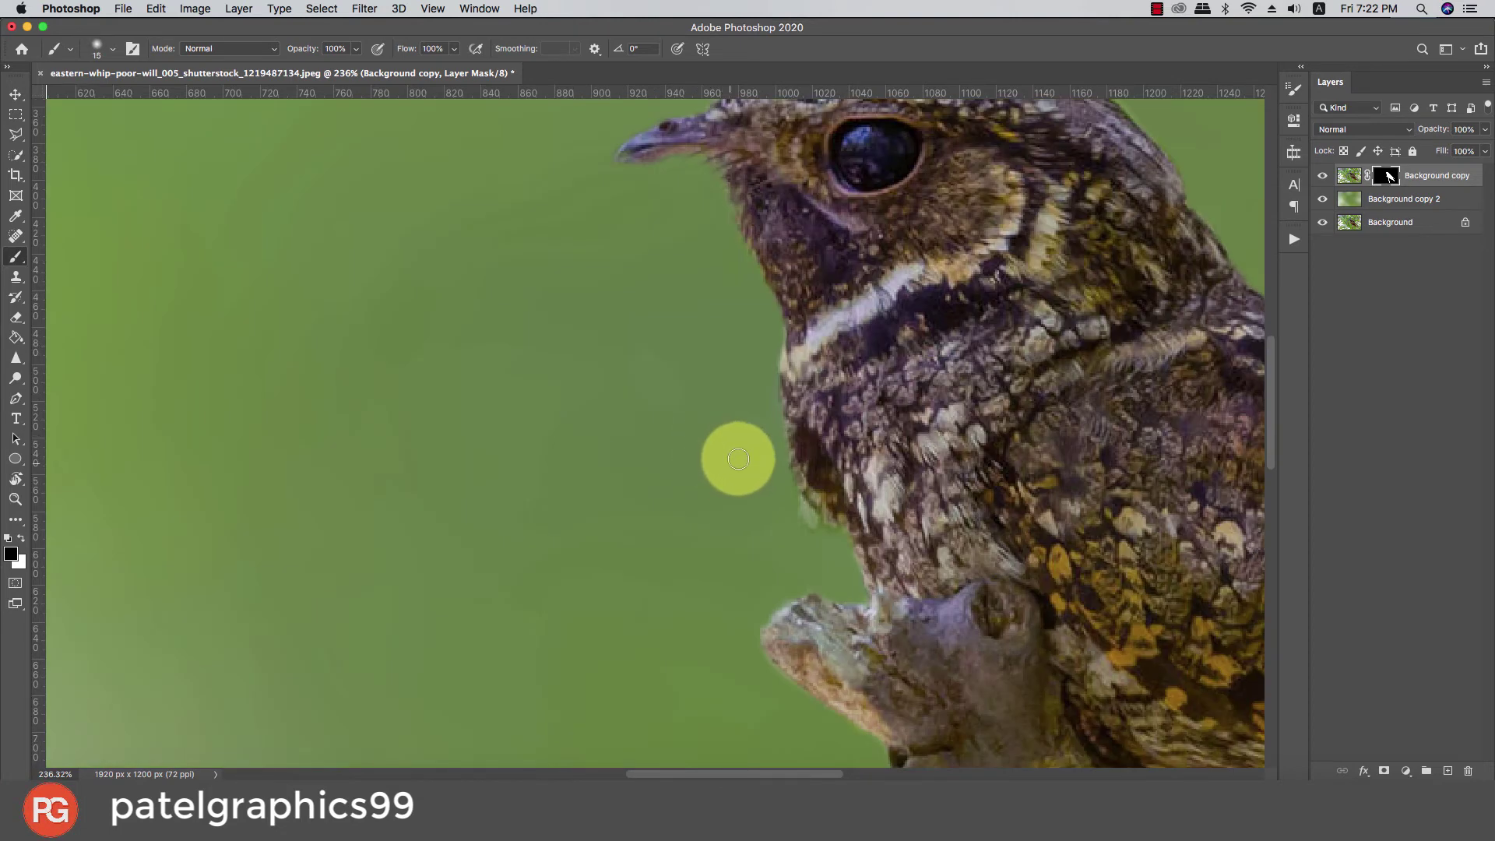
mouse_move(784, 500)
left_mouse_down()
mouse_move(741, 591)
mouse_move(825, 591)
left_mouse_up()
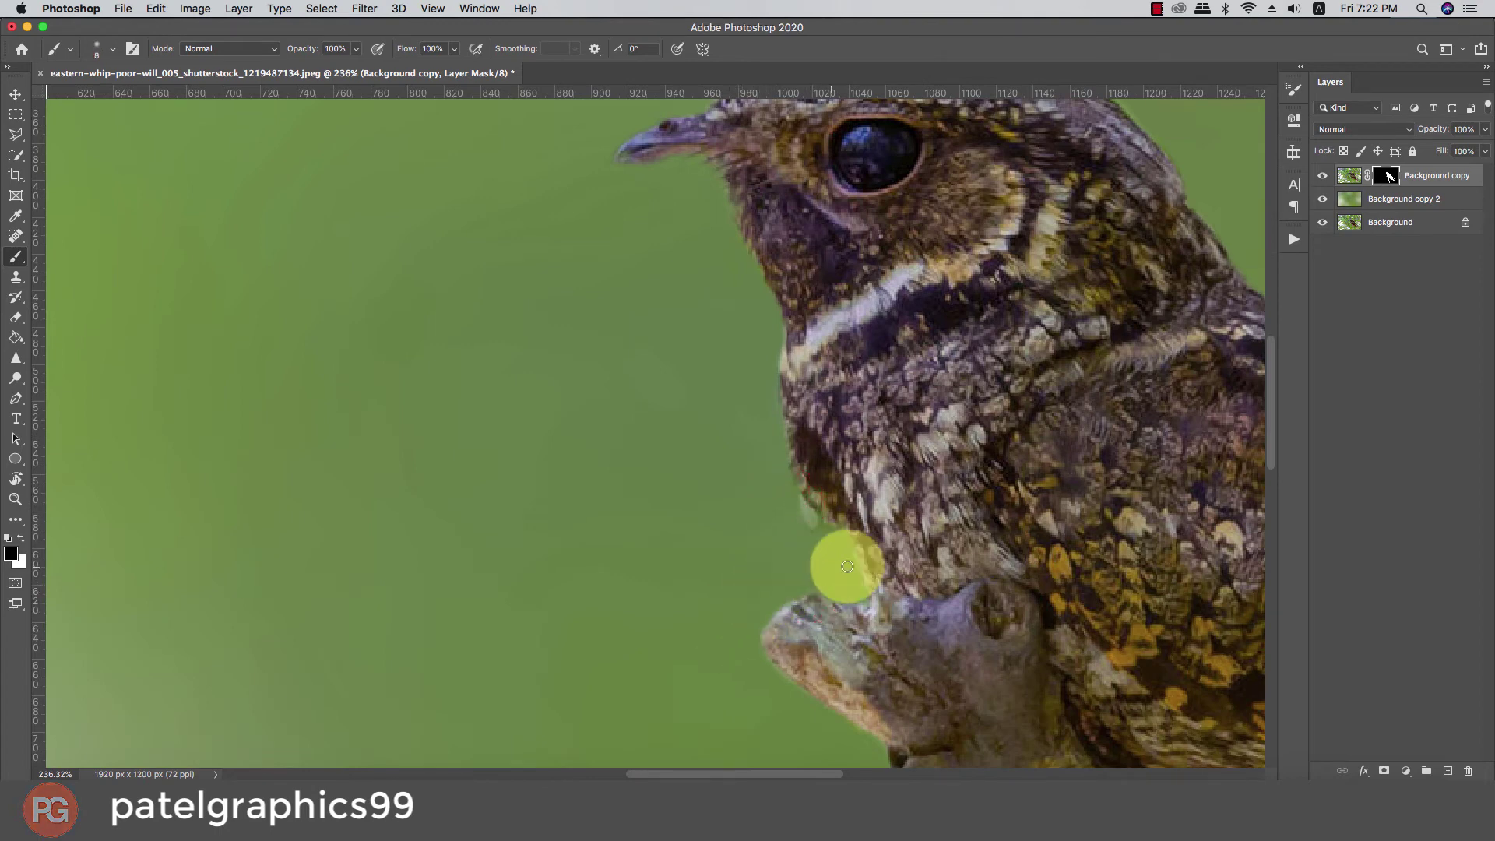
left_click_drag(828, 594, 858, 602)
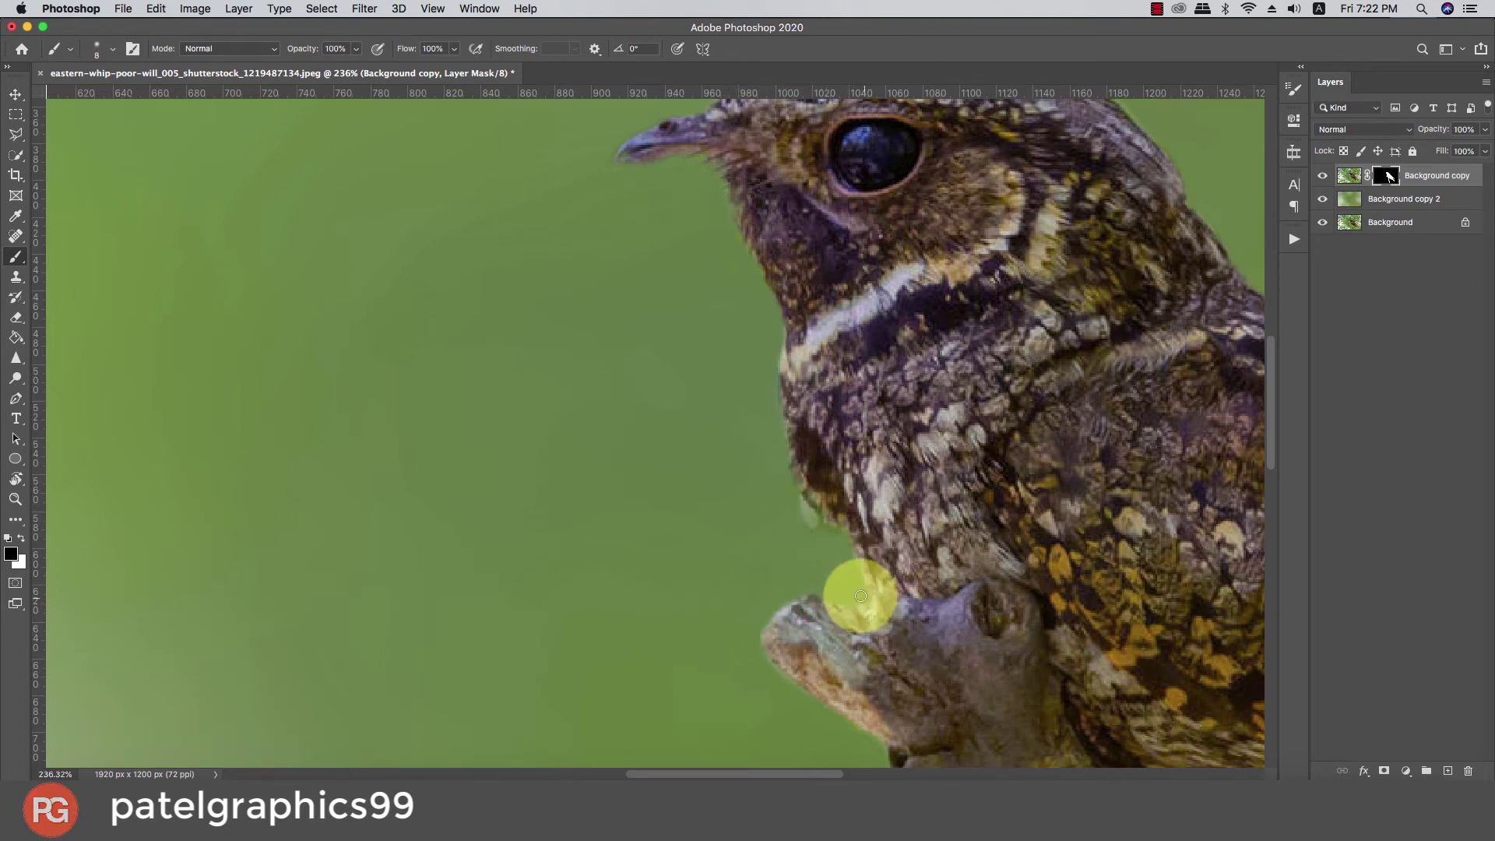
scroll(835, 561, "down", 6)
left_click(753, 411)
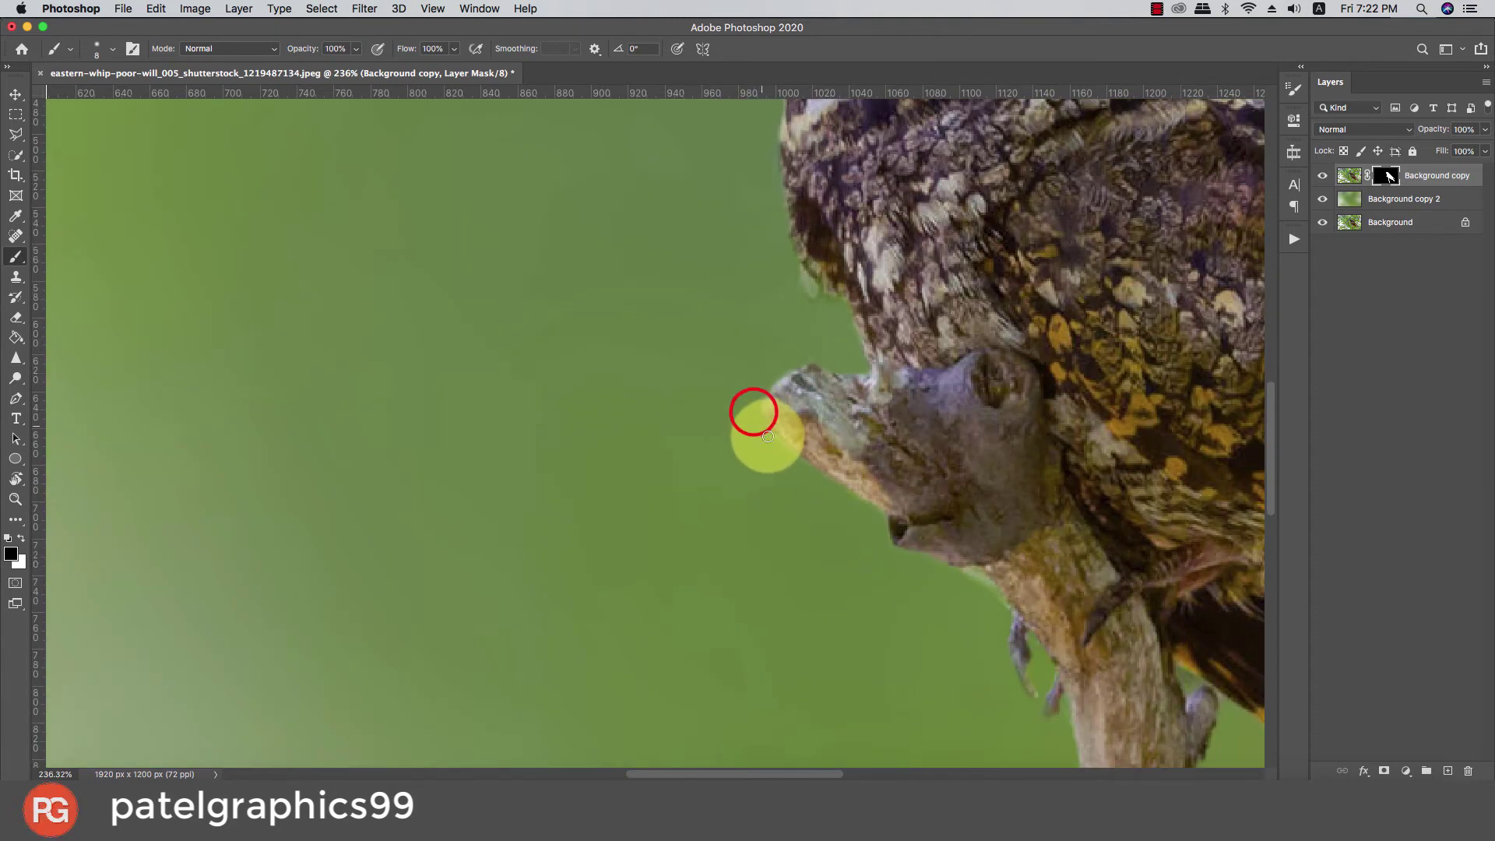
mouse_move(765, 438)
left_mouse_down()
mouse_move(882, 522)
mouse_move(779, 444)
left_mouse_up()
mouse_move(891, 527)
left_mouse_down()
mouse_move(888, 548)
mouse_move(972, 573)
mouse_move(1008, 609)
mouse_move(999, 596)
left_mouse_up()
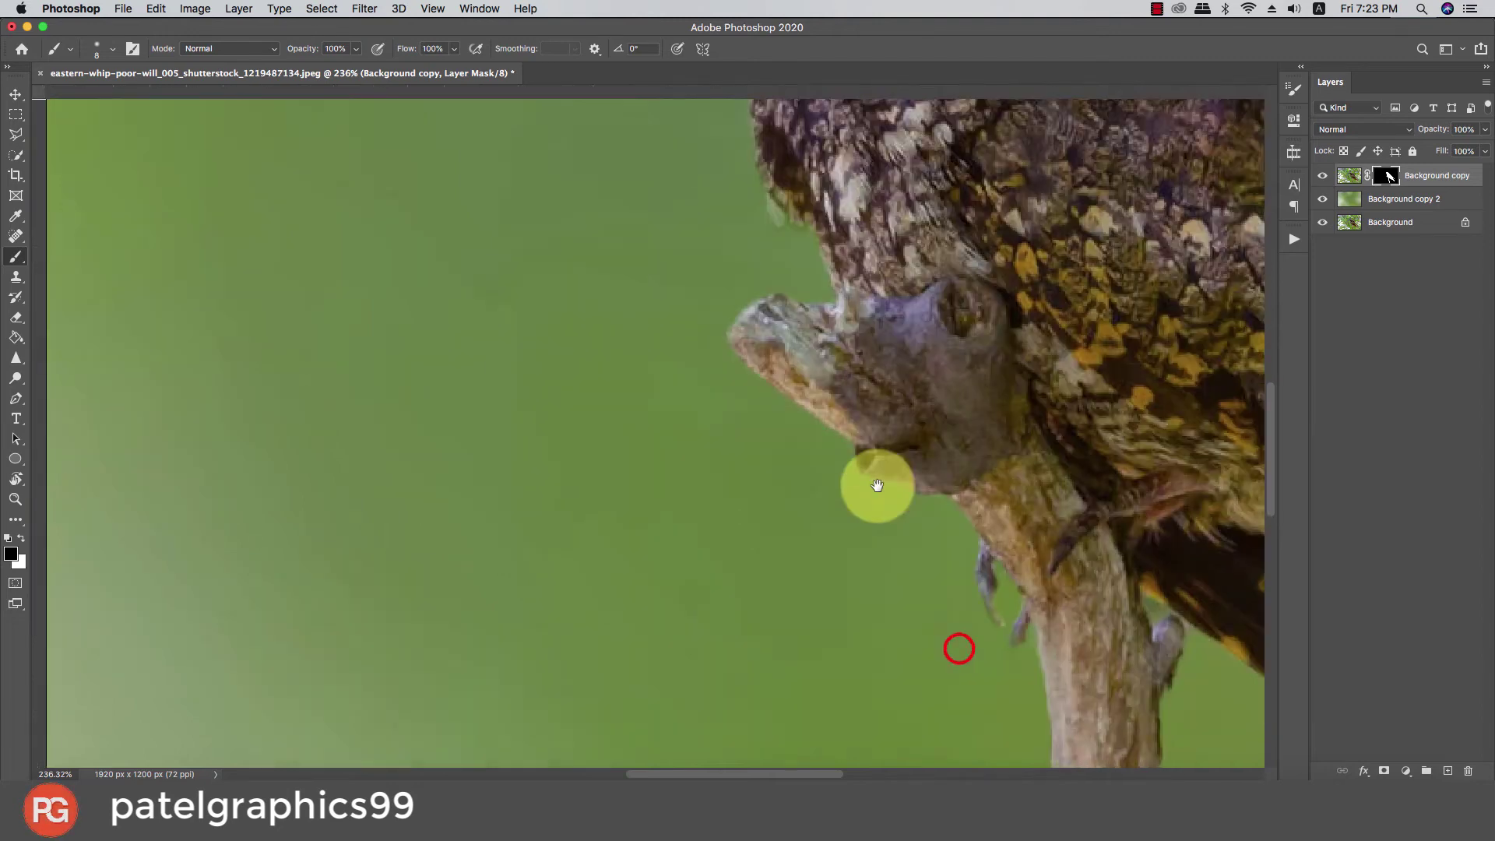
Step: Paint the mask to reveal the purple claw and the branch's left edge further down
scroll(875, 484, "down", 5)
scroll(874, 483, "right", 3)
left_click(859, 306)
left_click_drag(859, 306, 867, 384)
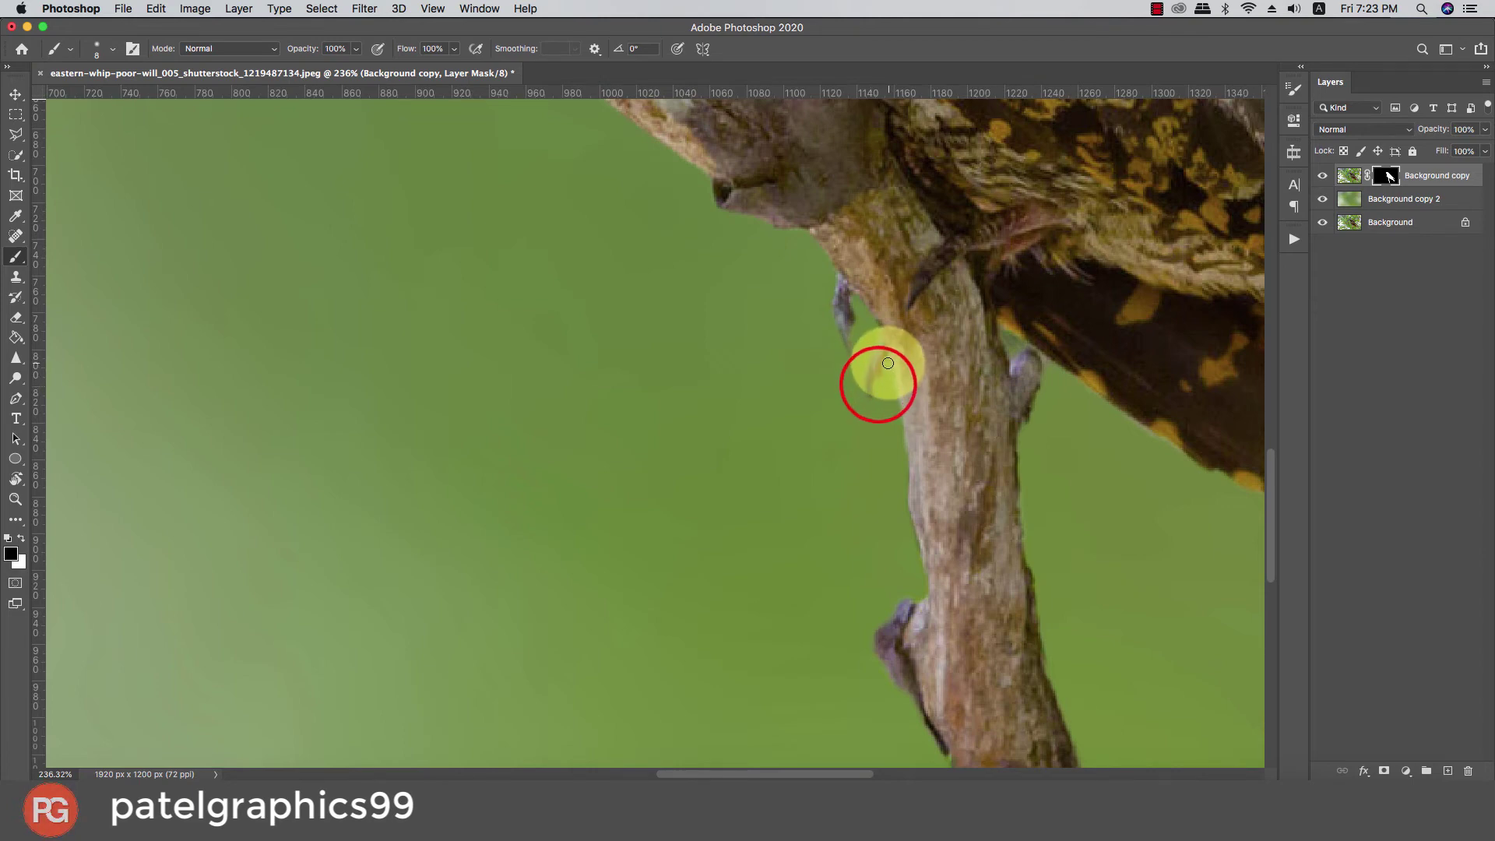
left_click_drag(879, 385, 886, 360)
left_click_drag(900, 425, 905, 477)
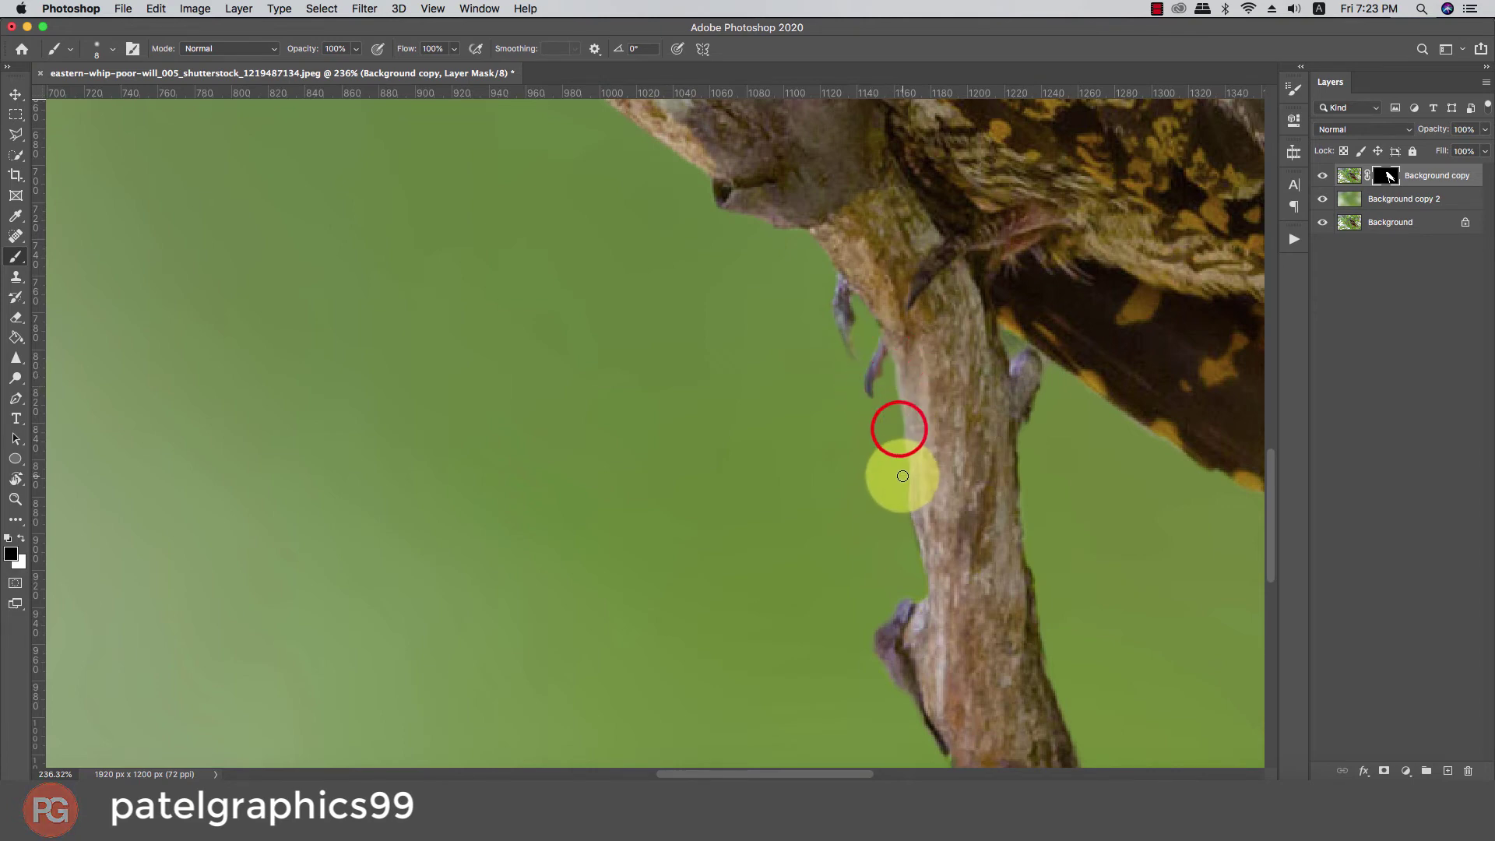
left_click(904, 510)
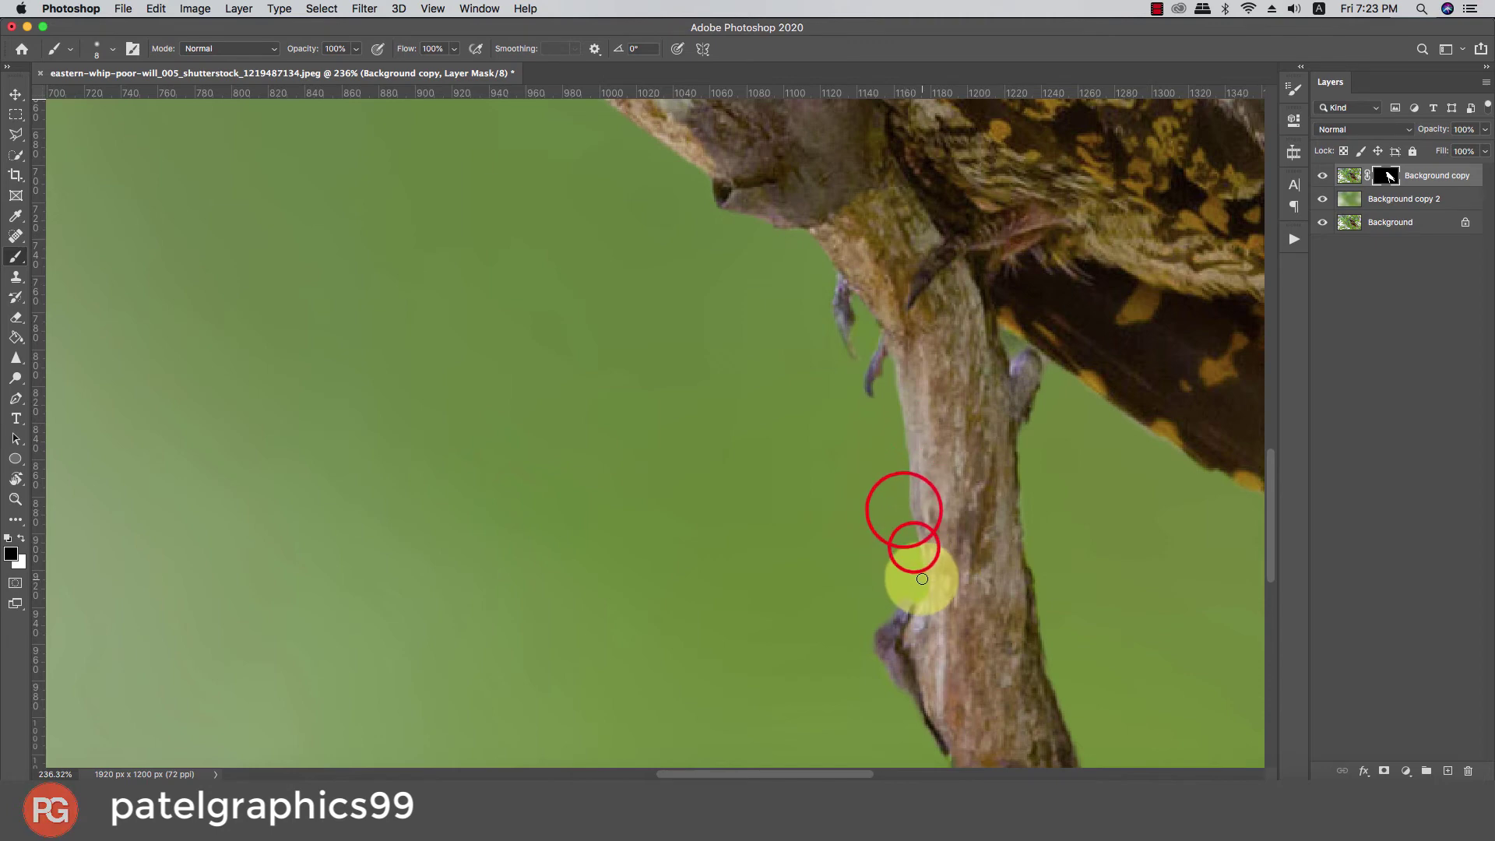
left_click_drag(903, 512, 912, 597)
Step: Reveal the claw on the lower branch on the mask, panning to the branch bottom
scroll(879, 597, "down", 5)
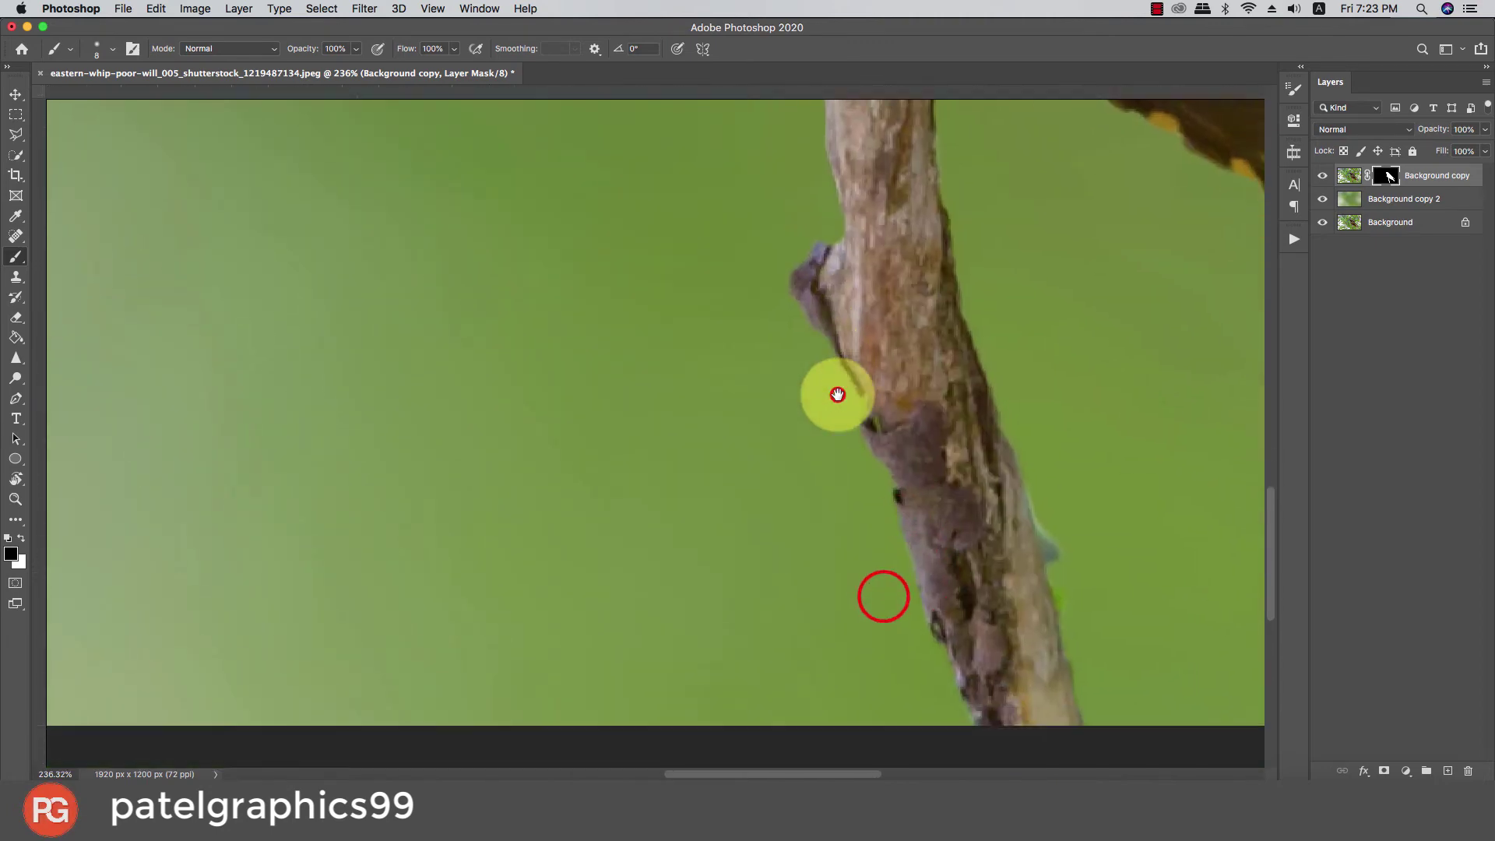
left_click(836, 394)
left_click_drag(810, 265, 854, 402)
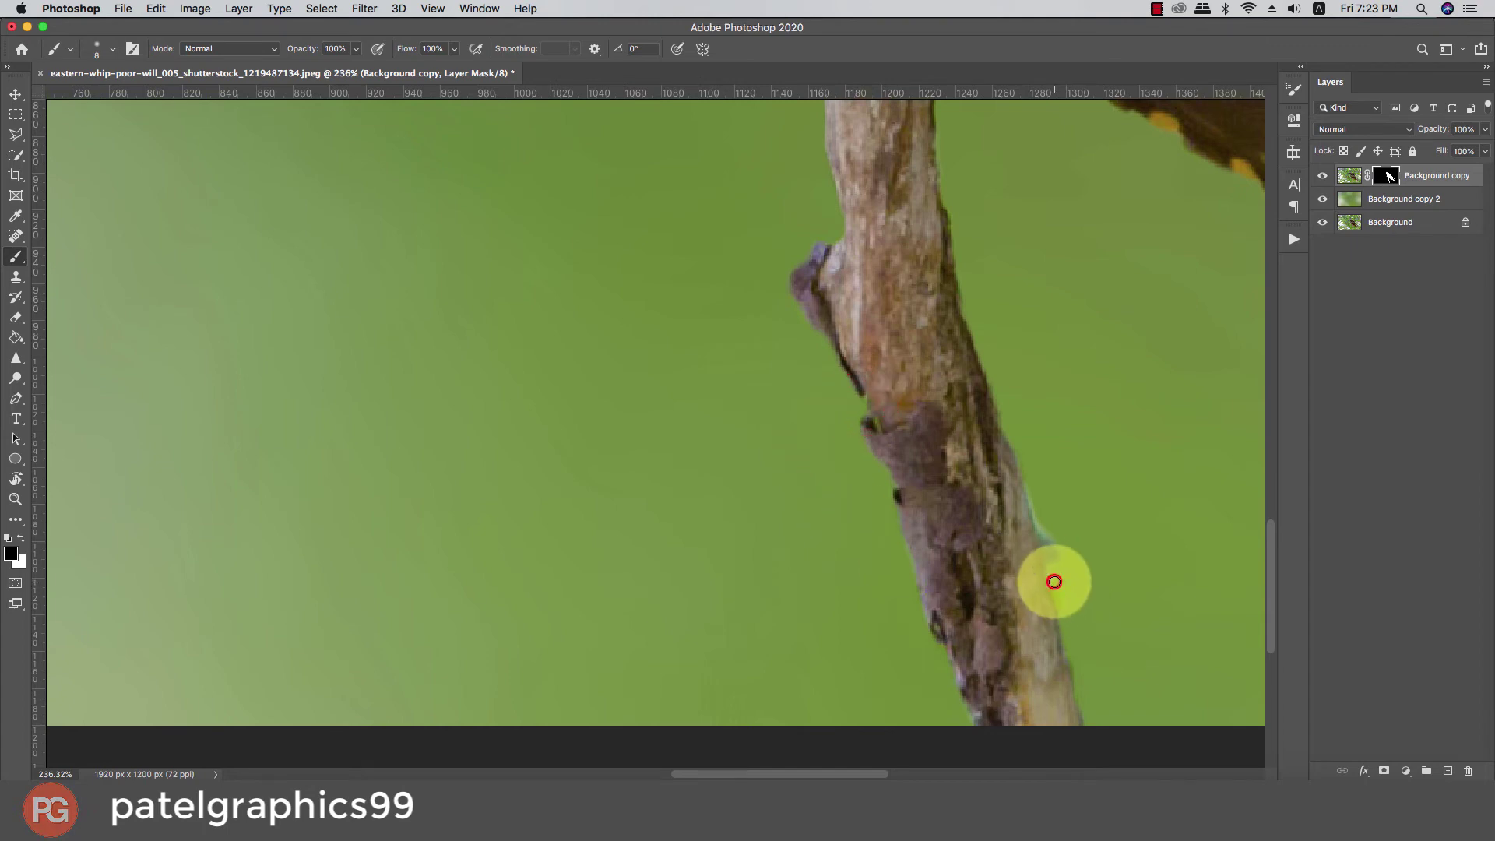
left_click_drag(1078, 704, 994, 389)
key("ctrl+r")
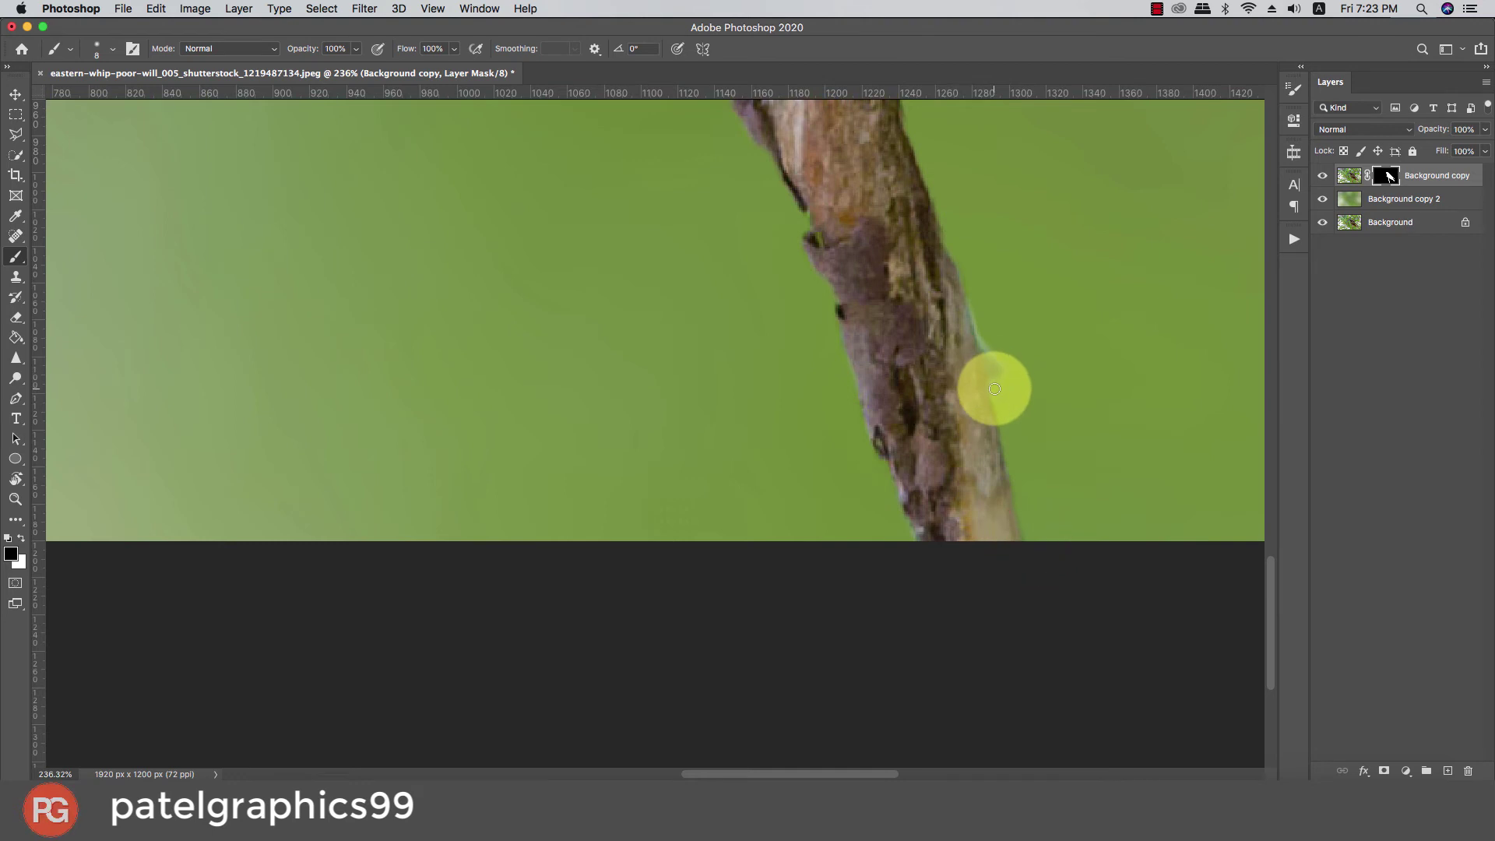
key("ctrl+r")
left_click_drag(980, 332, 971, 493)
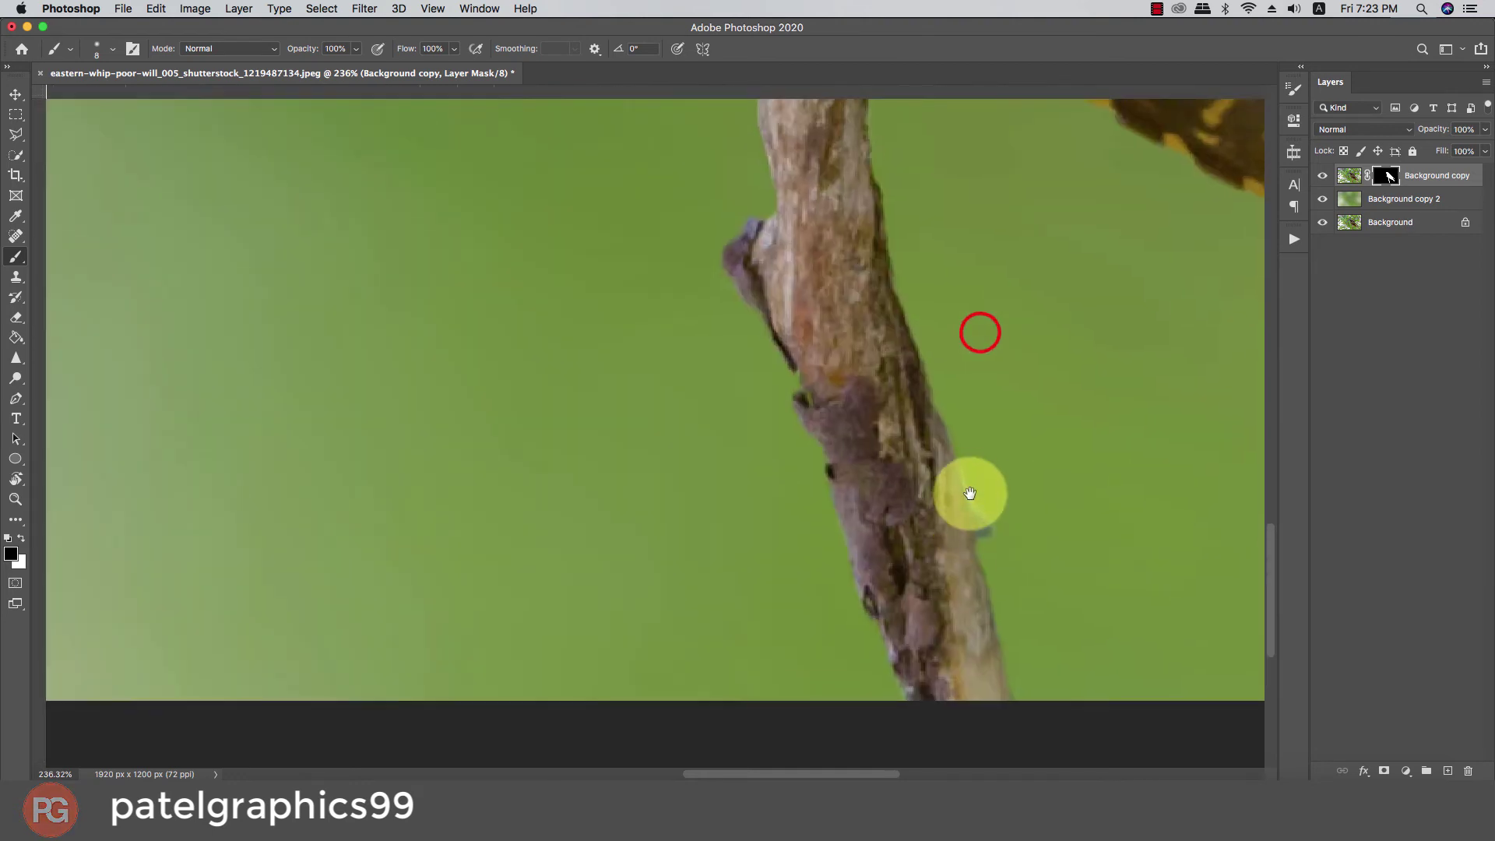
key("ctrl+r")
Step: Paint the mask up along the branch's right edge to the upper branch
left_click_drag(962, 438, 940, 403)
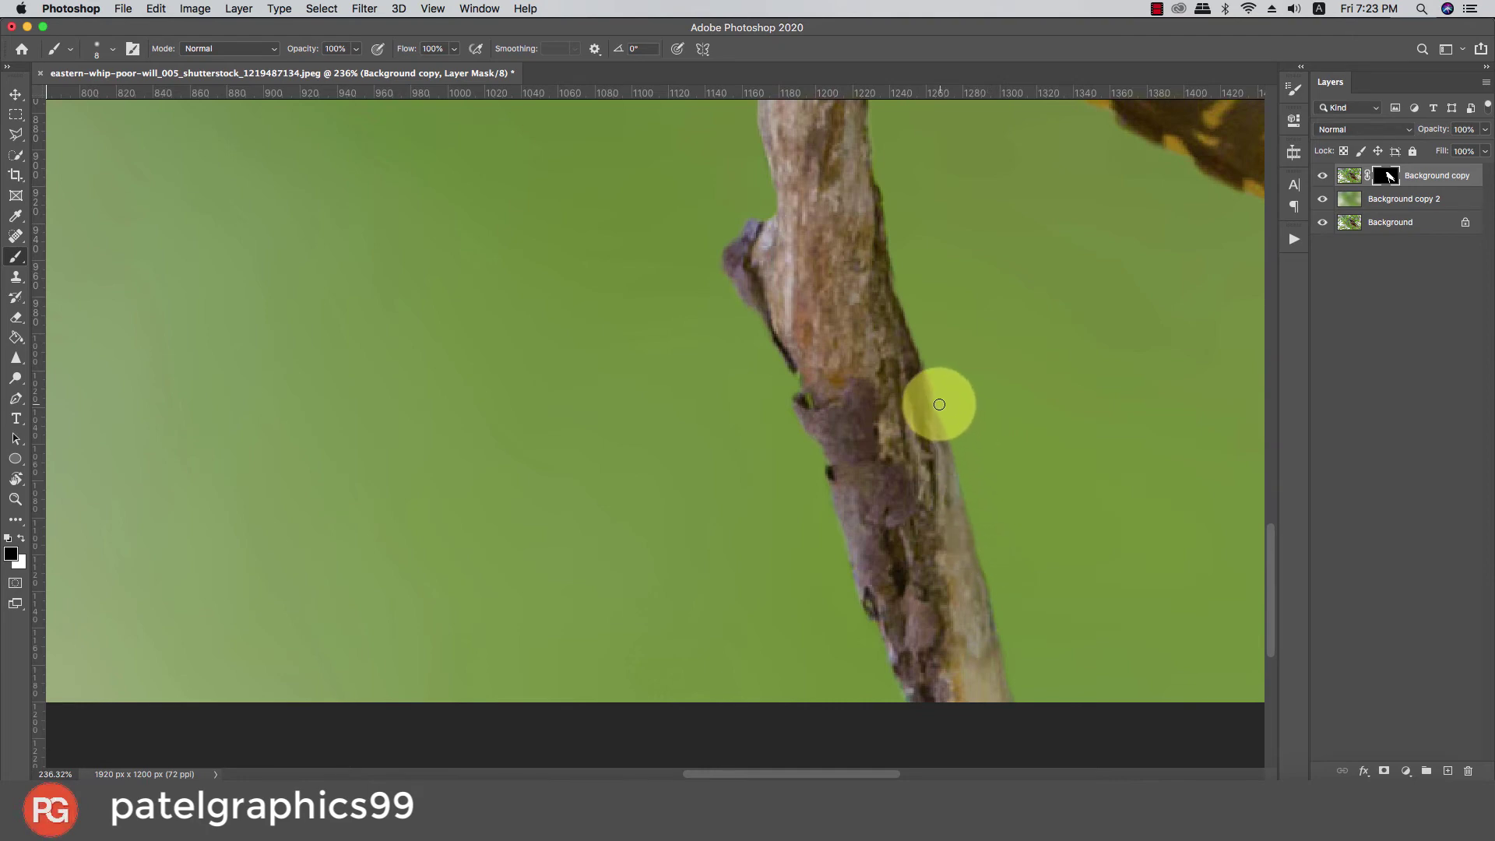
left_click_drag(939, 404, 906, 304)
left_click(899, 287)
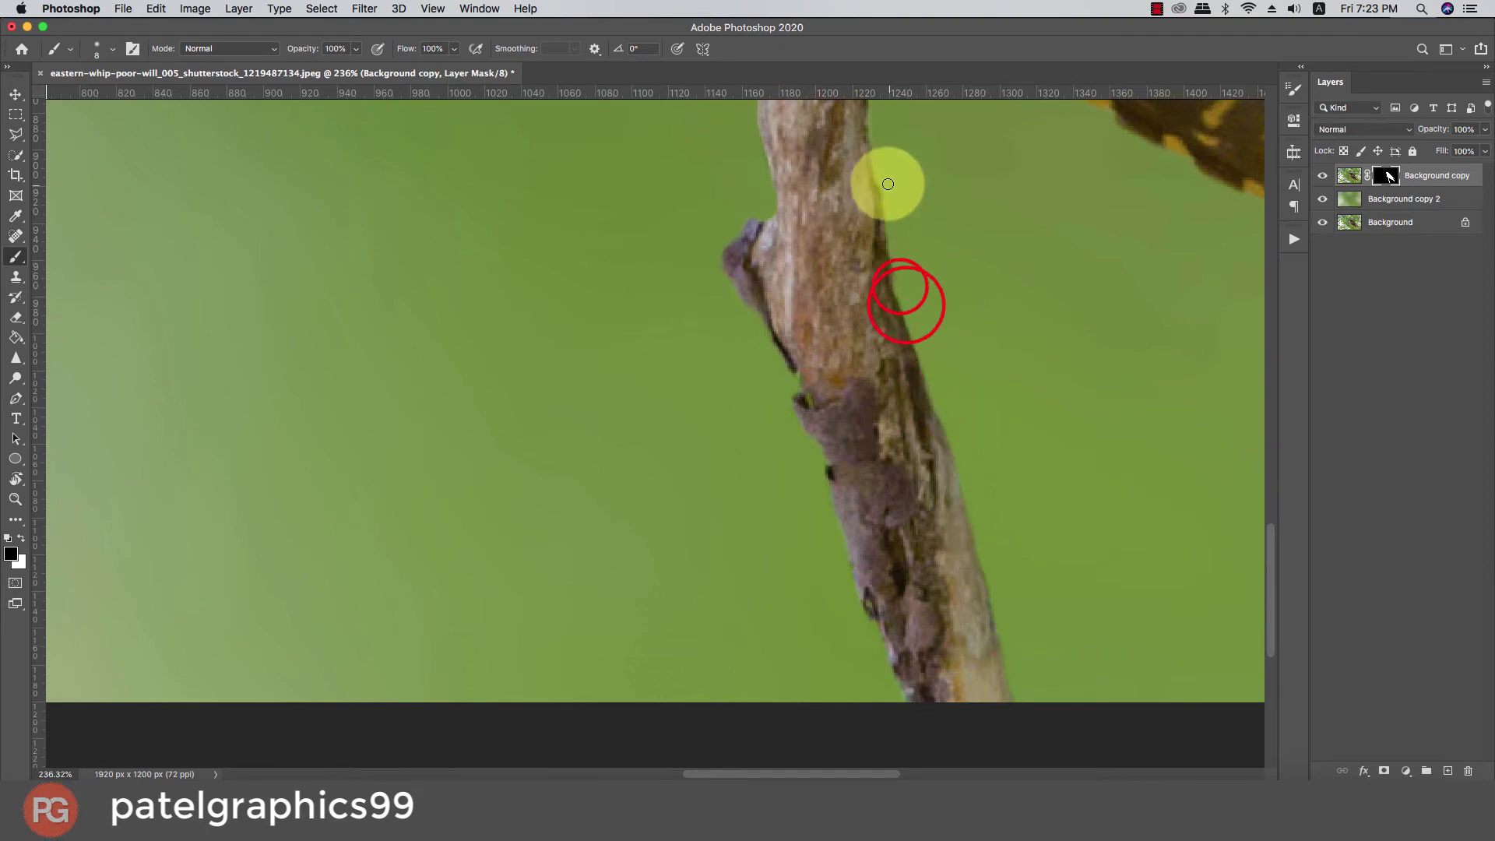
left_click(887, 176)
scroll(925, 357, "up", 3)
scroll(909, 250, "up", 3)
left_click(915, 259)
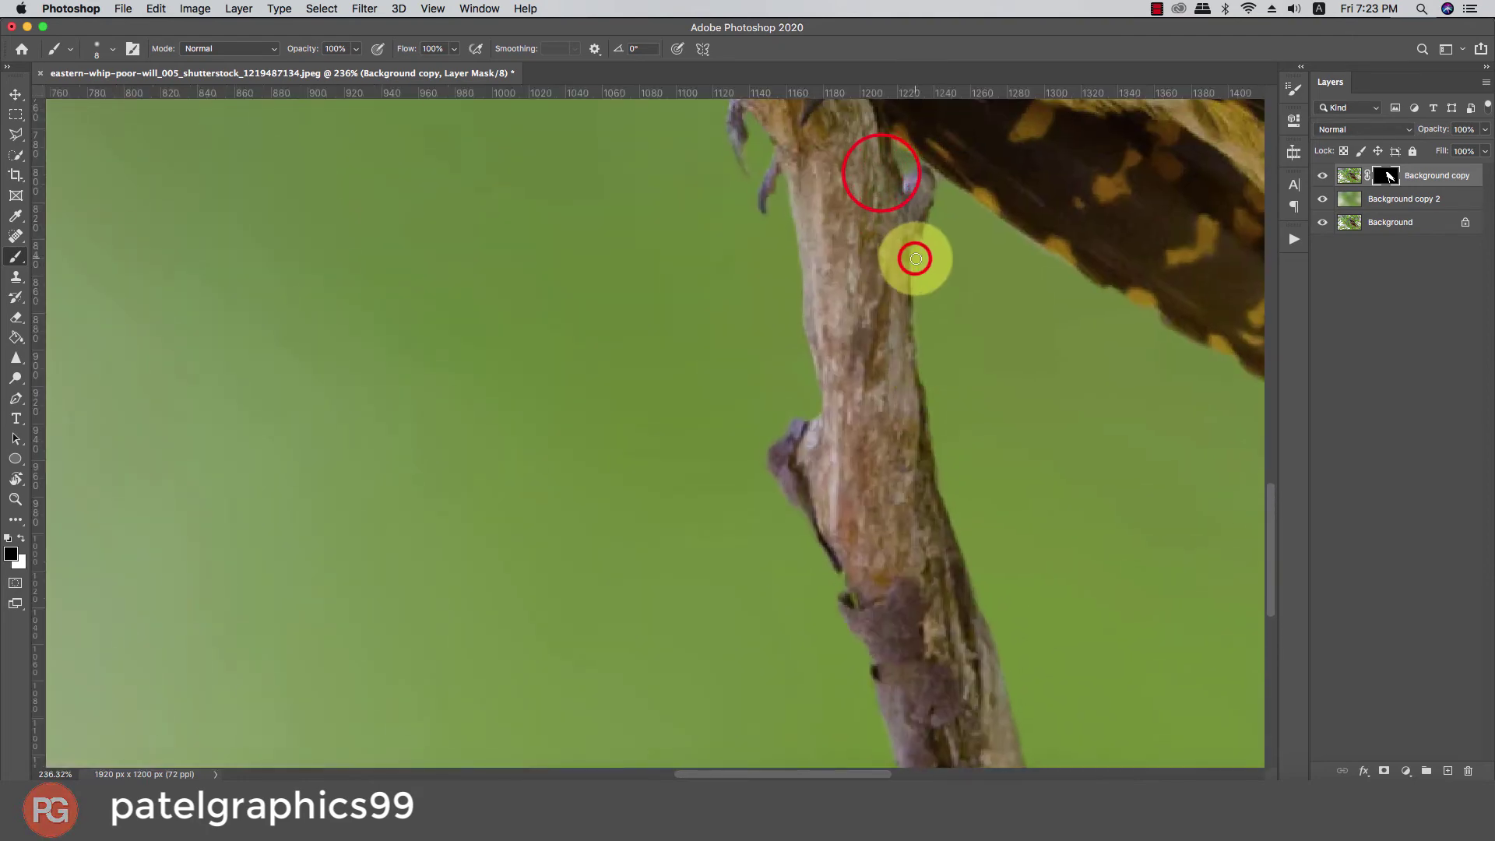
scroll(903, 296, "up", 5)
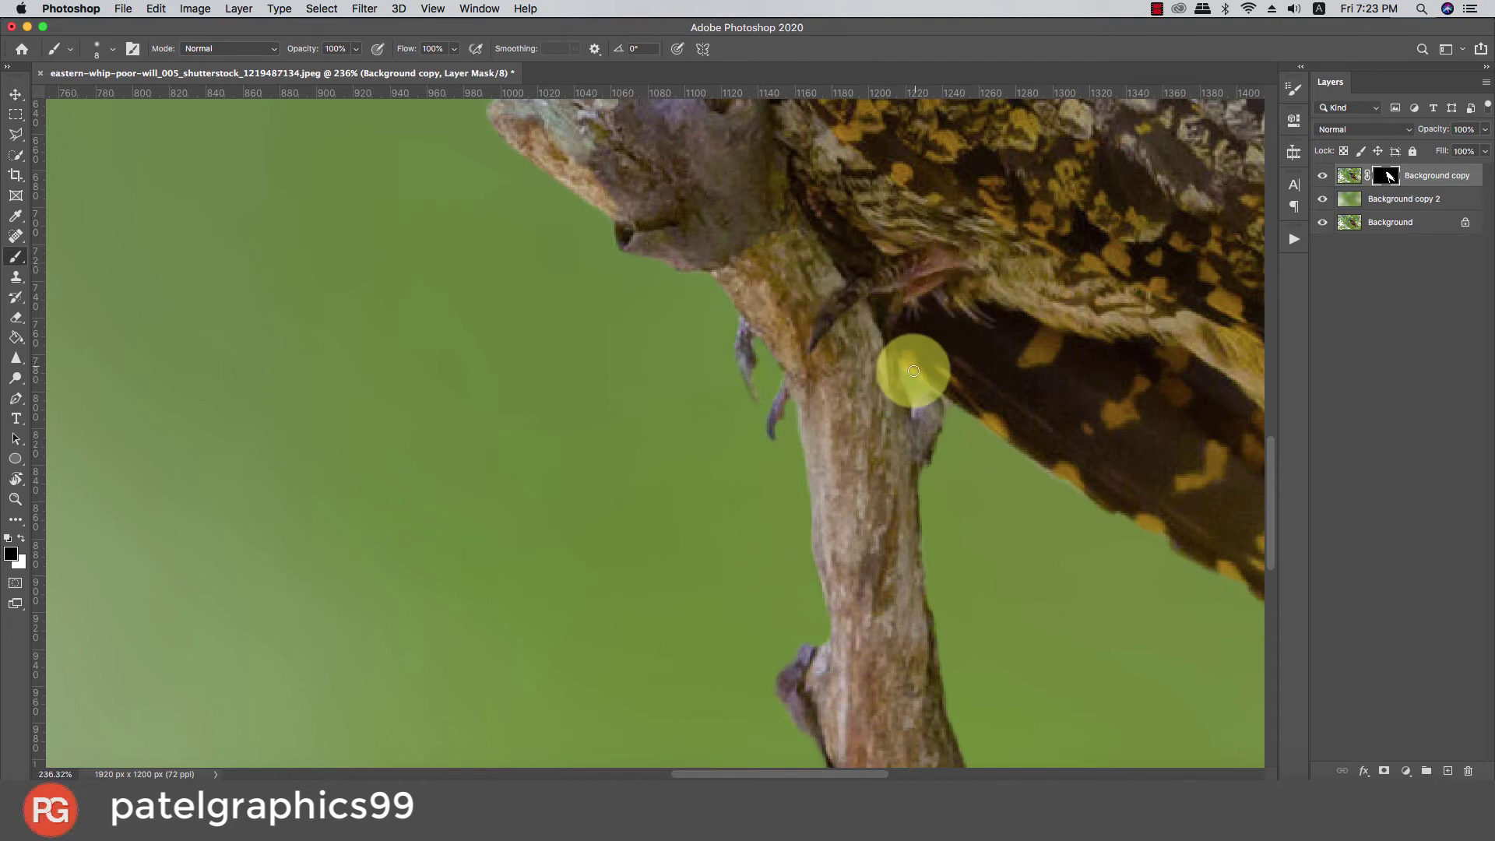
Step: Reveal the toe under the wing on the mask with a slightly larger brush
left_click(908, 381)
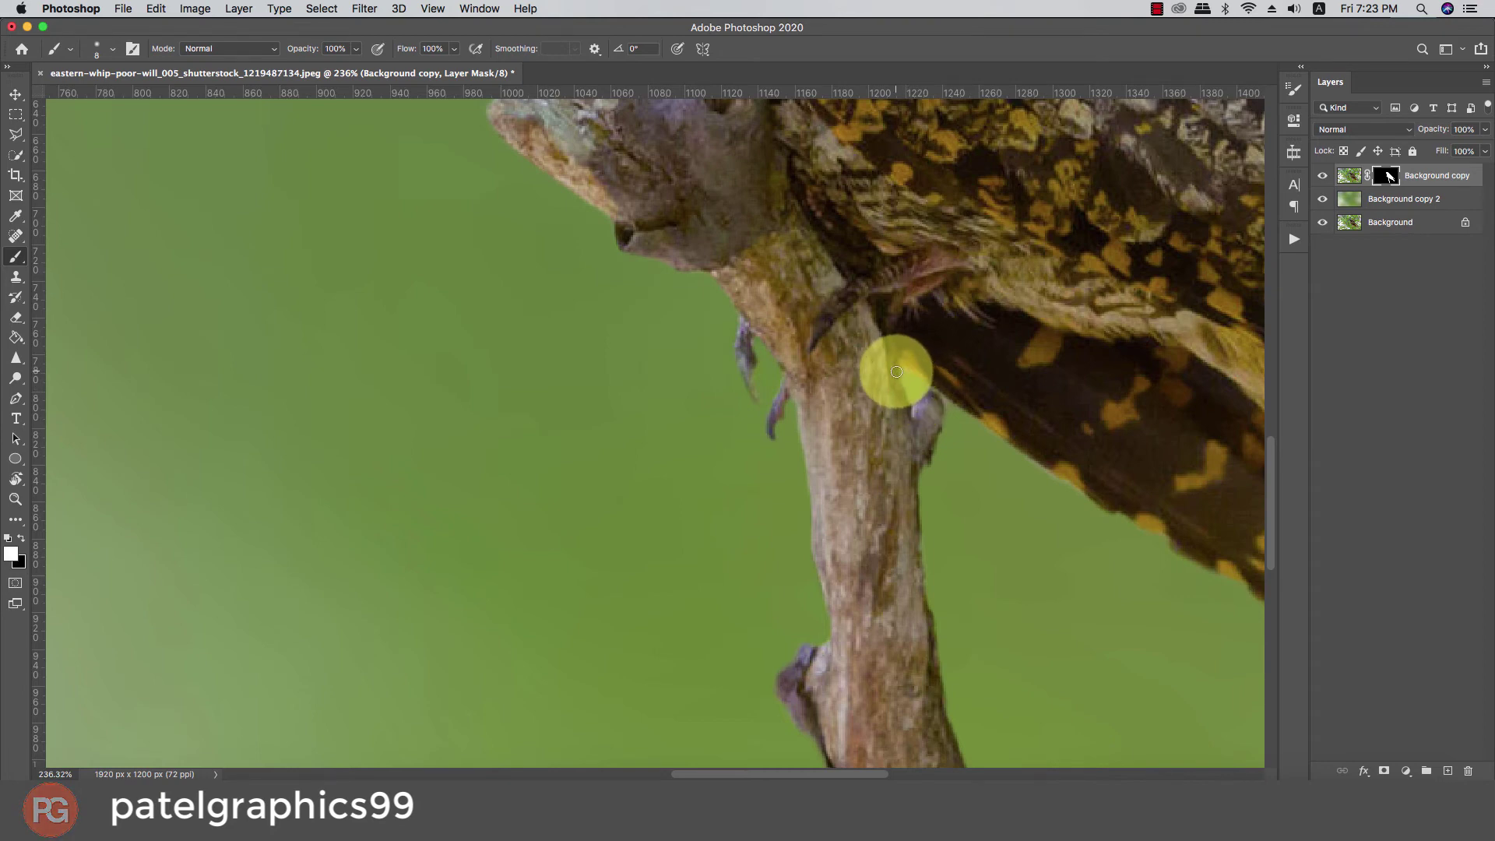
left_click_drag(896, 372, 936, 419)
key("x")
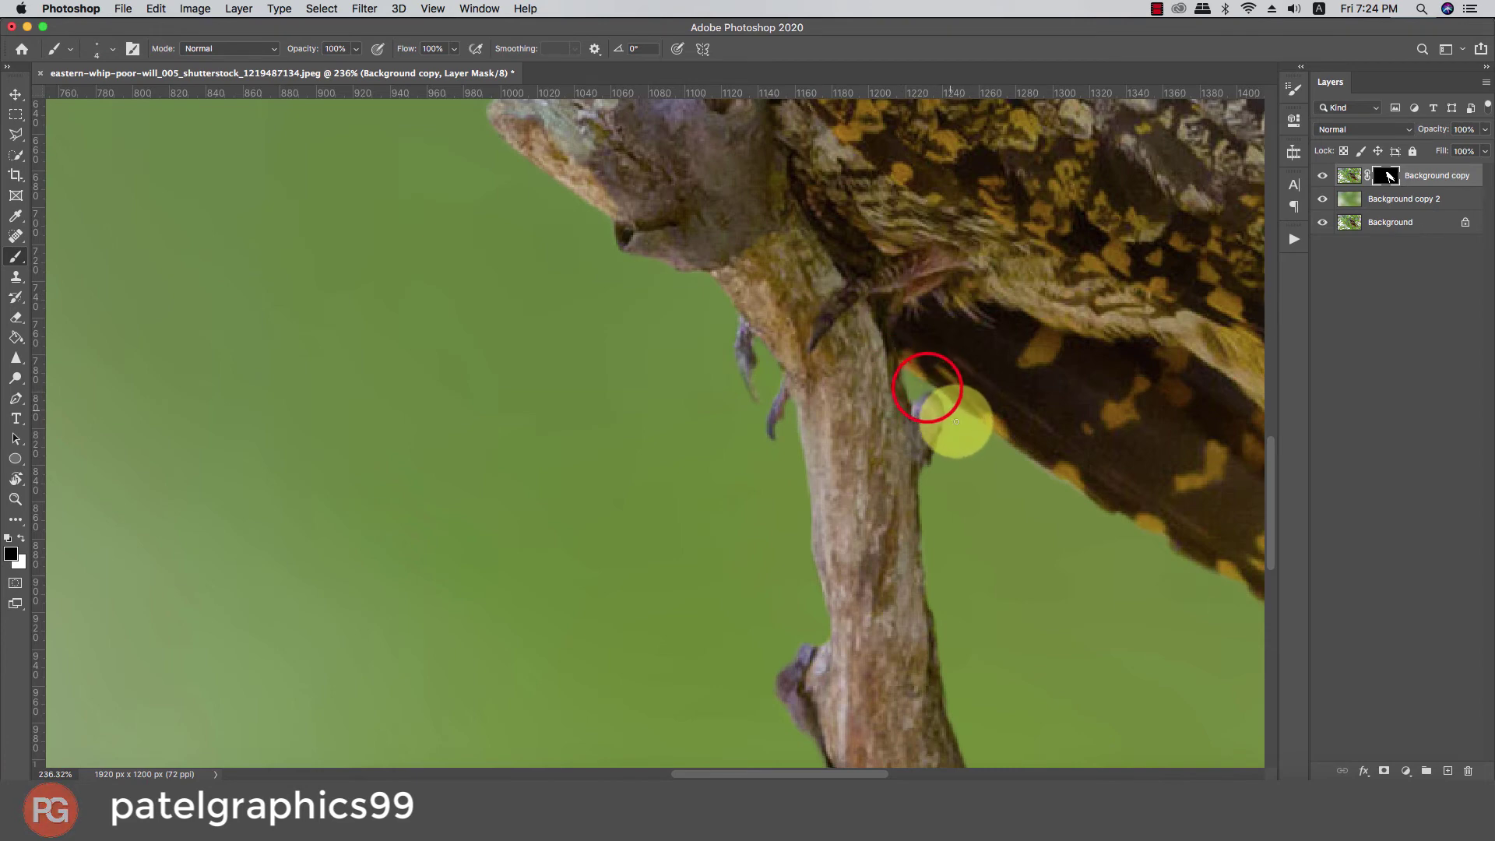
key("bracketright")
key("bracketright")
left_click_drag(954, 412, 1062, 488)
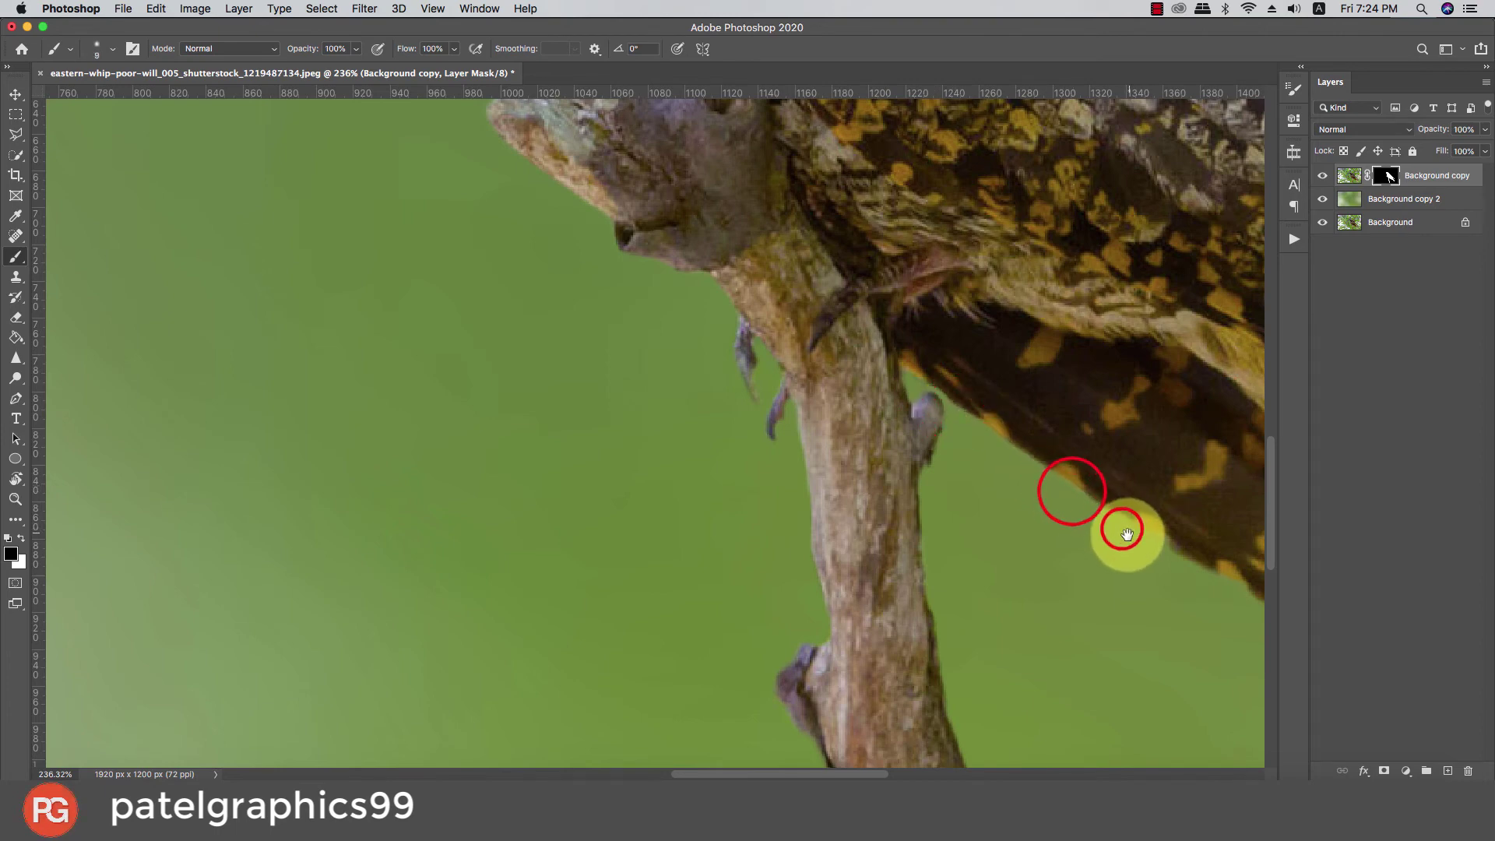
Step: Paint the mask along the wing's lower edge out to the tail feather tip
left_click_drag(1120, 529, 743, 268)
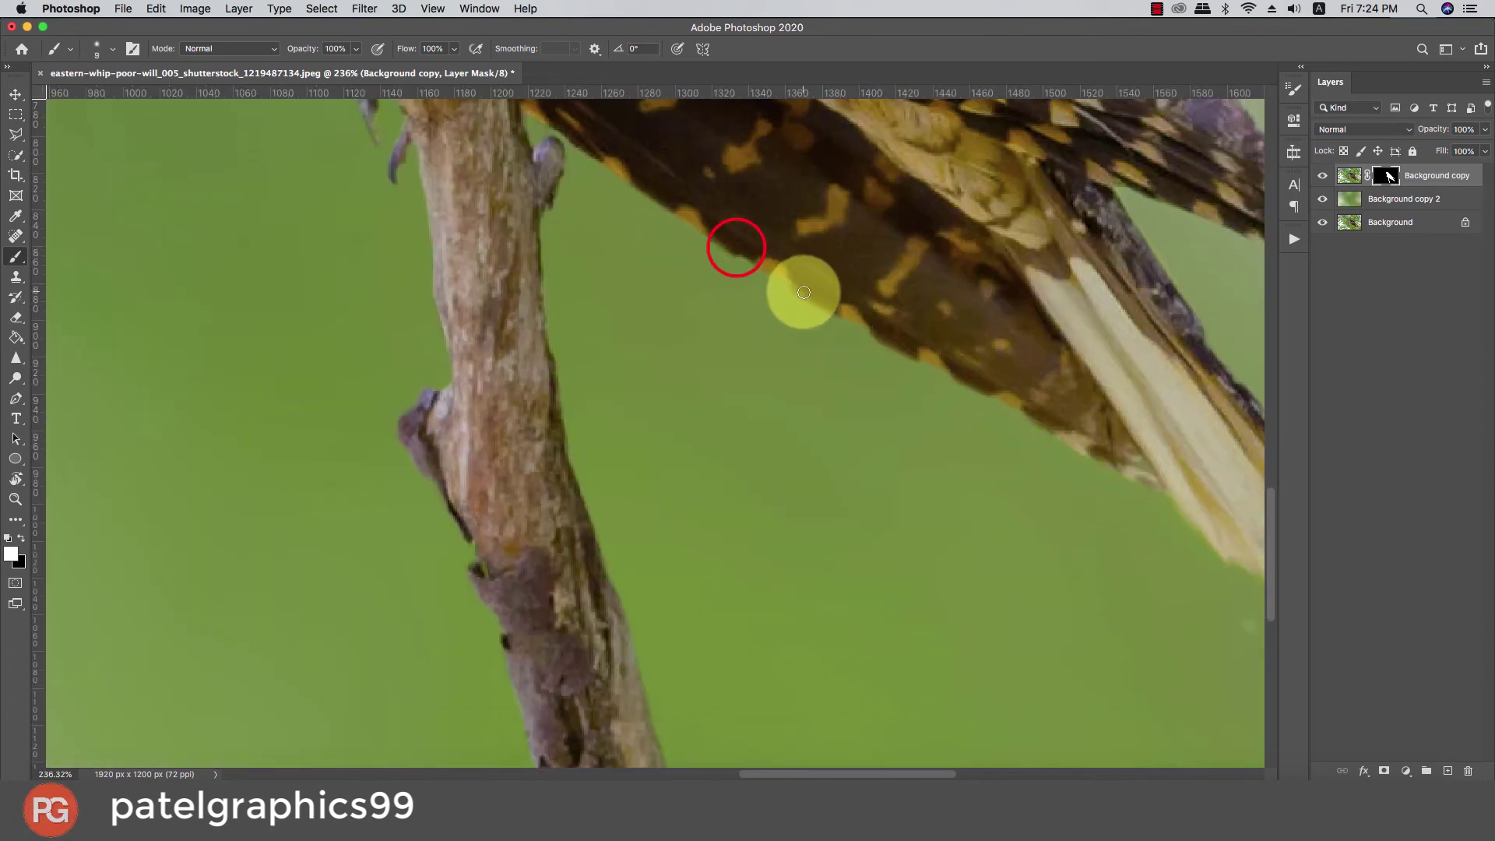
left_click(805, 294)
left_click(888, 340)
left_click(968, 374)
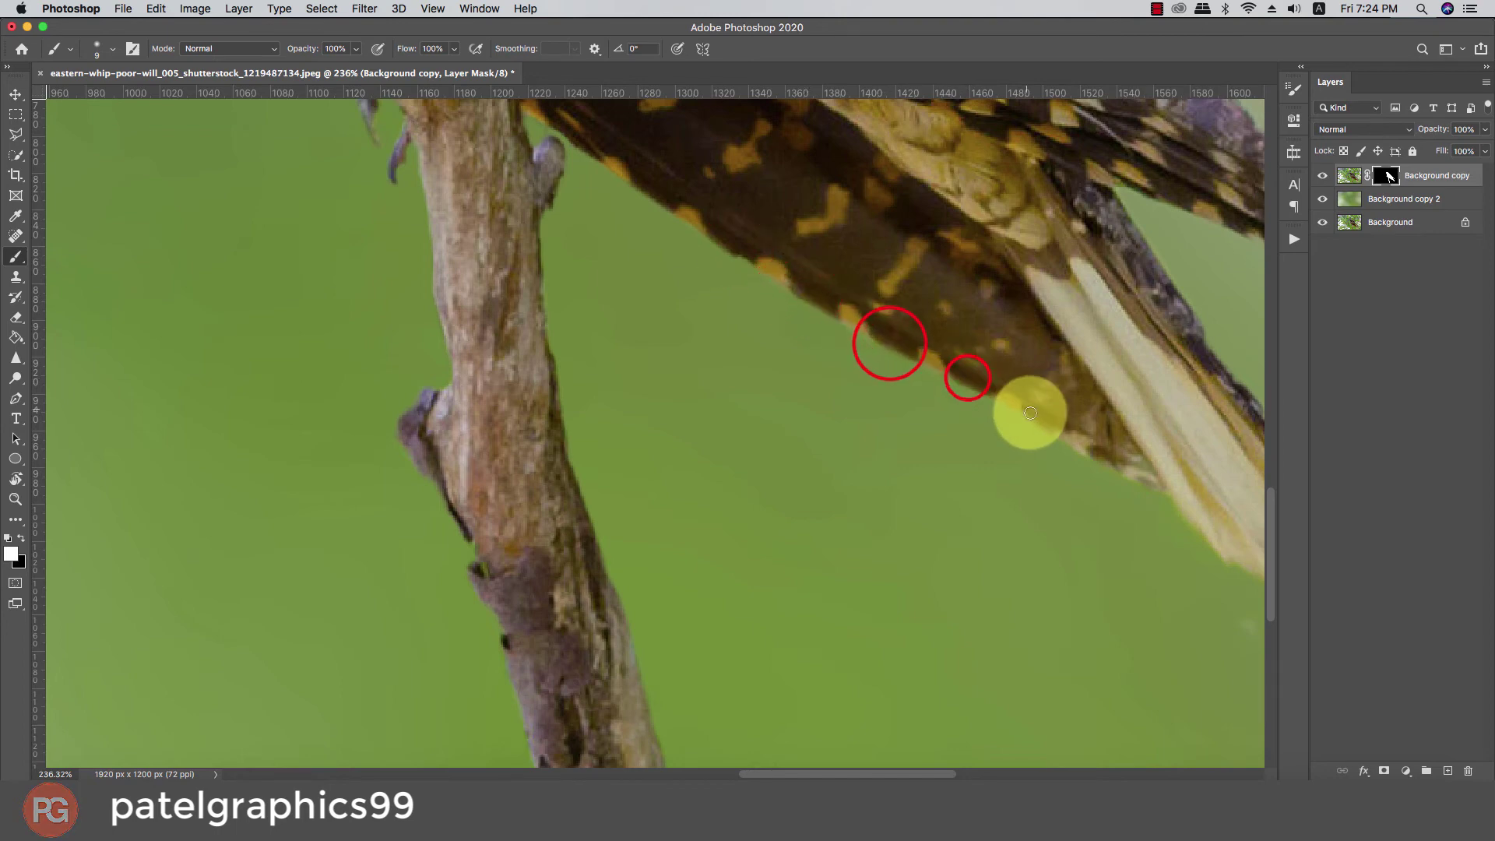
left_click(1055, 433)
left_click(1119, 456)
left_click_drag(1139, 467, 853, 307)
key("x")
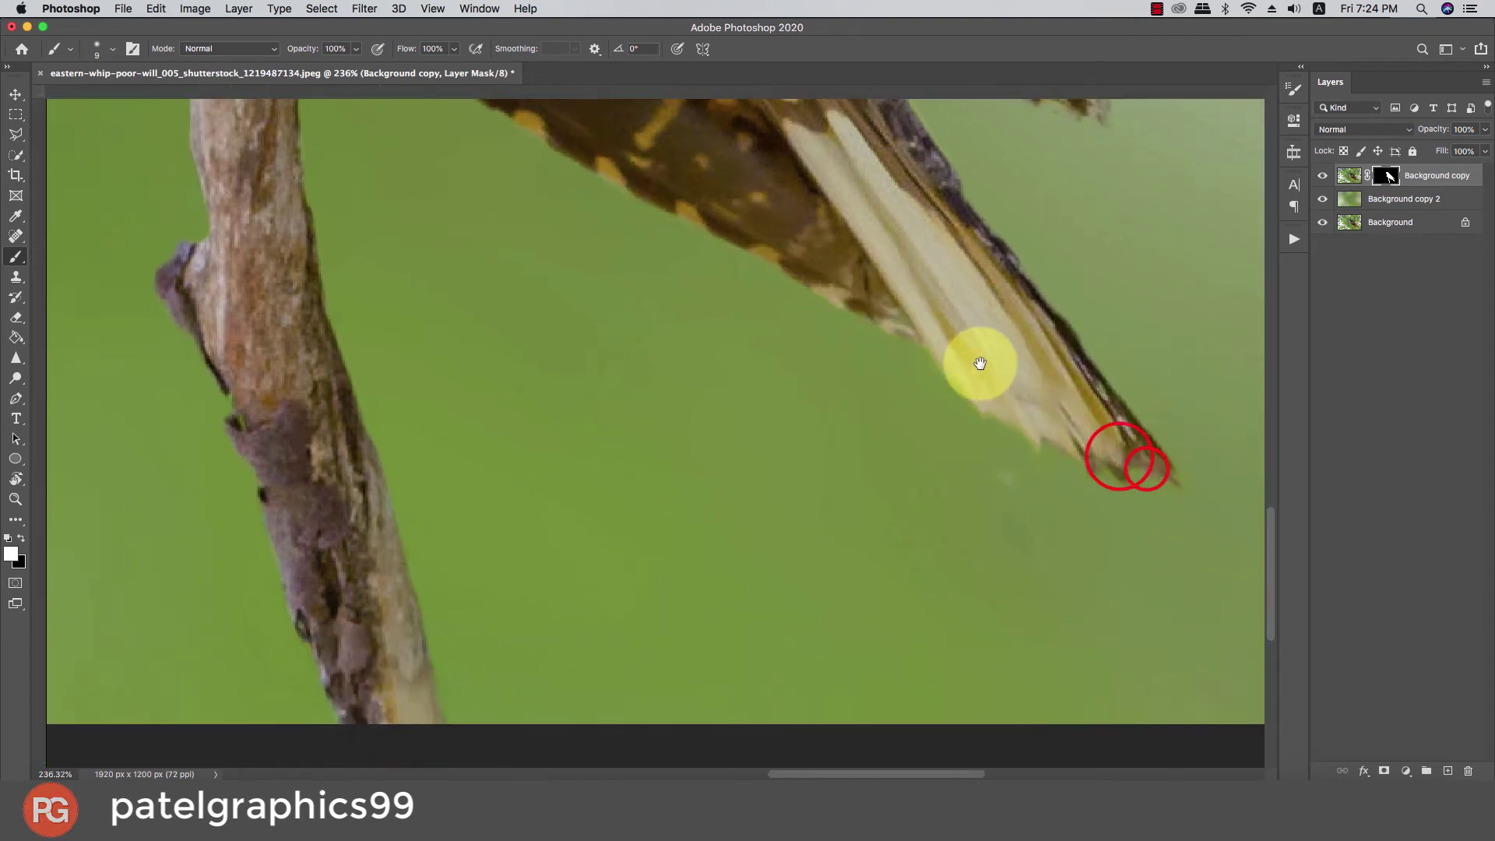
left_click(976, 362)
left_click(953, 441)
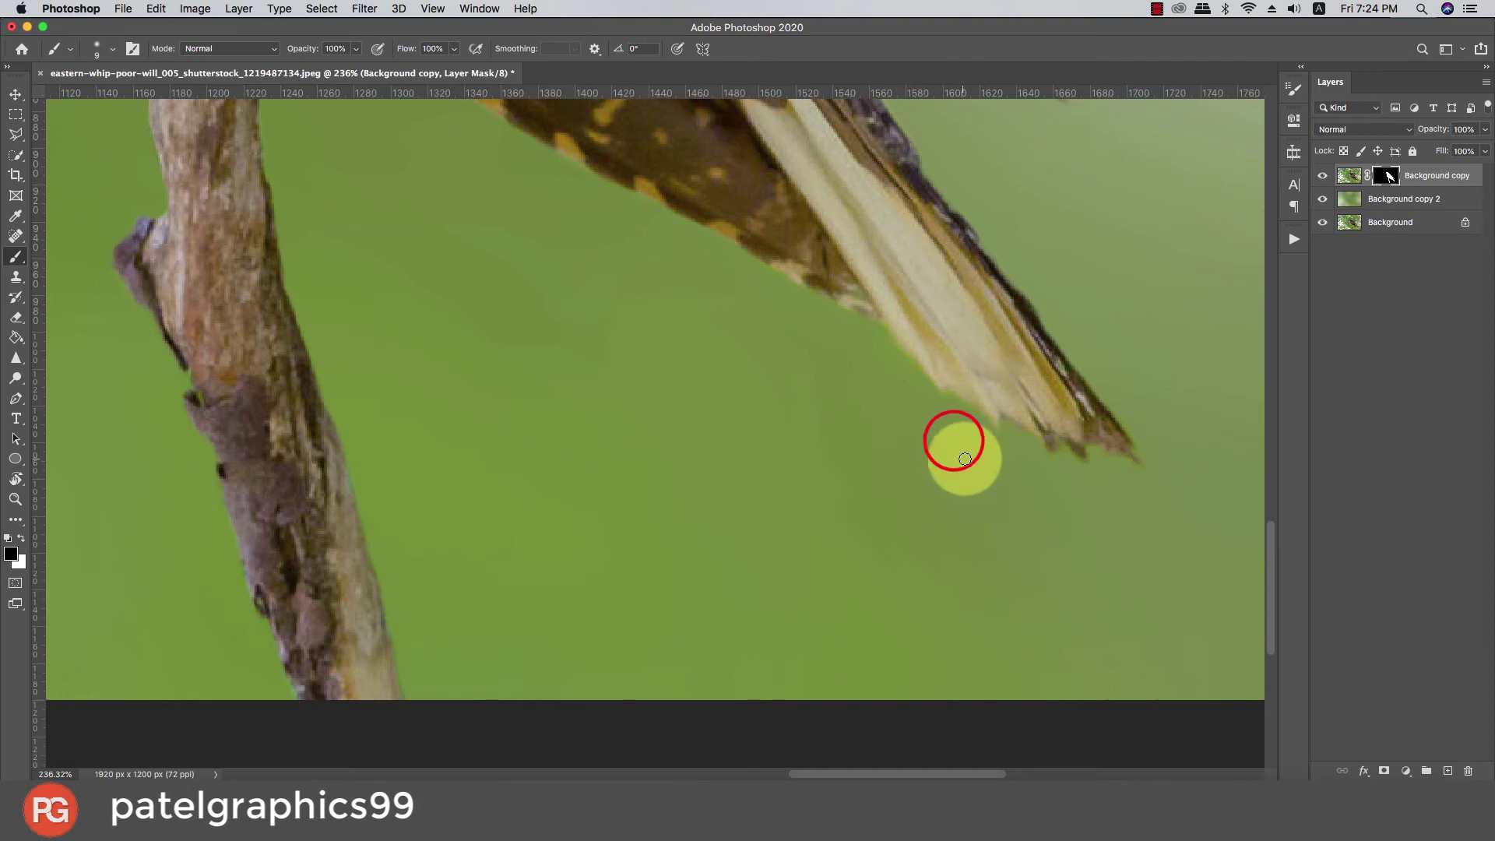
left_click(967, 456)
key("x")
Step: Undo a stroke, then extend the wingtip on the mask with a much larger brush
left_click_drag(999, 323, 938, 546)
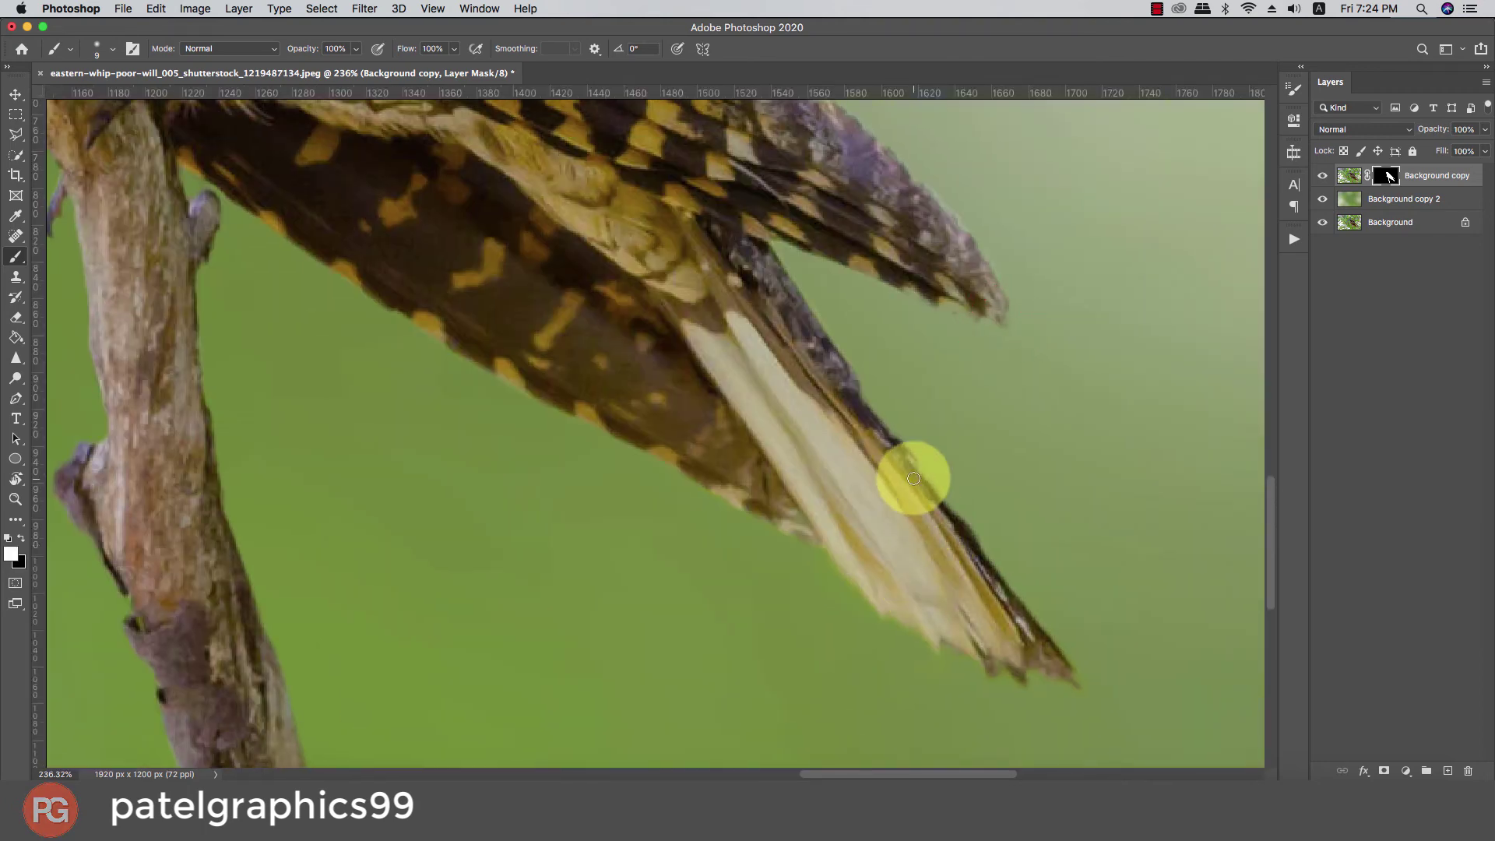
scroll(864, 471, "down", 3)
left_click_drag(762, 358, 770, 422)
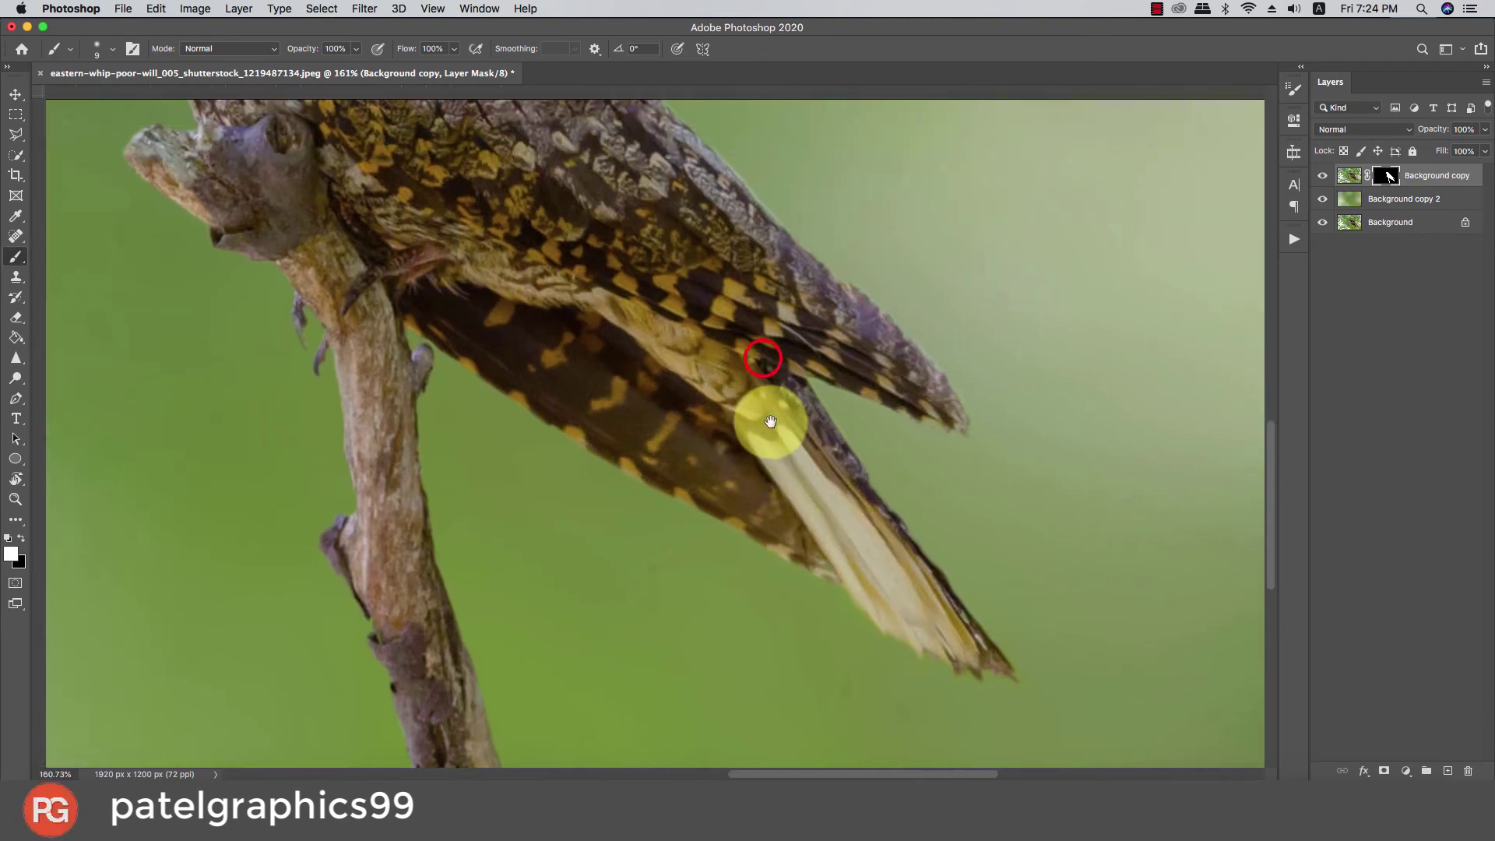
scroll(853, 316, "up", 1)
key("super+r")
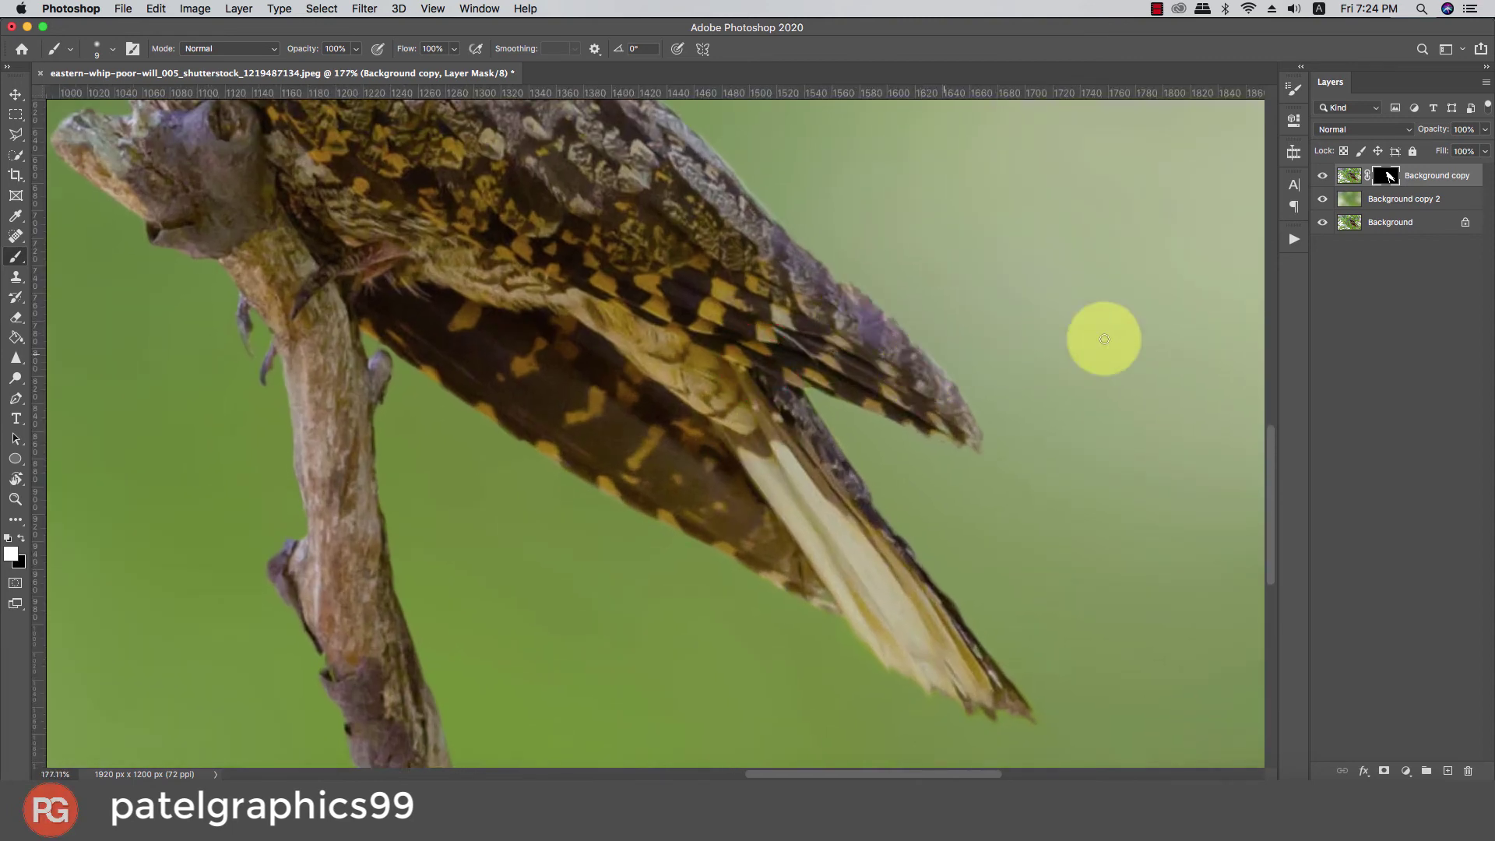
key("bracketright")
key("bracketright")
key("bracketright")
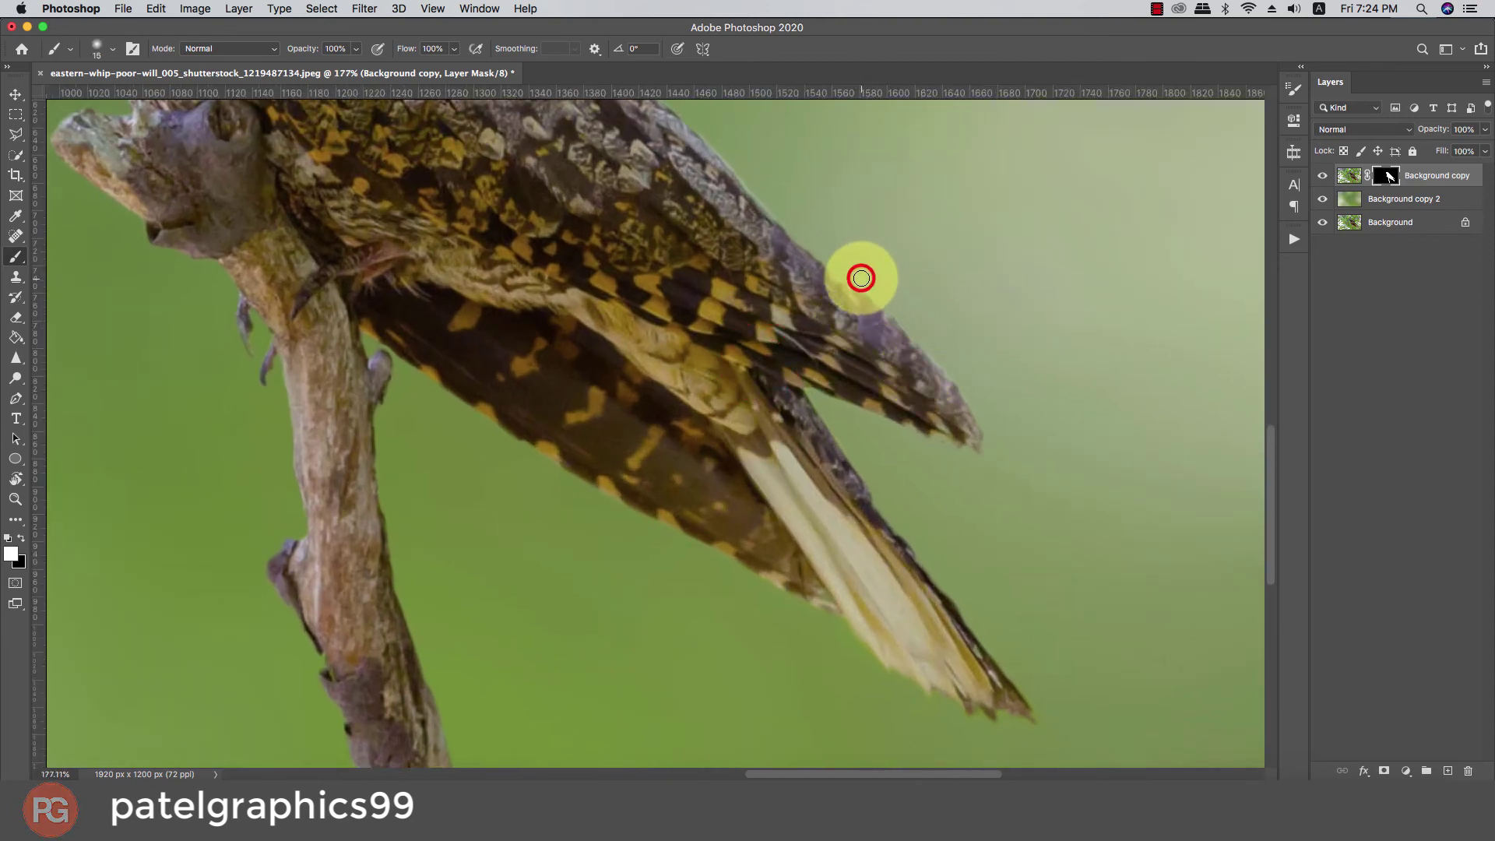
key("super+z")
key("x")
left_click(855, 280)
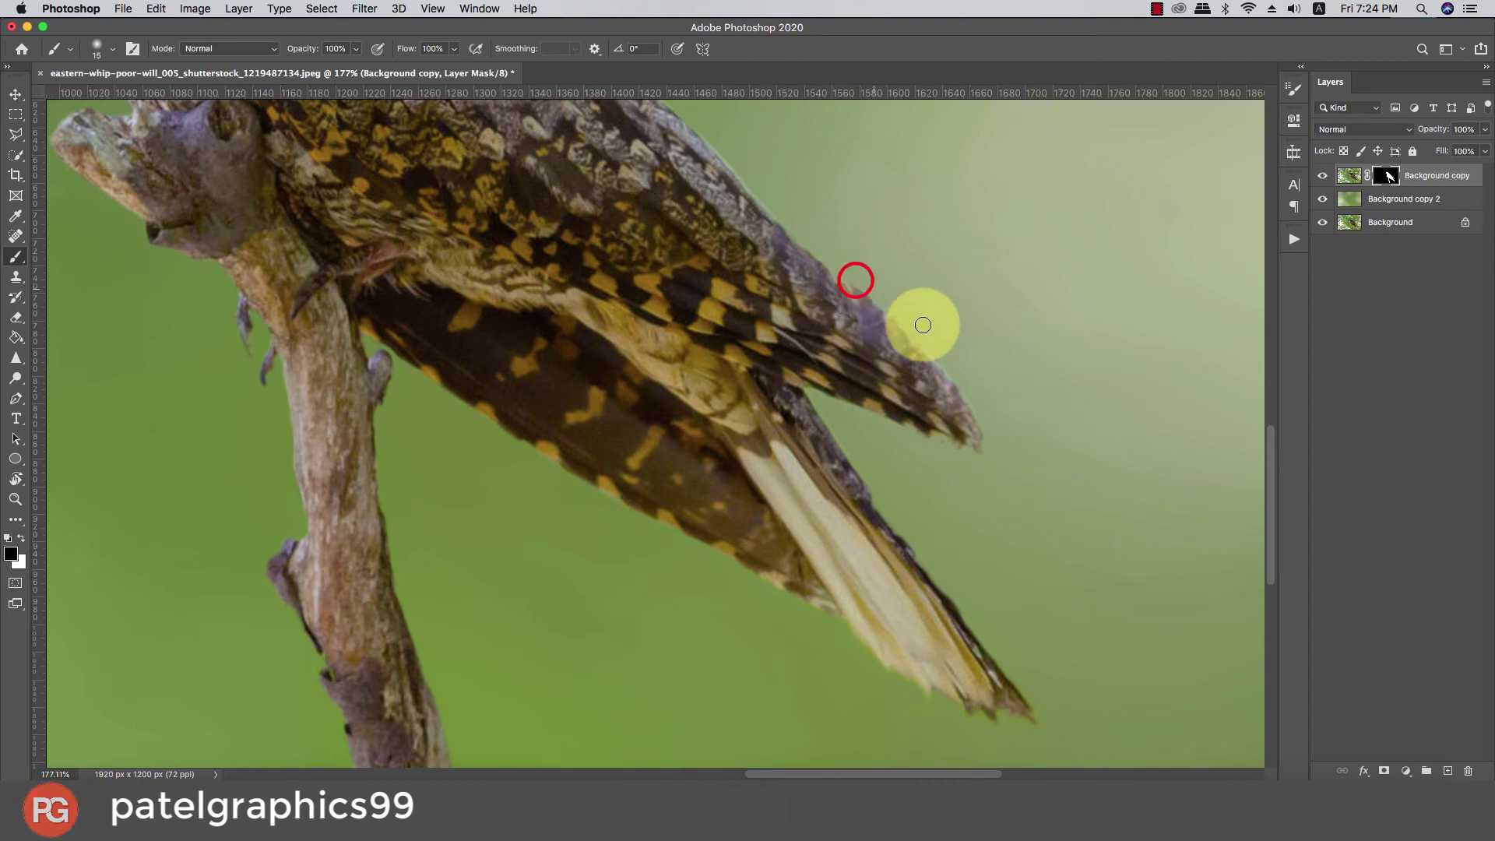
left_click(951, 374)
left_click(985, 415)
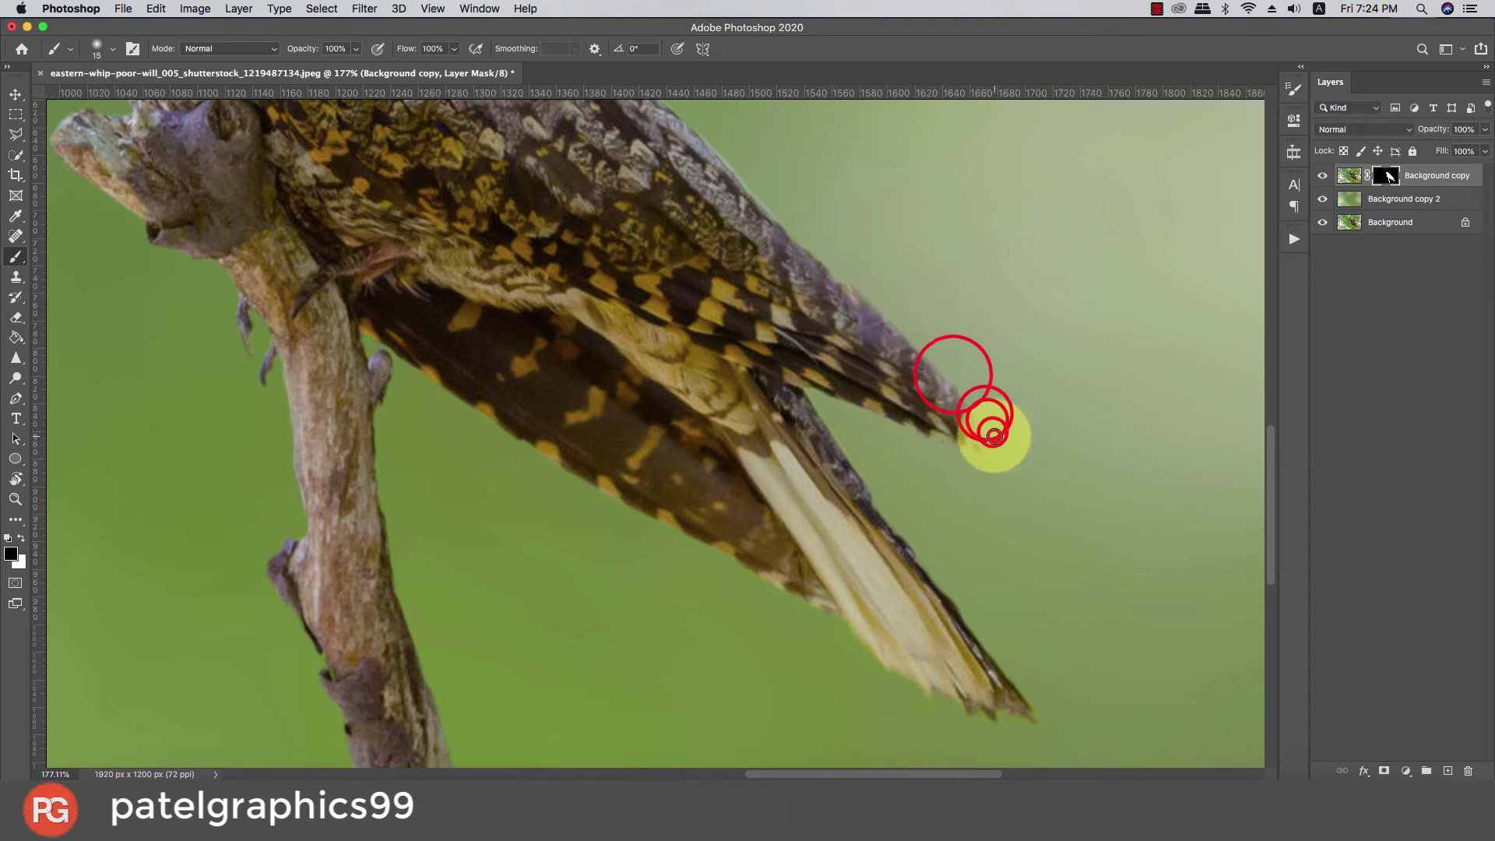
left_click(930, 451)
Step: Paint the mask up along the bird's body and back edge
left_click_drag(800, 300, 927, 587)
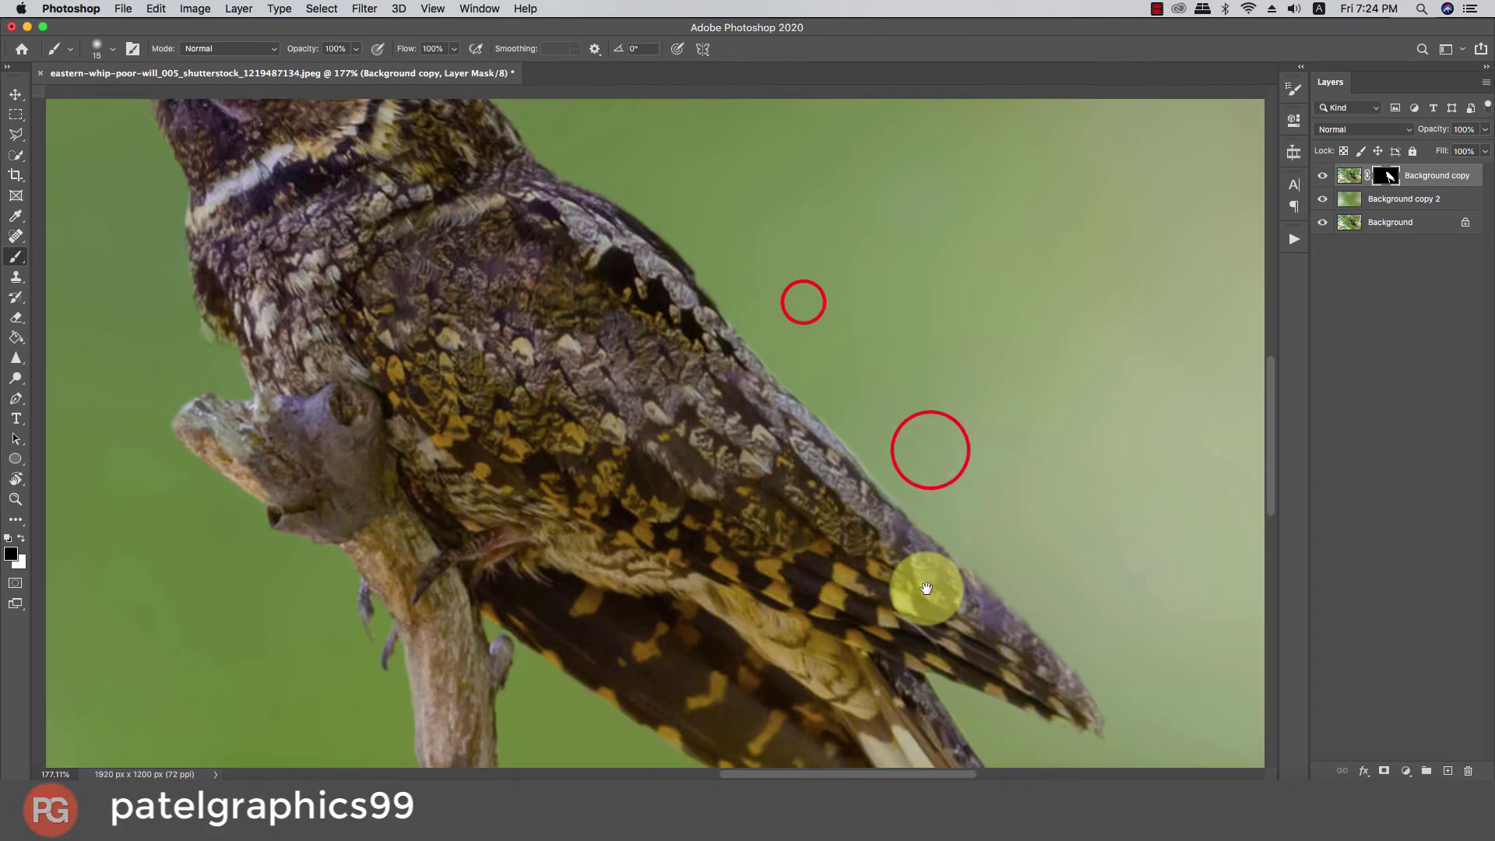
left_click(957, 548)
left_click(825, 412)
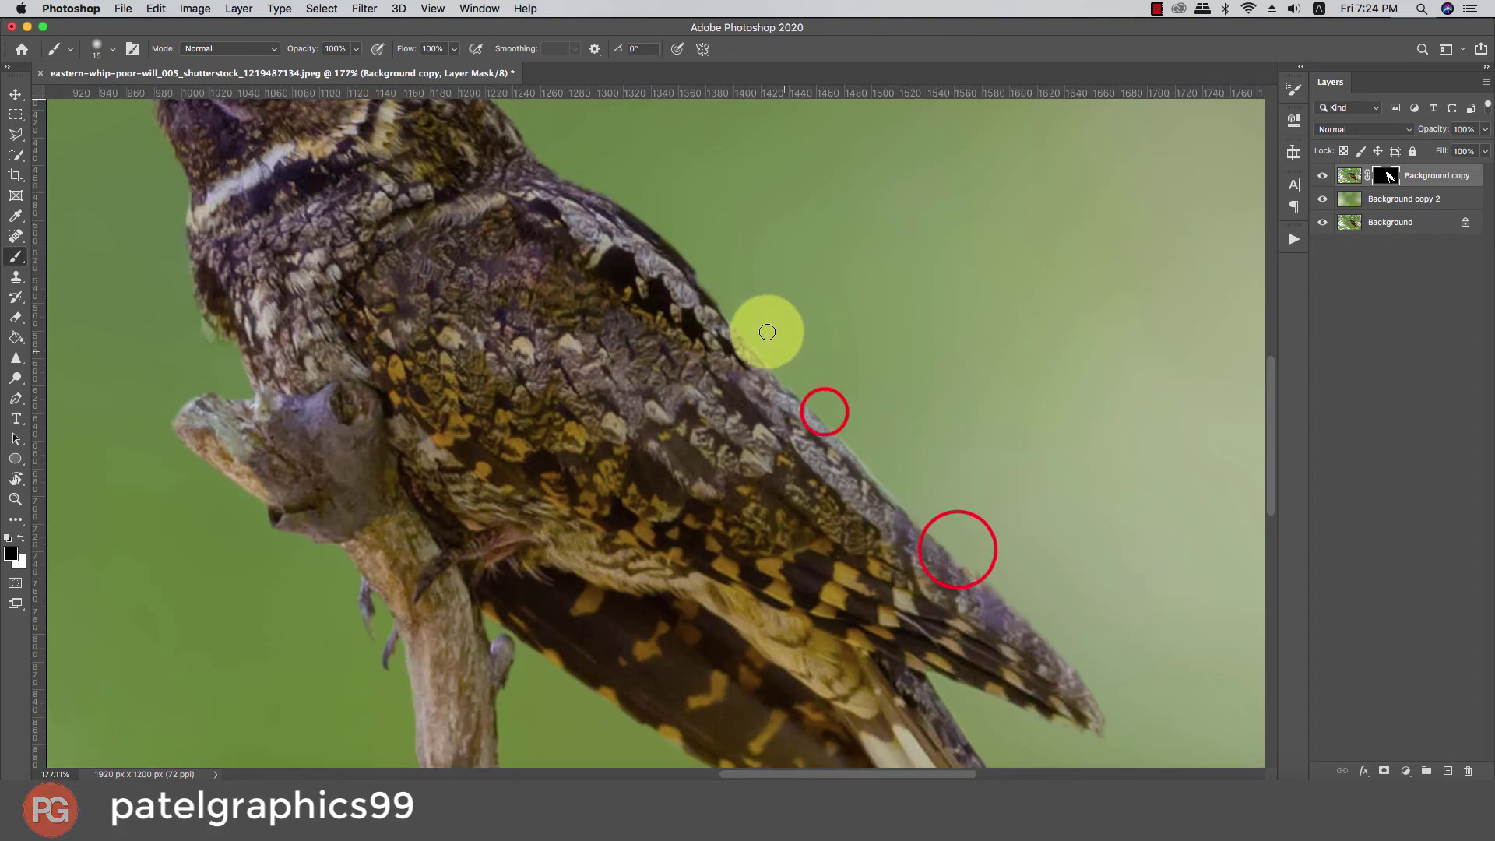
left_click(742, 324)
left_click(702, 272)
Step: Refine the neck and top-of-head mask edges with a smaller brush, then fit the image on screen
left_click_drag(643, 207, 786, 413)
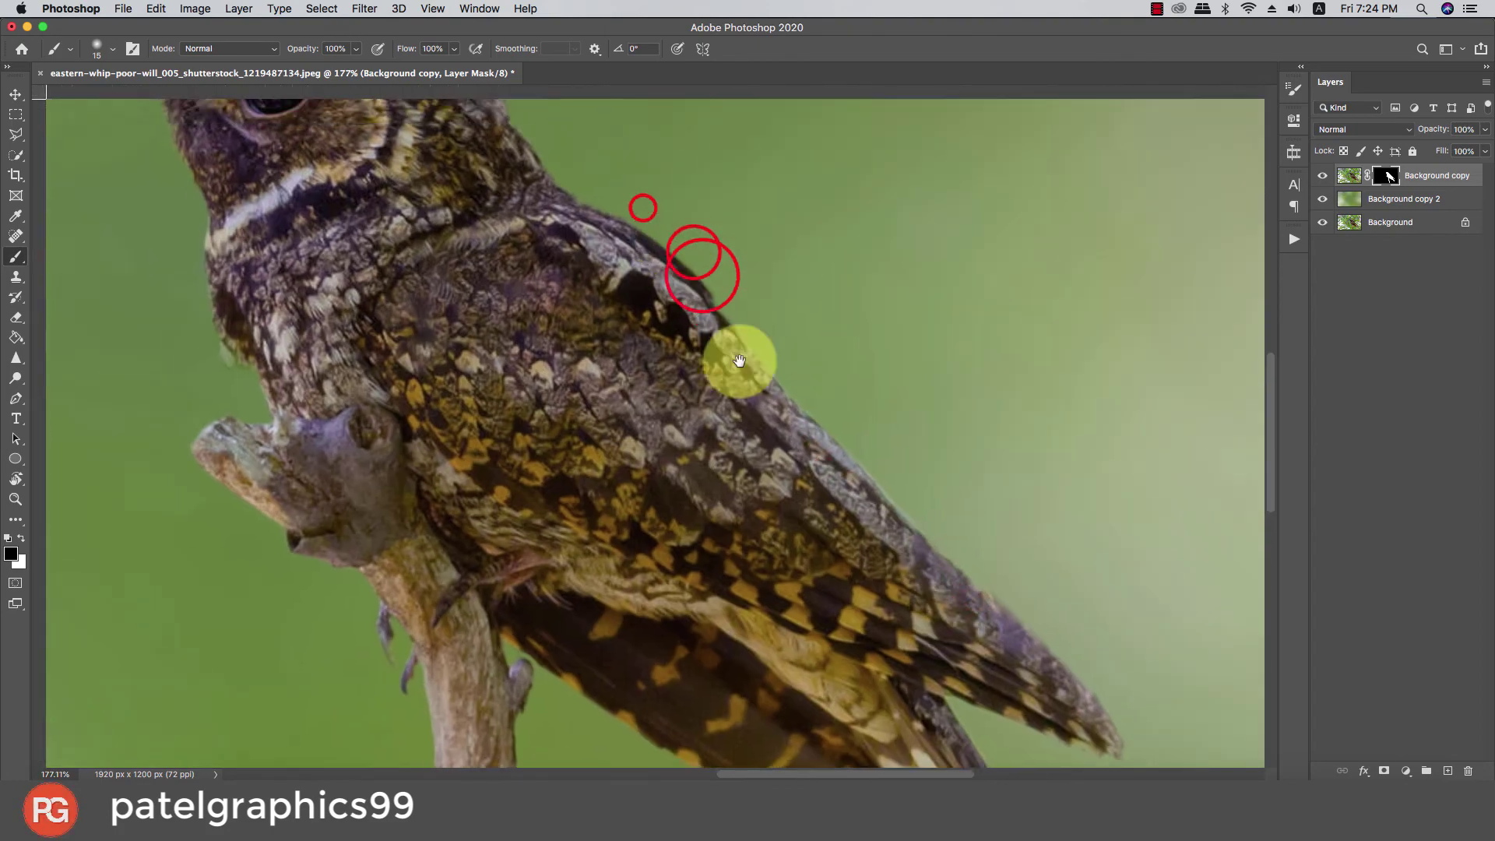
left_click(716, 420)
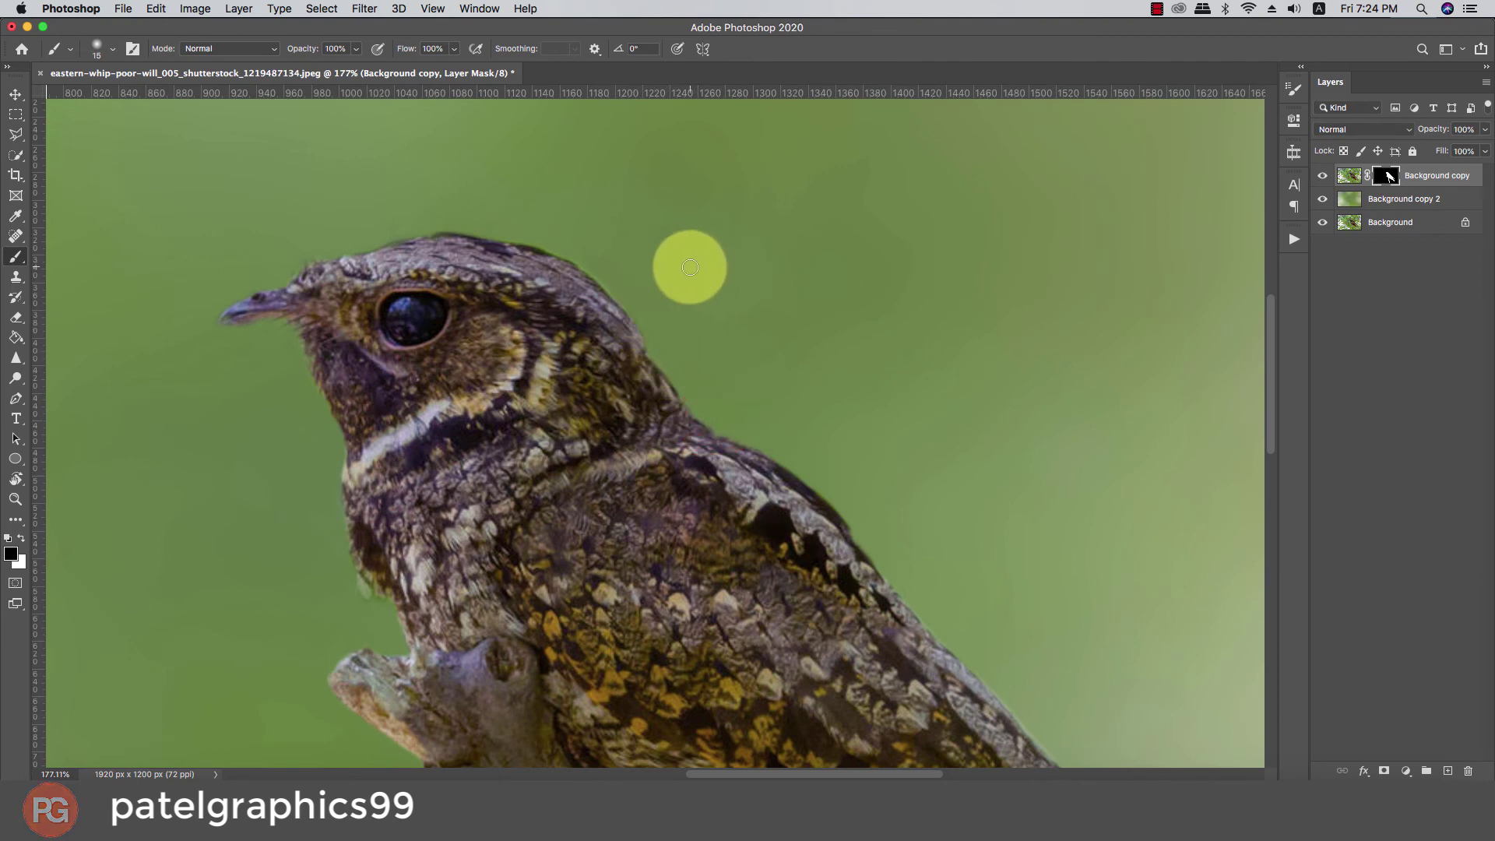
key("bracketleft")
left_click(630, 306)
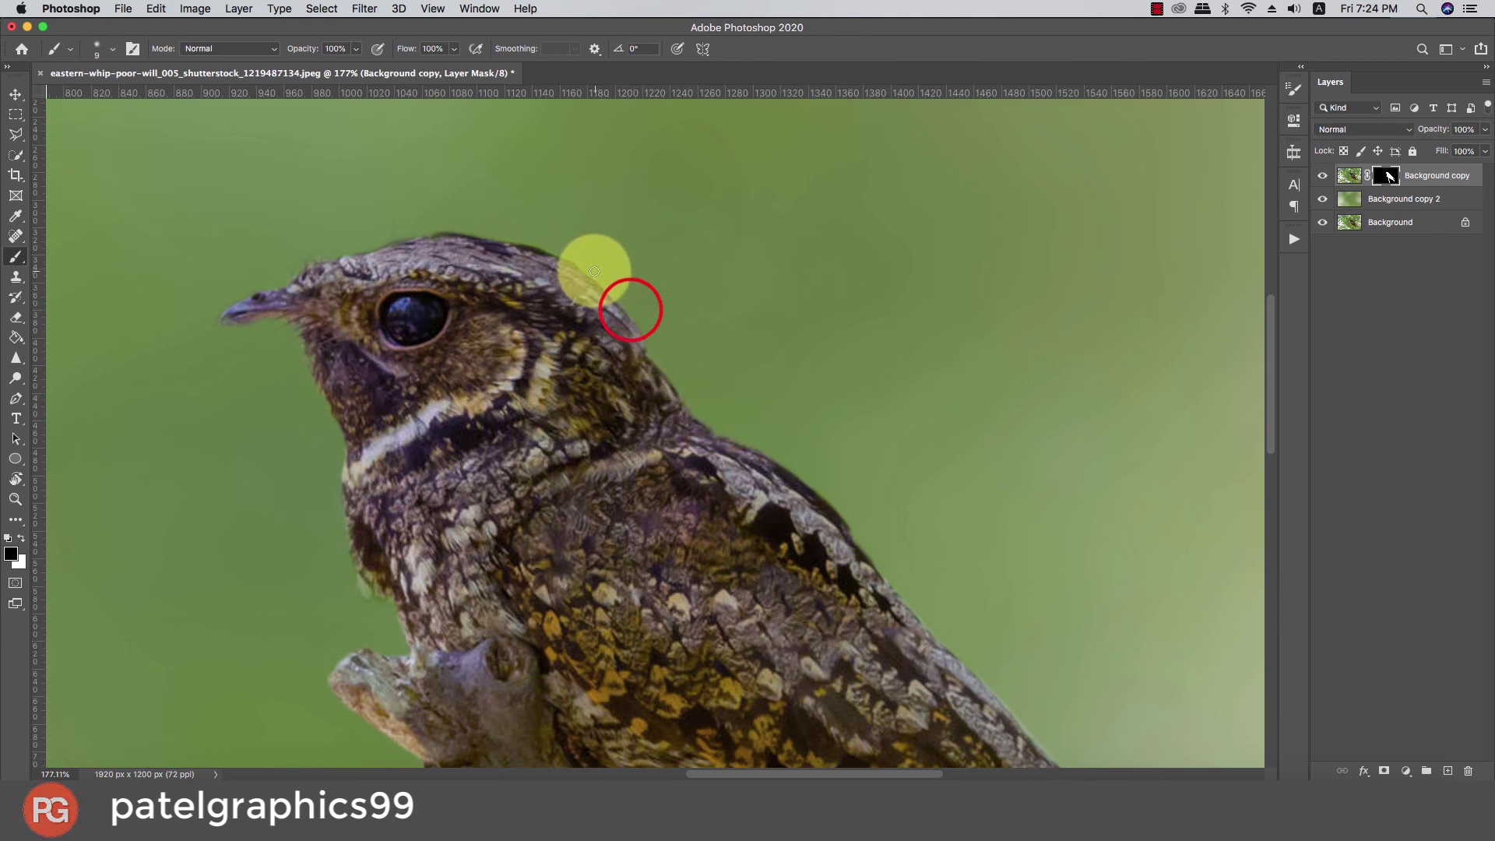
left_click(576, 260)
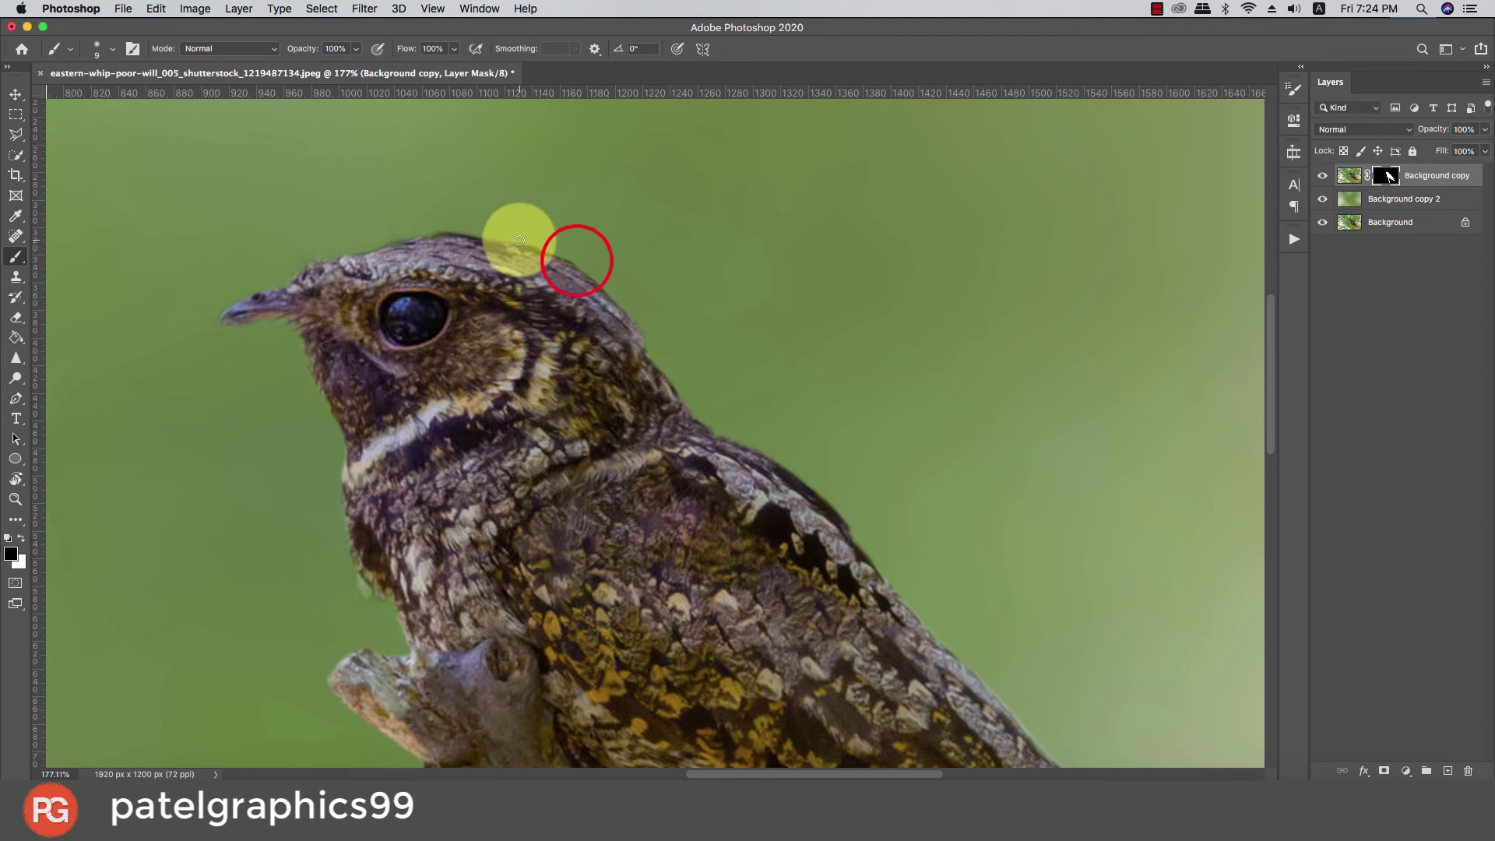
left_click(517, 240)
left_click(440, 224)
left_click_drag(575, 274, 841, 335)
left_click(859, 341)
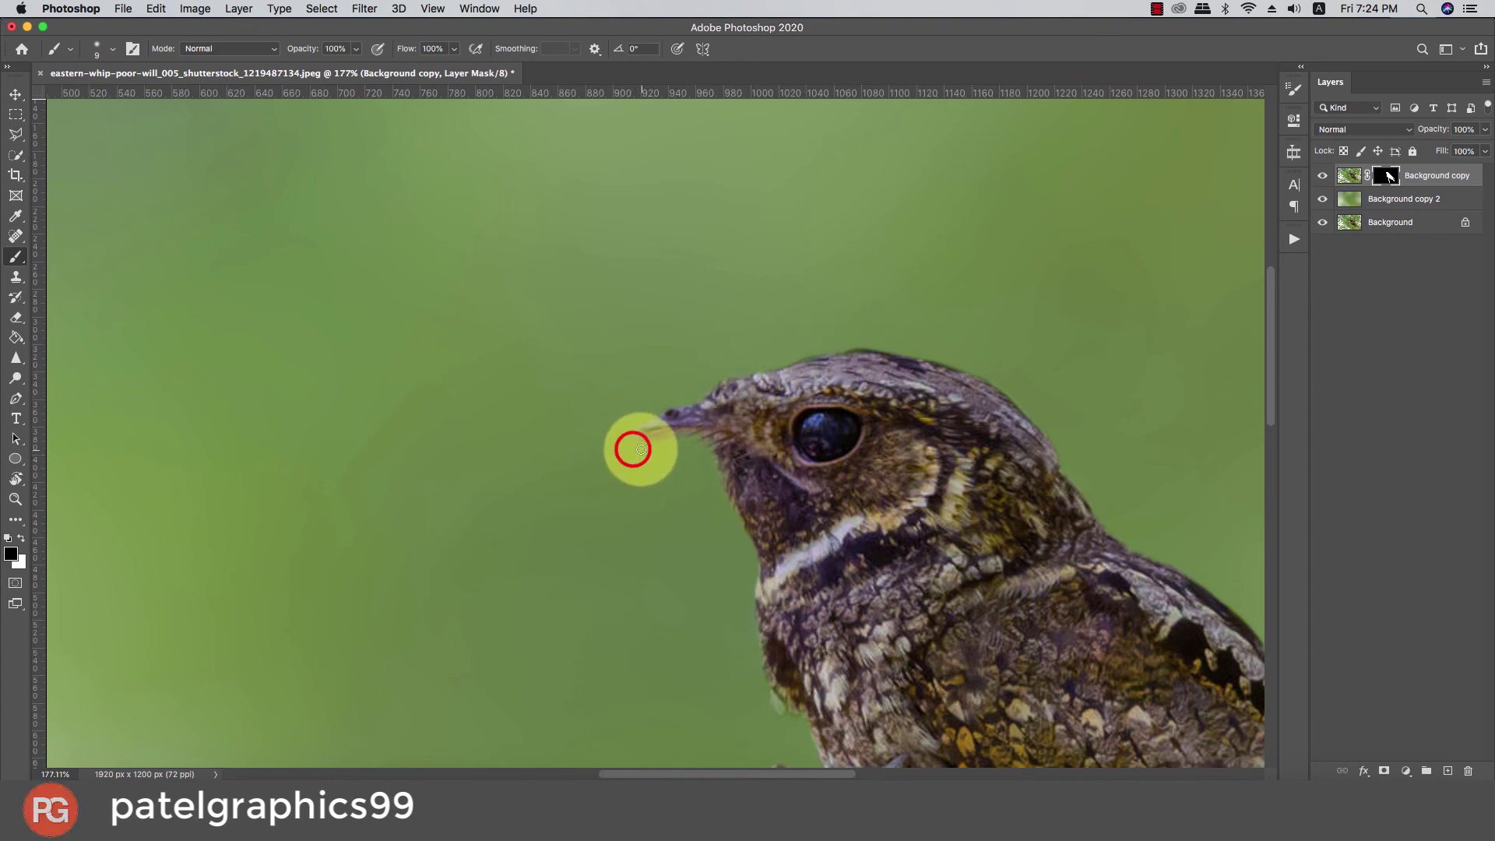
key("super+0")
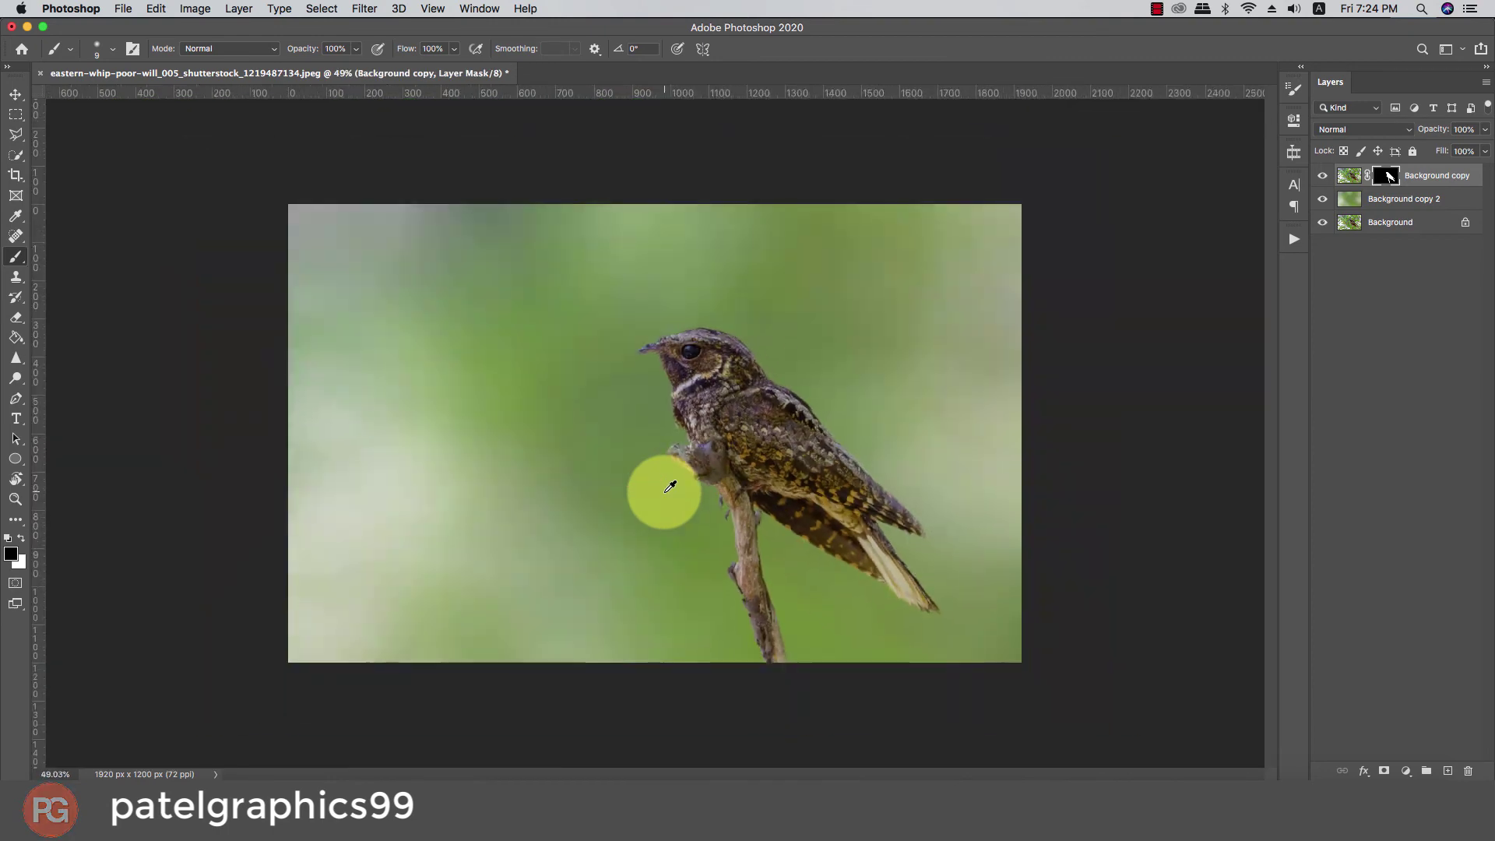
Step: Add a new layer above Background copy and fill it using Apply Image with Merged
left_click(670, 487, "alt")
left_click(1454, 175)
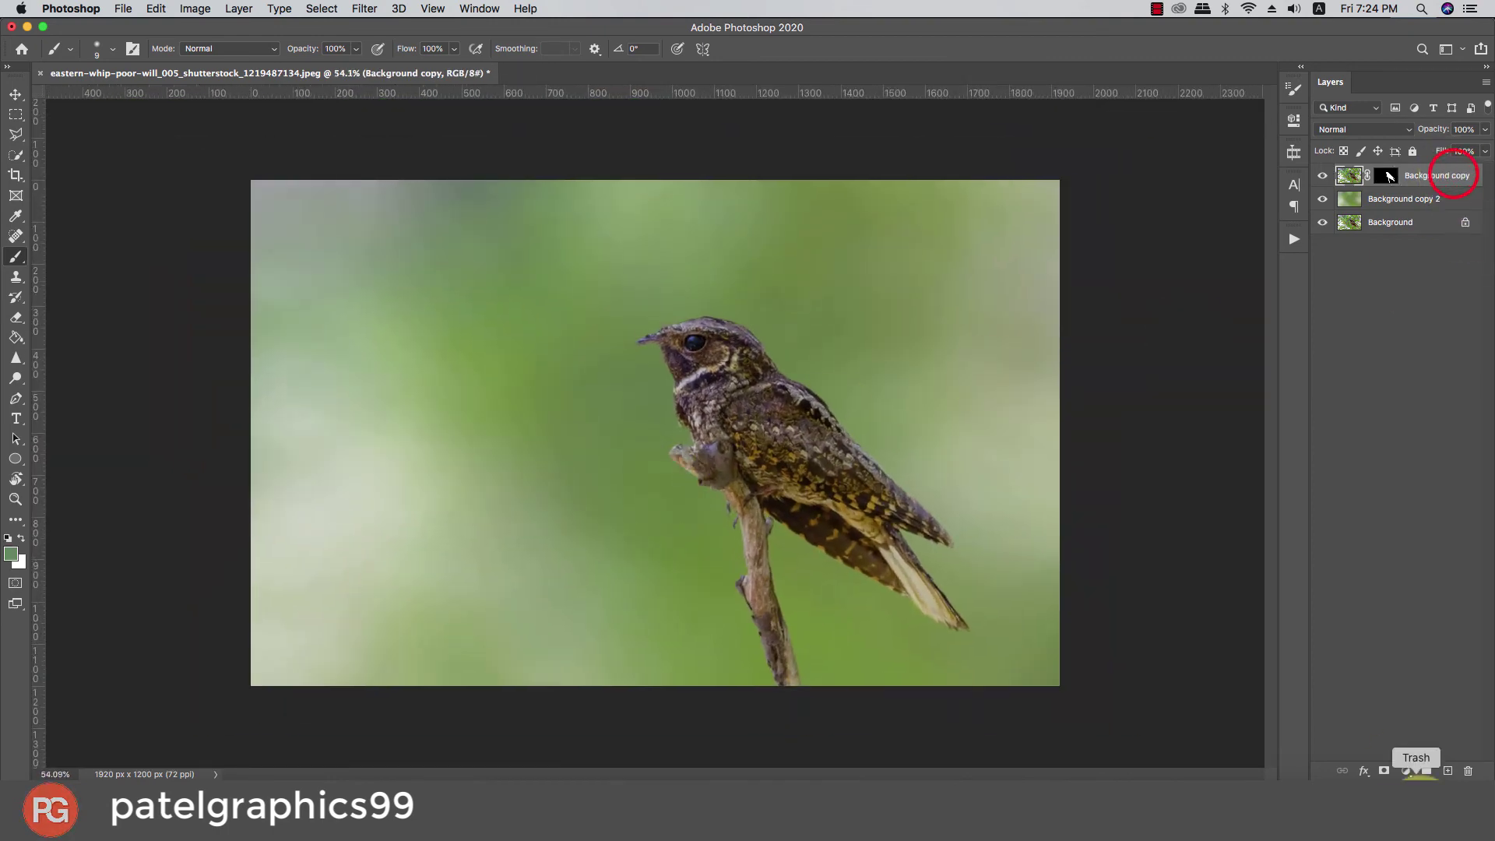
left_click(1448, 771)
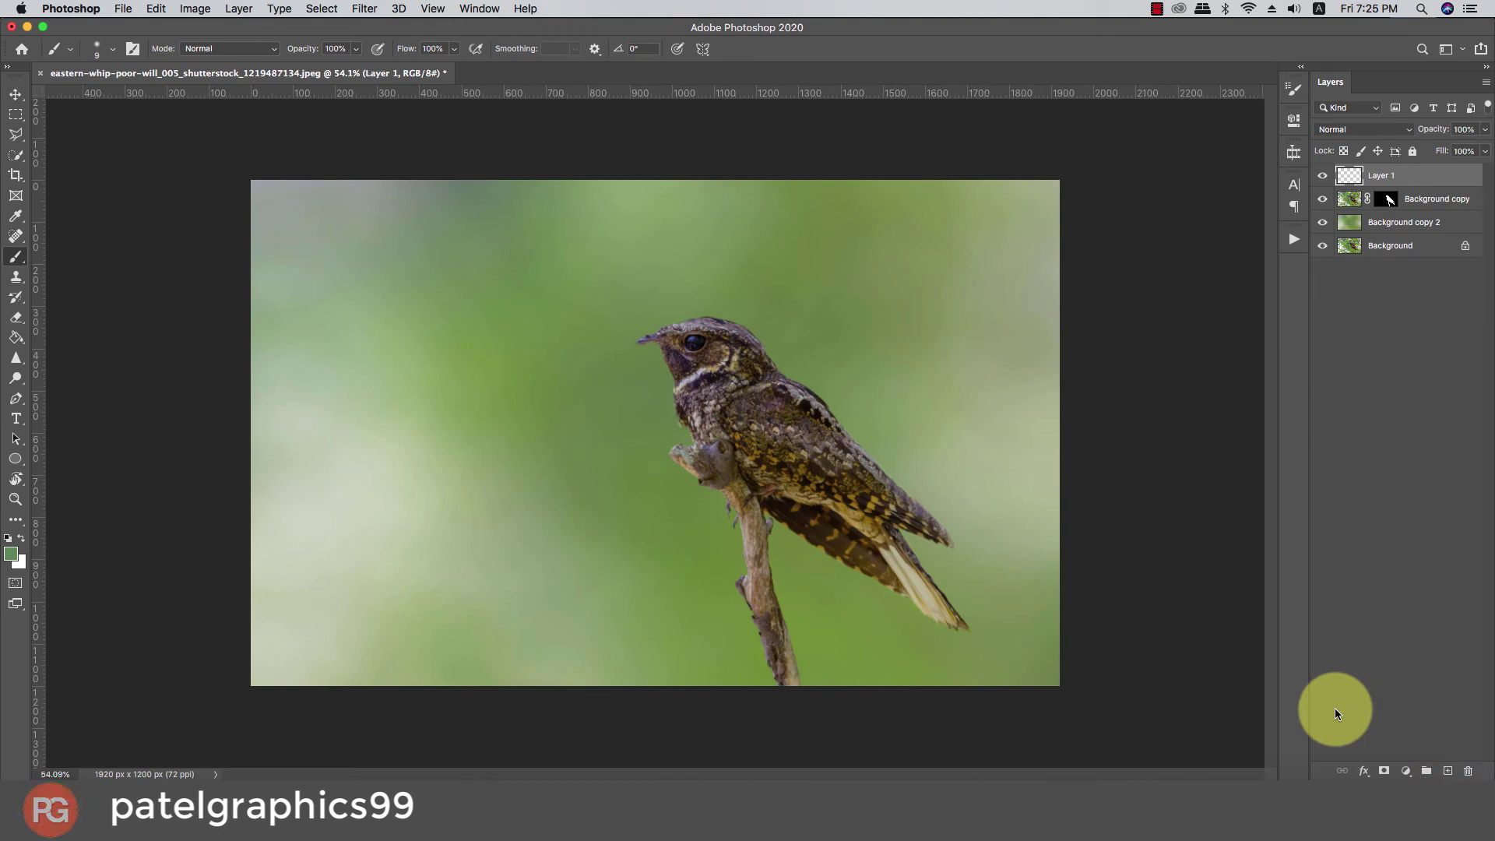
left_click(195, 9)
left_click(247, 240)
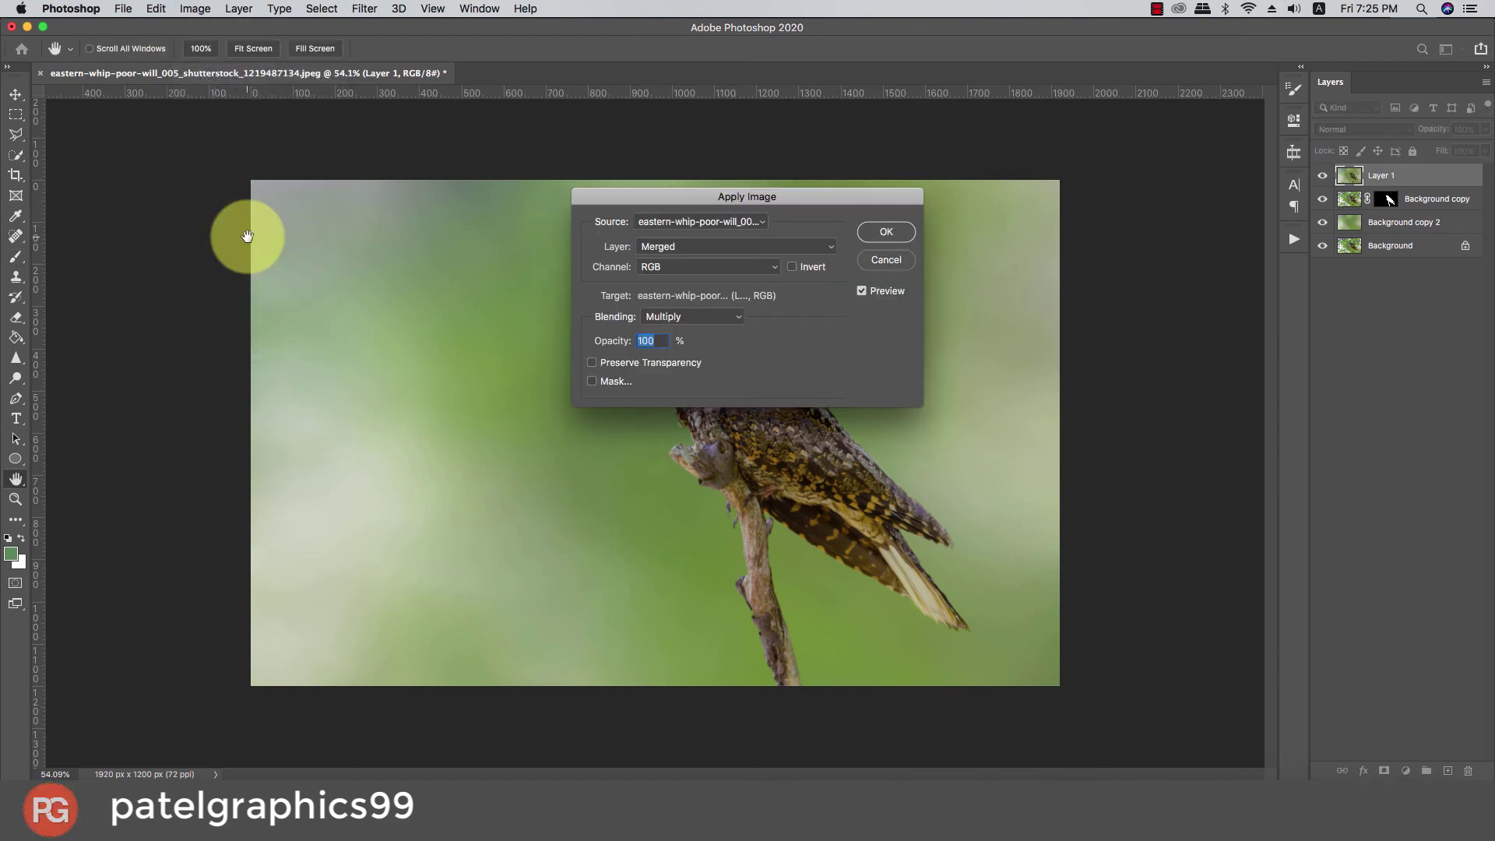
left_click(887, 231)
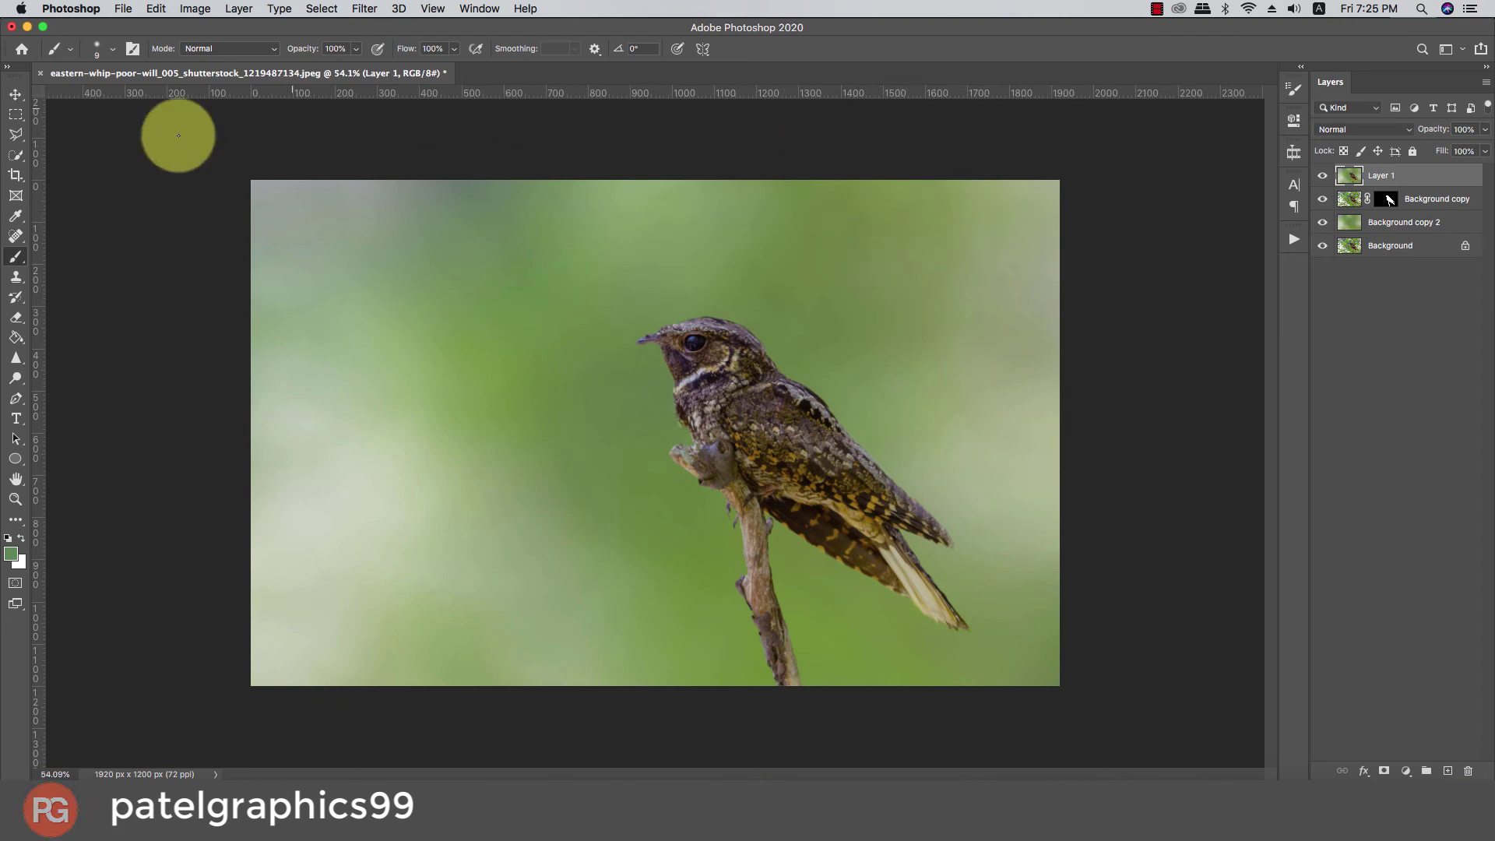
Step: Apply the Camera Raw Filter to the merged layer and scroll back to the Basic settings
left_click(364, 9)
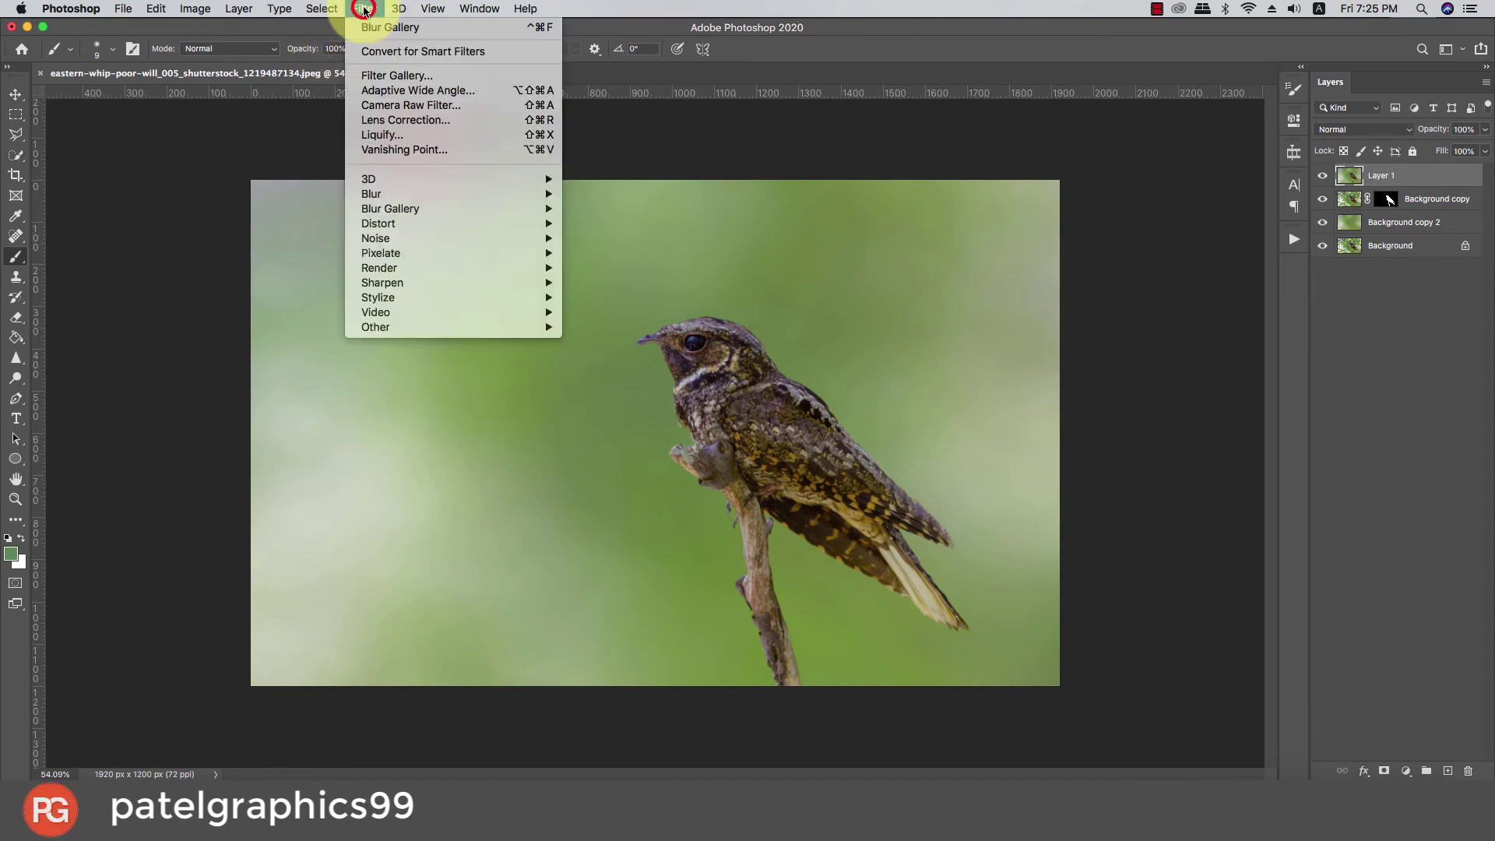
left_click(425, 104)
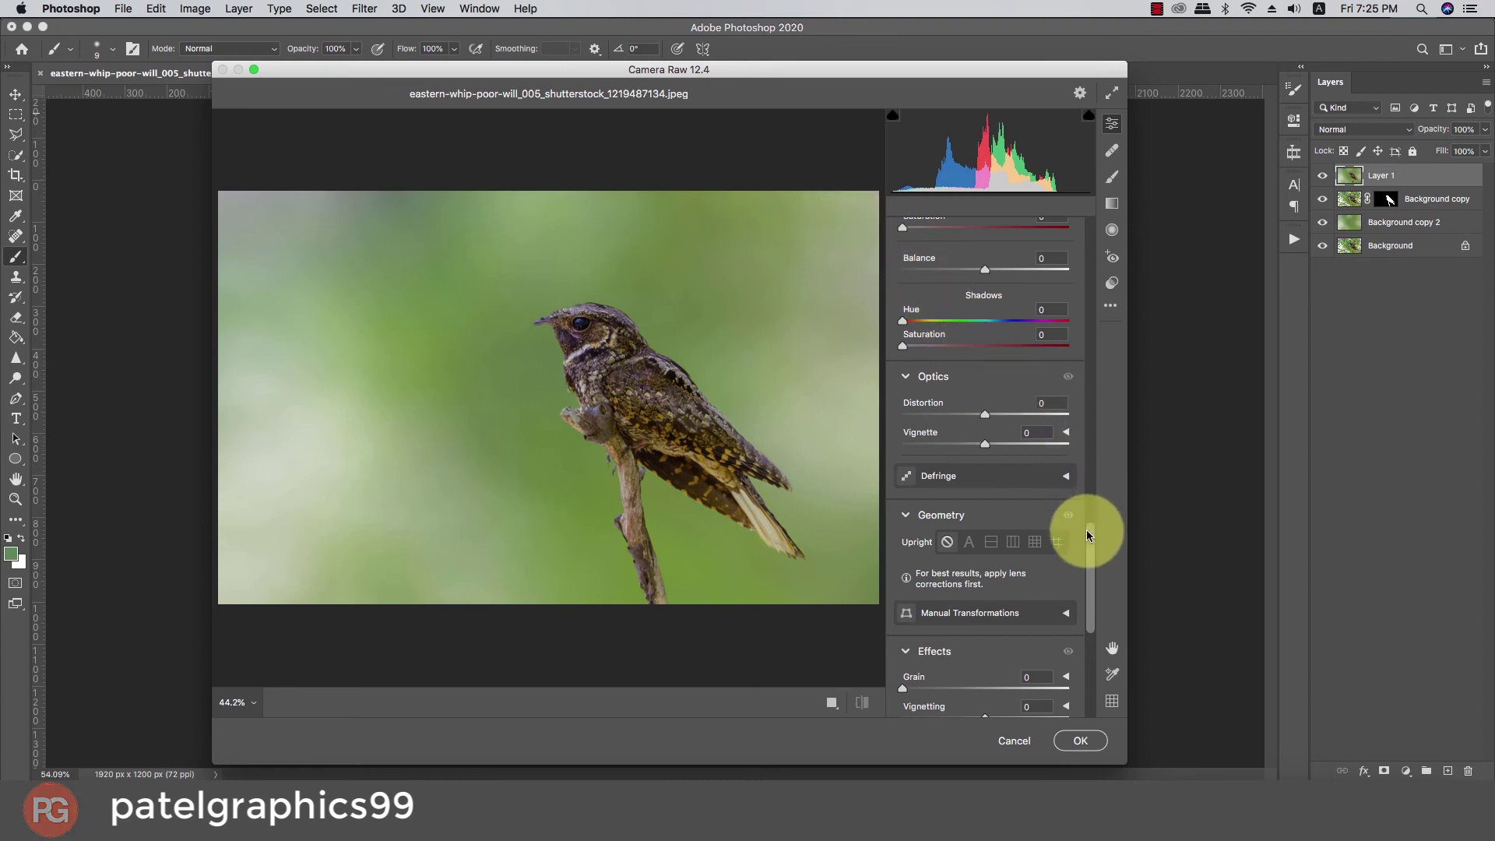
left_click_drag(1094, 540, 1077, 357)
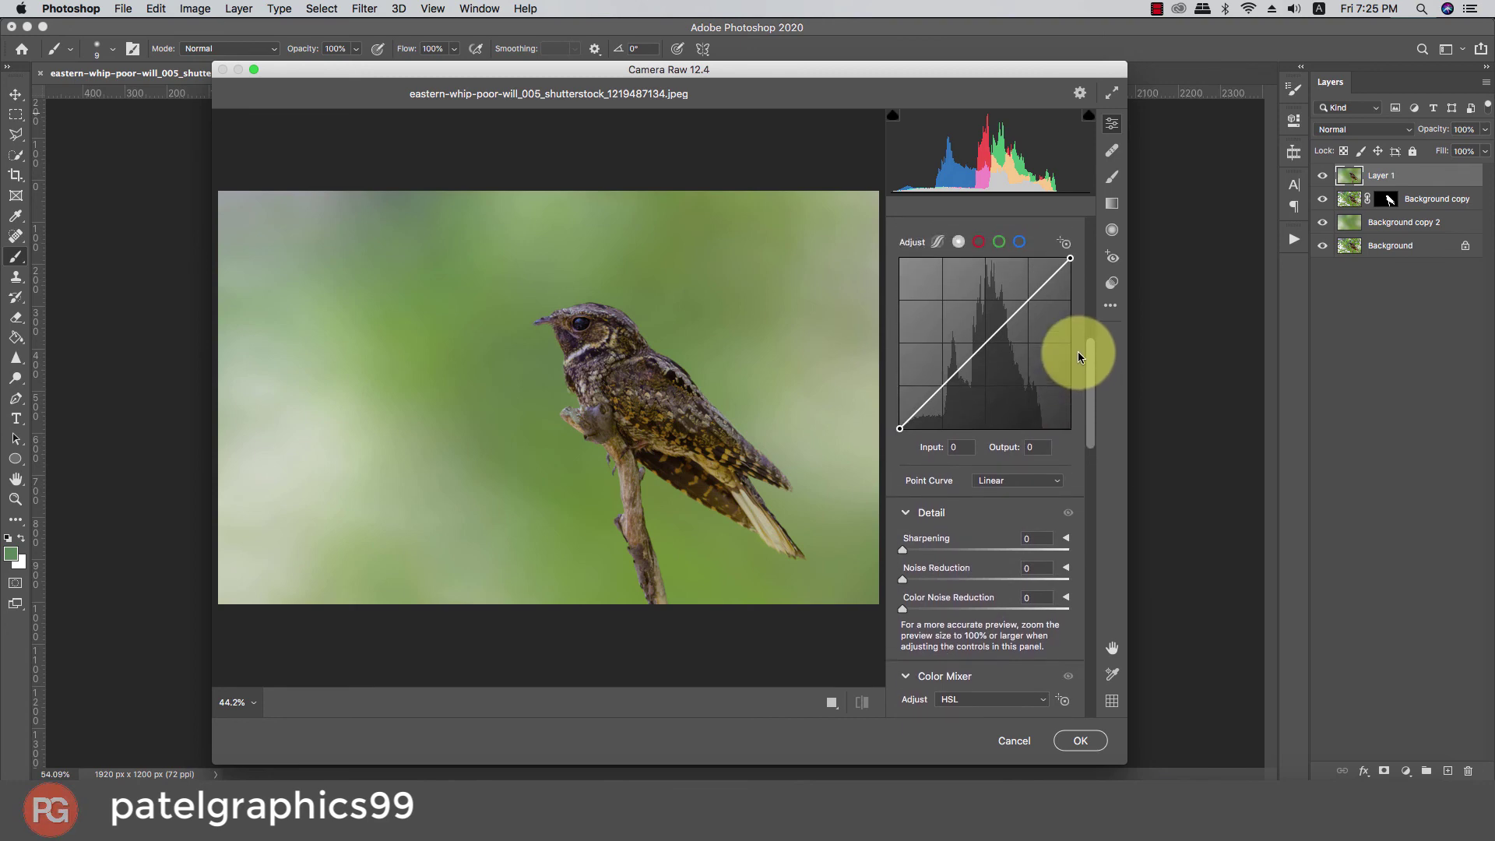
left_click_drag(1078, 356, 1082, 181)
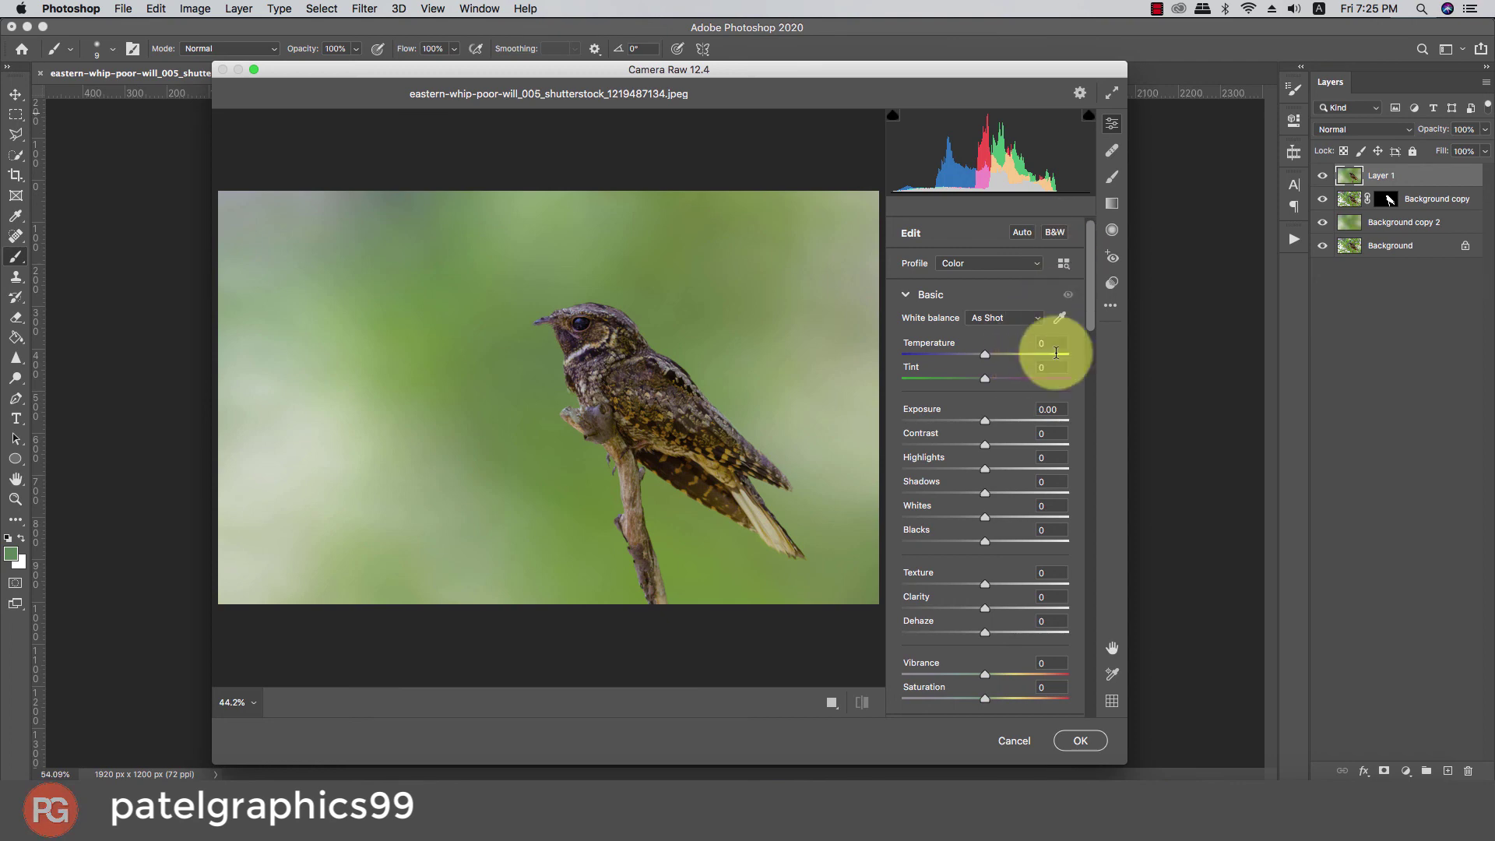
Step: Apply Auto tone in Camera Raw, then raise Exposure slightly and boost Vibrance
left_click(1021, 232)
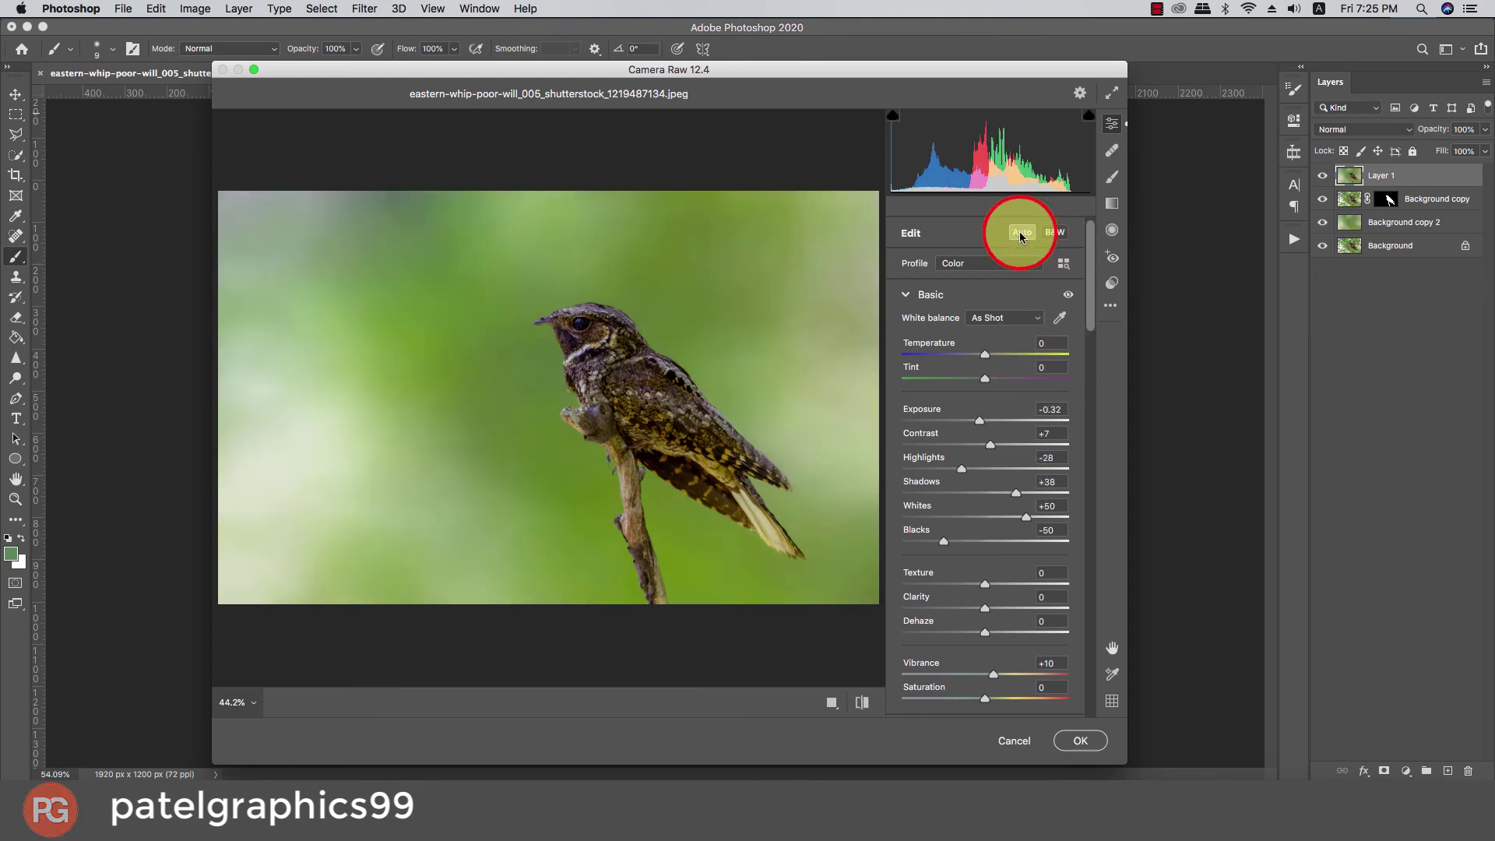
left_click_drag(1090, 276, 1088, 290)
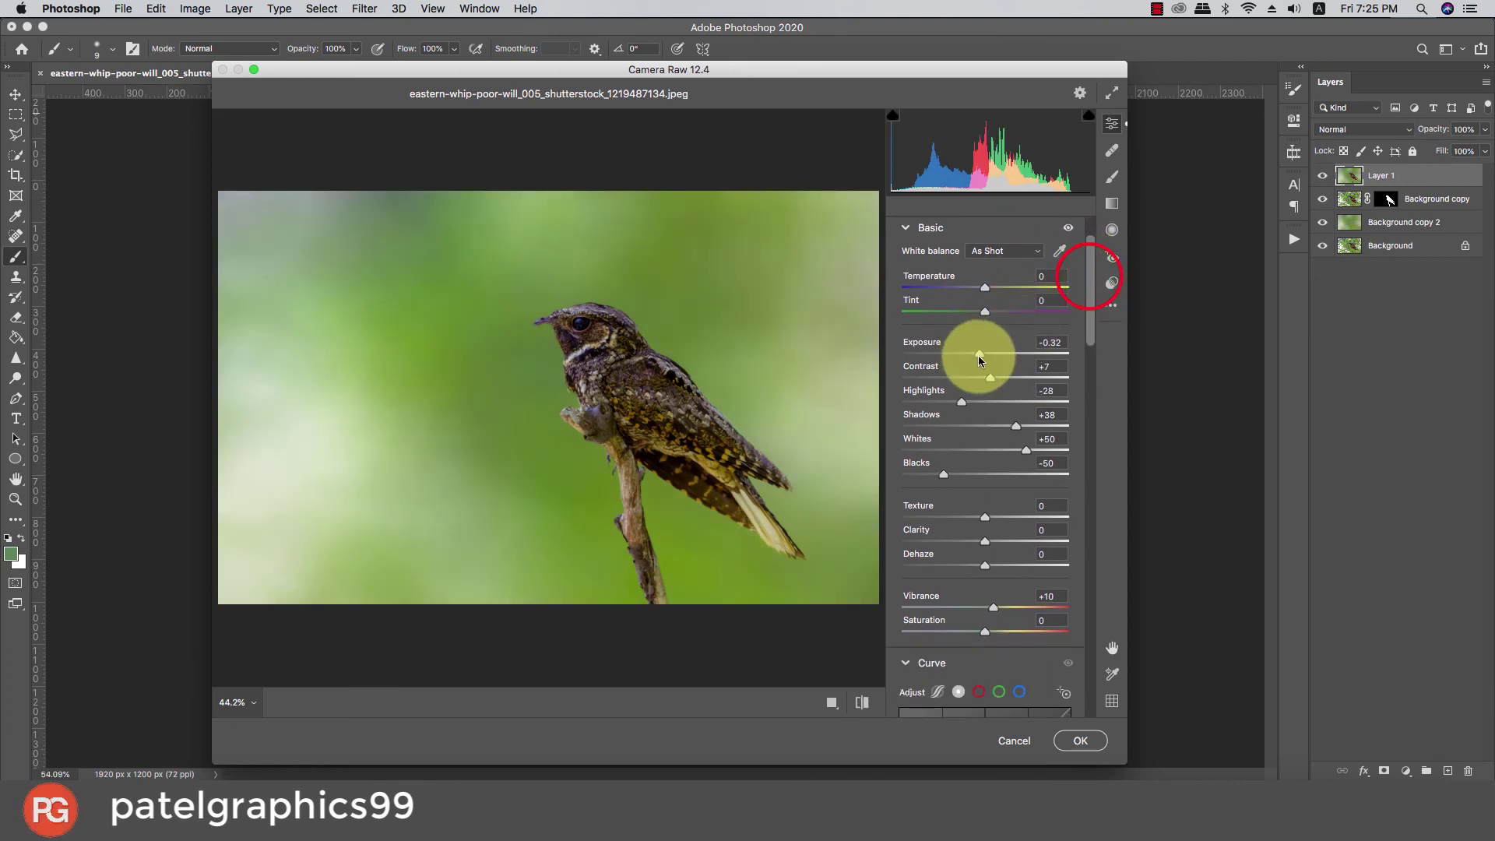
left_click_drag(980, 354, 992, 353)
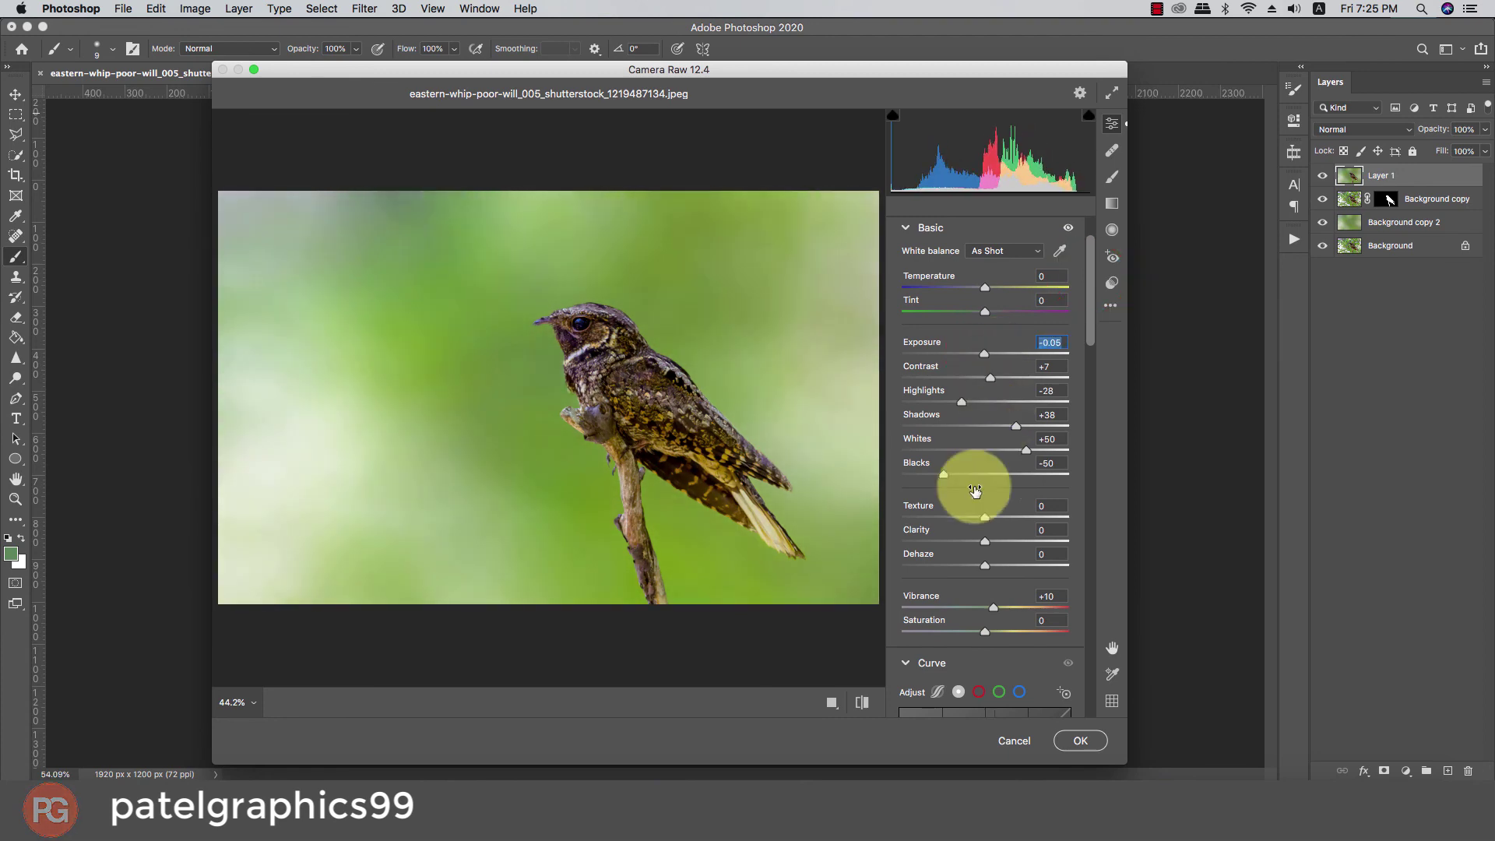
left_click_drag(994, 607, 1013, 607)
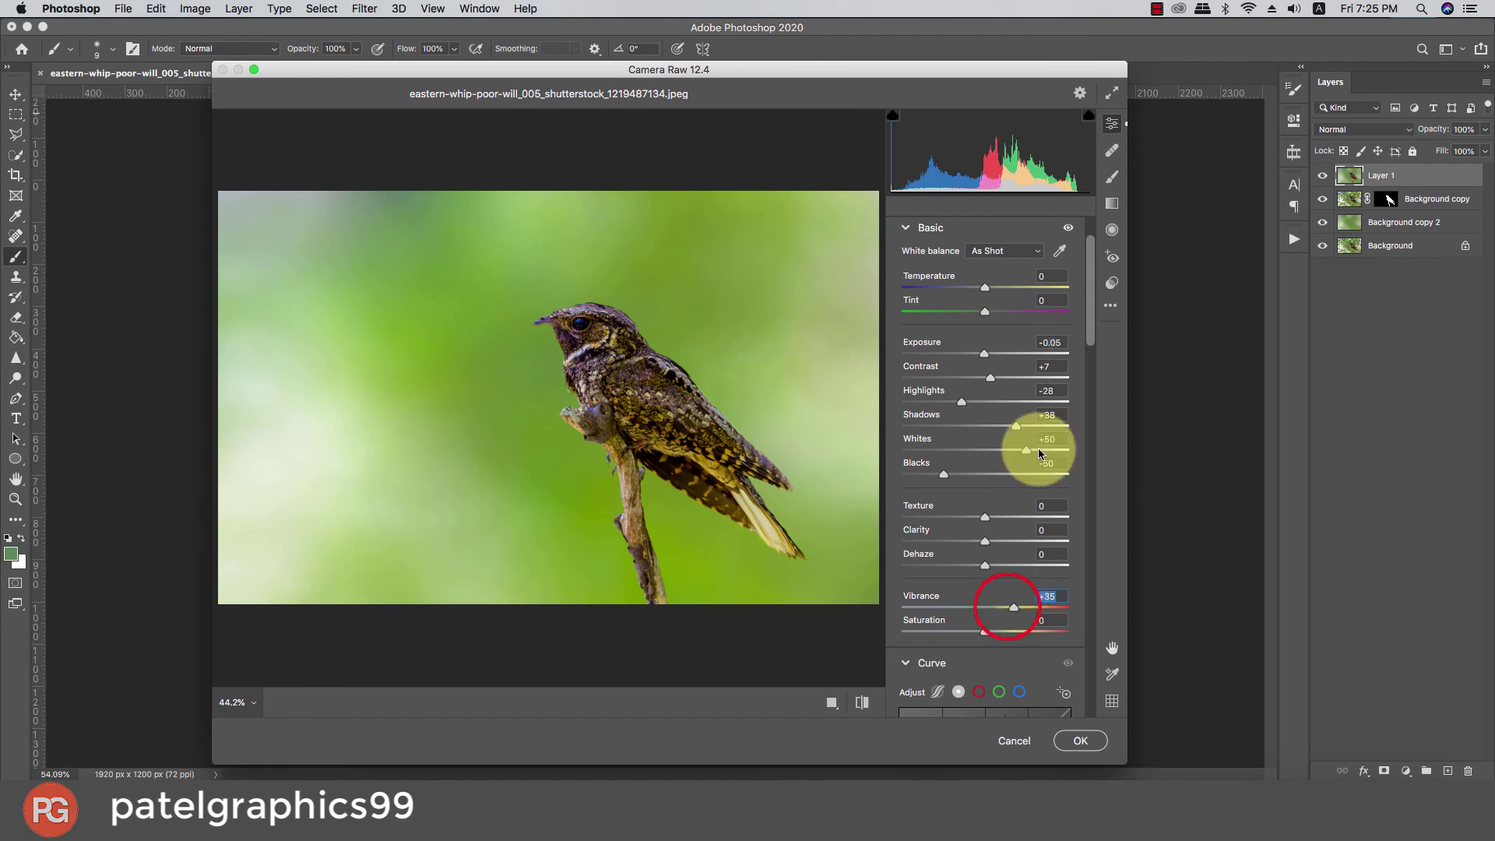
mouse_move(1090, 310)
left_mouse_down()
mouse_move(1096, 512)
mouse_move(1088, 422)
left_mouse_up()
Step: Shift the Greens hue, boost Blue Primary saturation, add negative Vignetting, and apply
scroll(1028, 437, "down", 3)
left_click(910, 342)
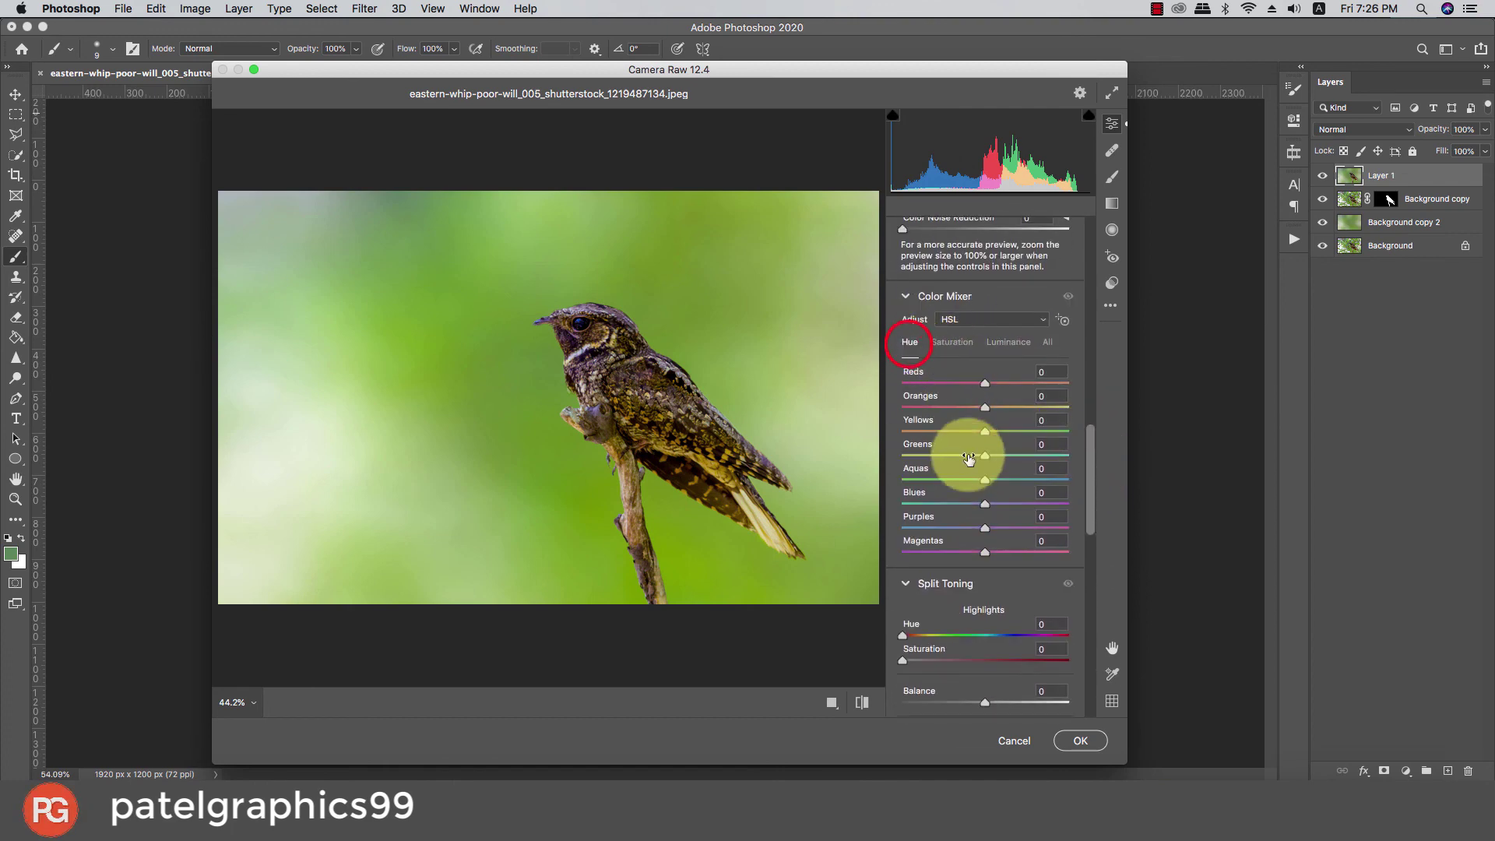
mouse_move(986, 456)
left_mouse_down()
mouse_move(1016, 459)
mouse_move(1000, 433)
mouse_move(1018, 433)
left_mouse_up()
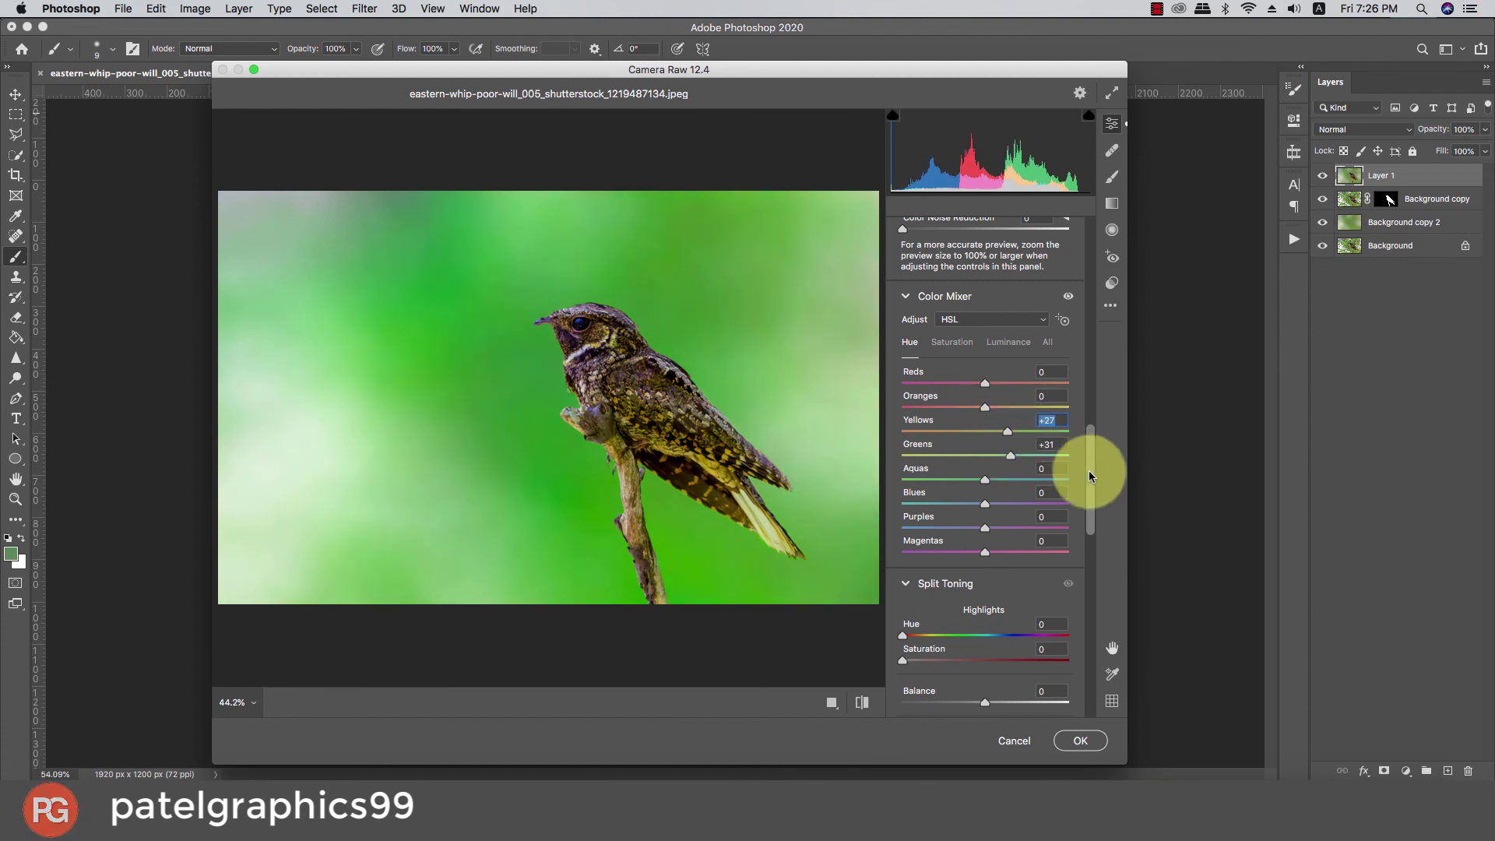
left_click_drag(1089, 472, 1096, 705)
left_click_drag(1002, 701, 998, 701)
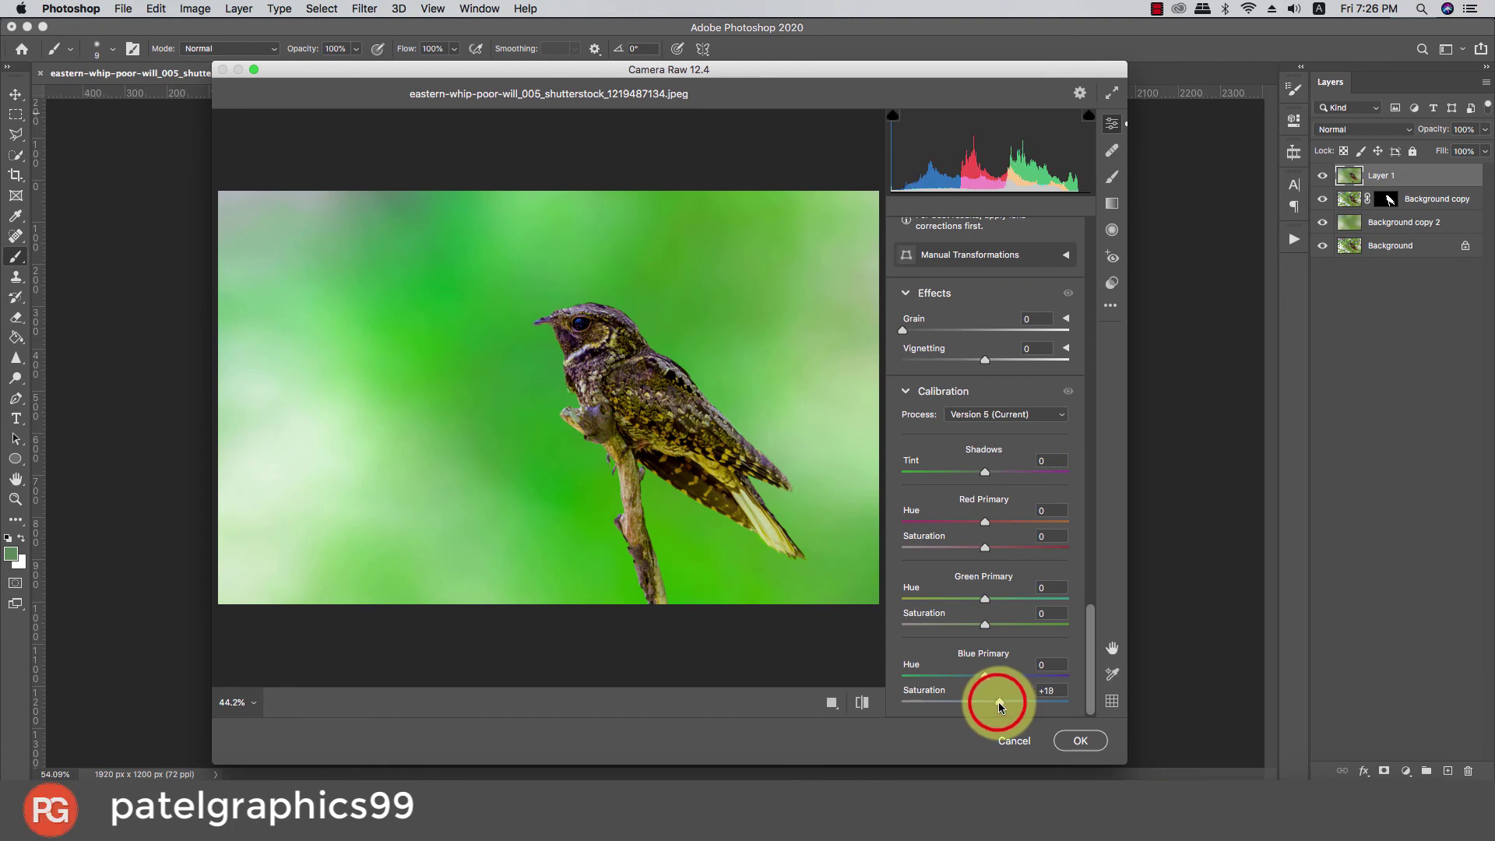
left_click_drag(985, 360, 979, 359)
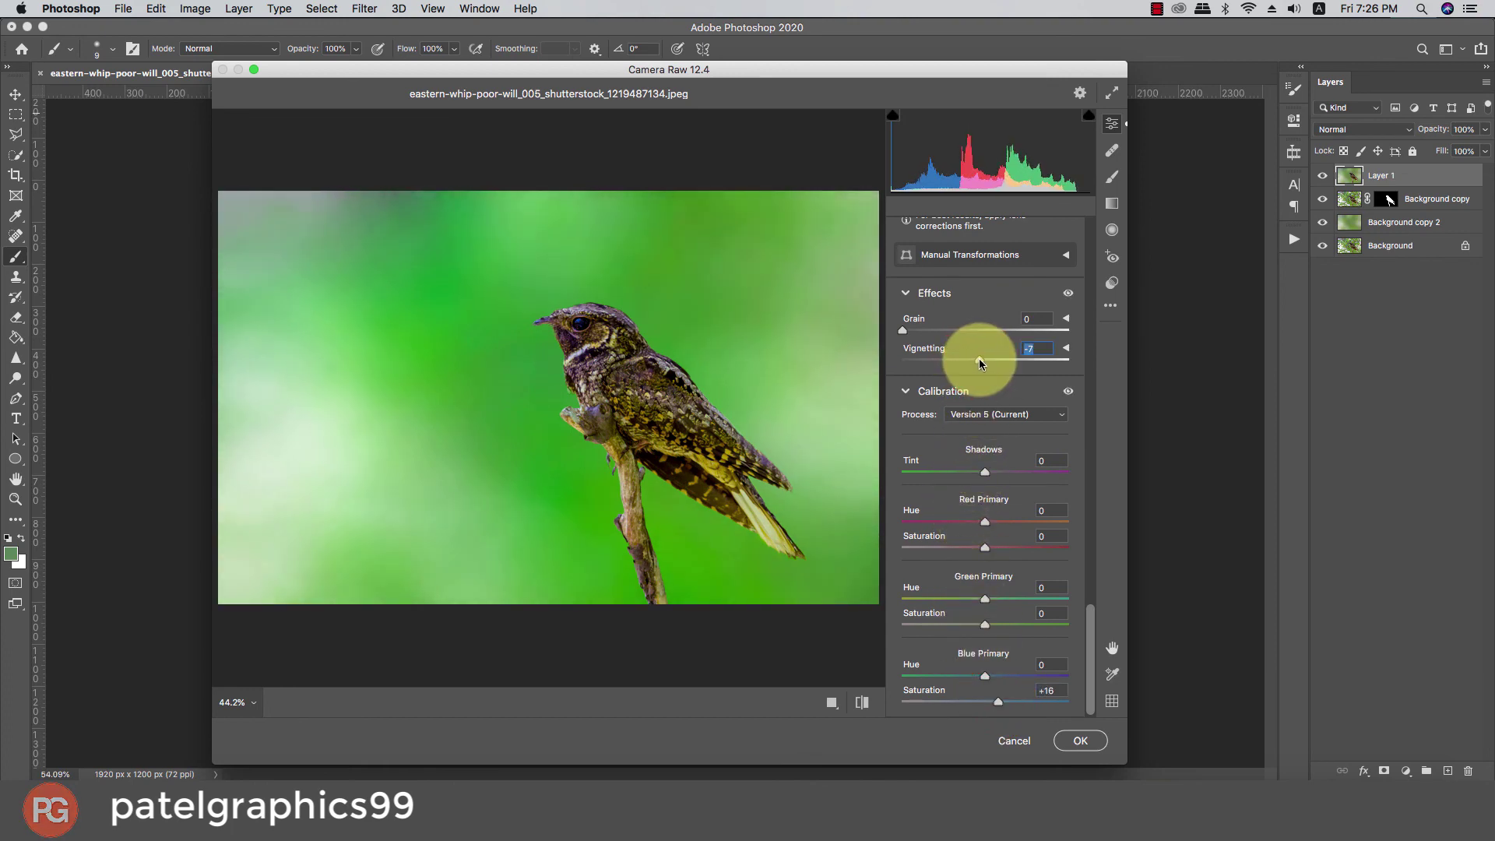
left_click(1088, 736)
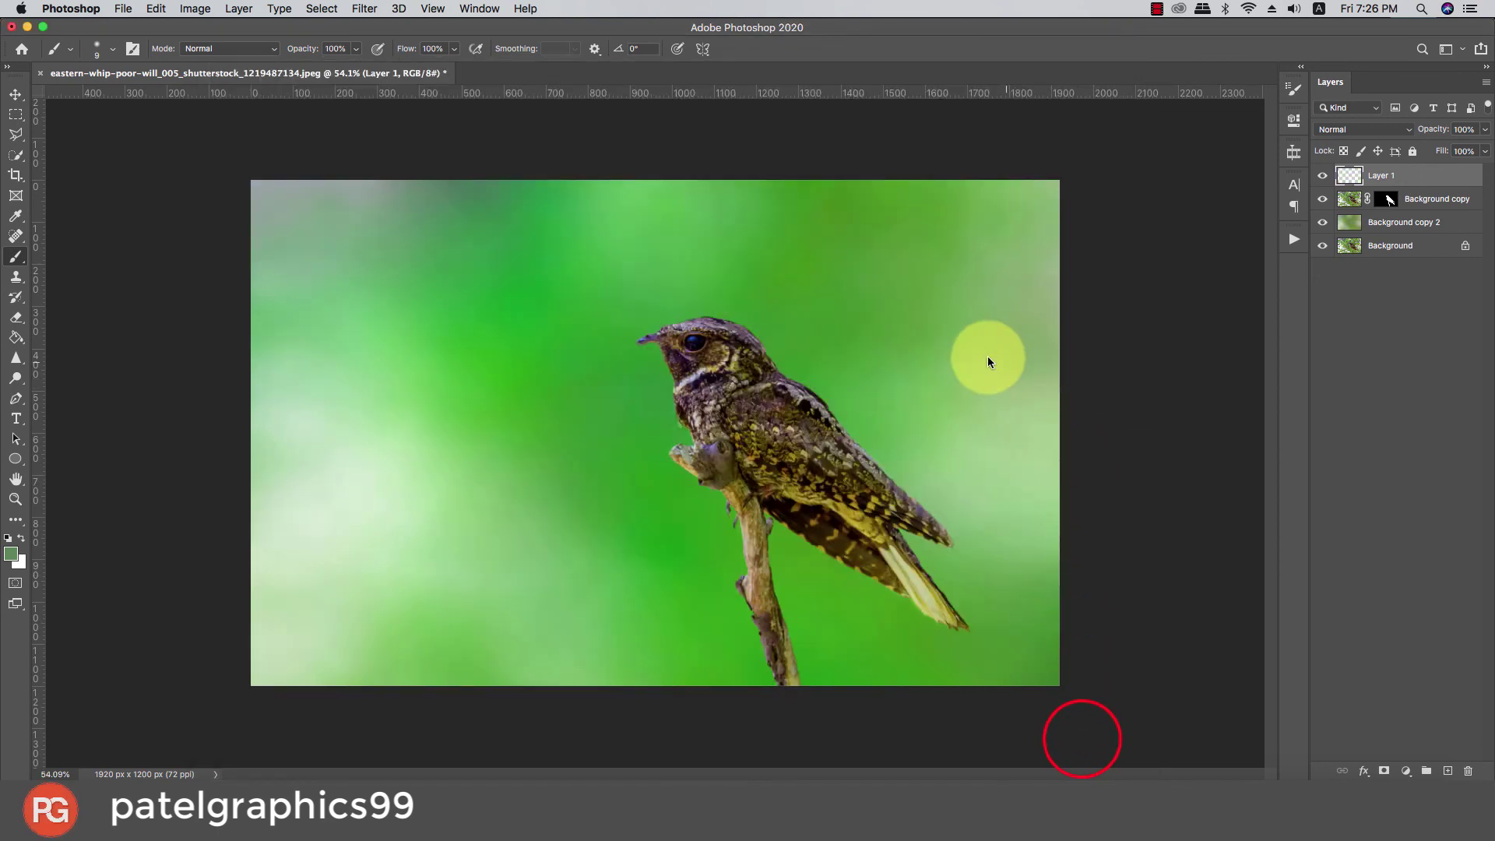
Step: Group the three edited layers into Group 1 and toggle its visibility to compare before and after
left_click(1422, 225, "super")
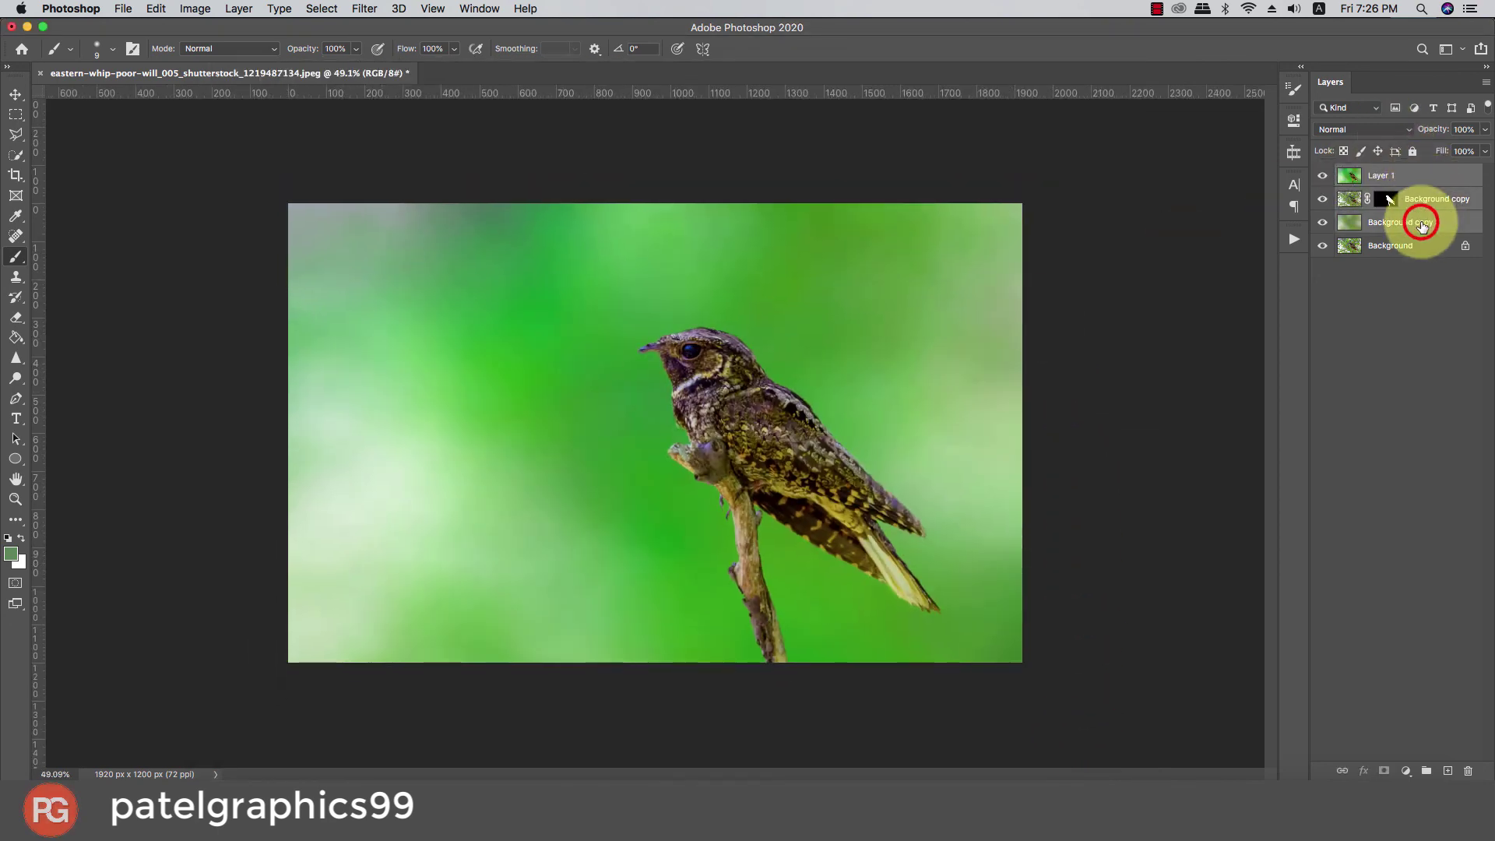
key("super+g")
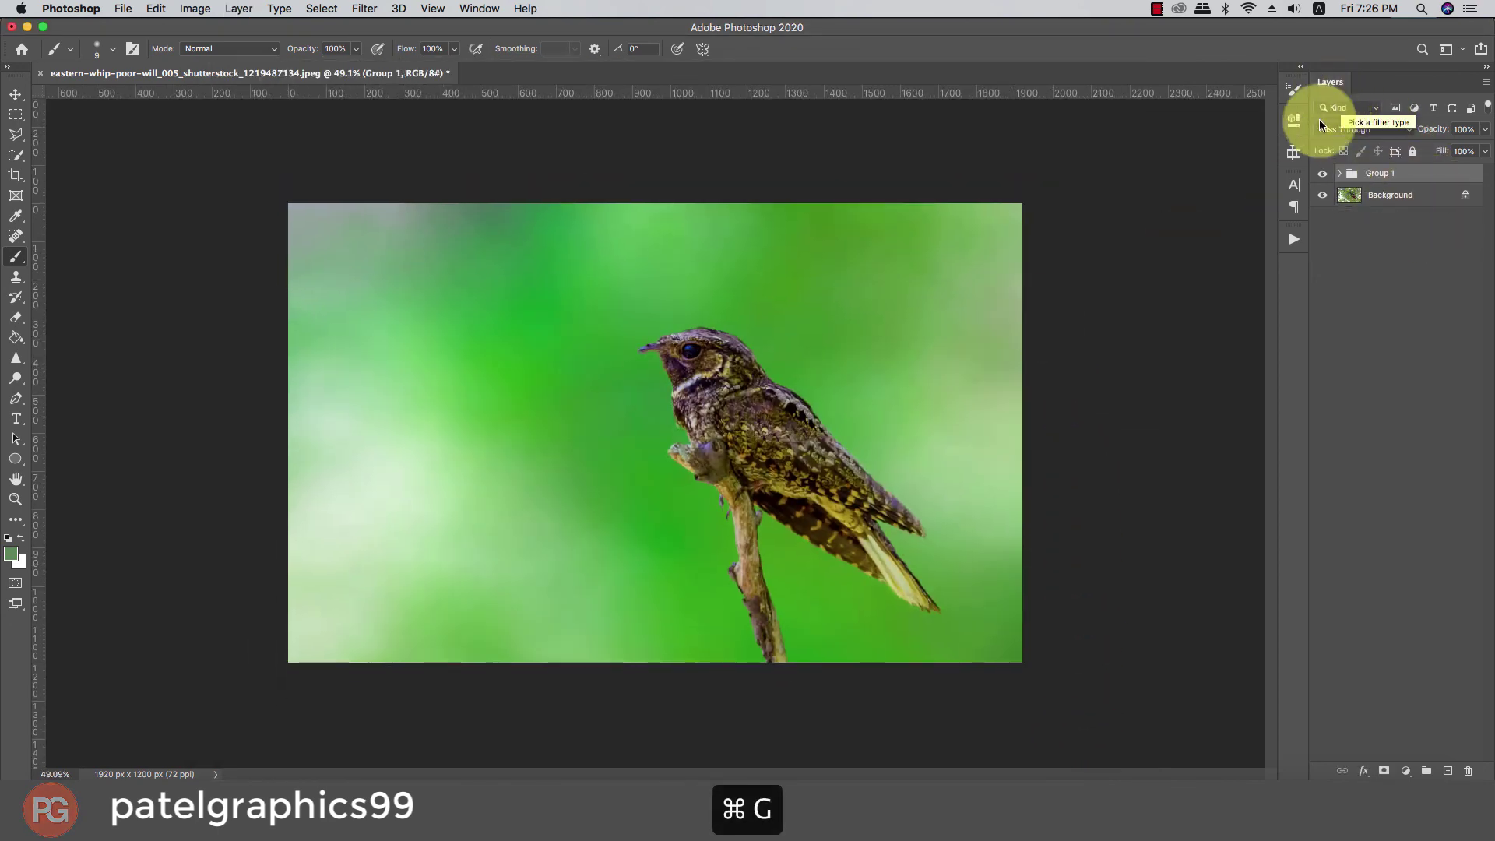
left_click(1322, 176)
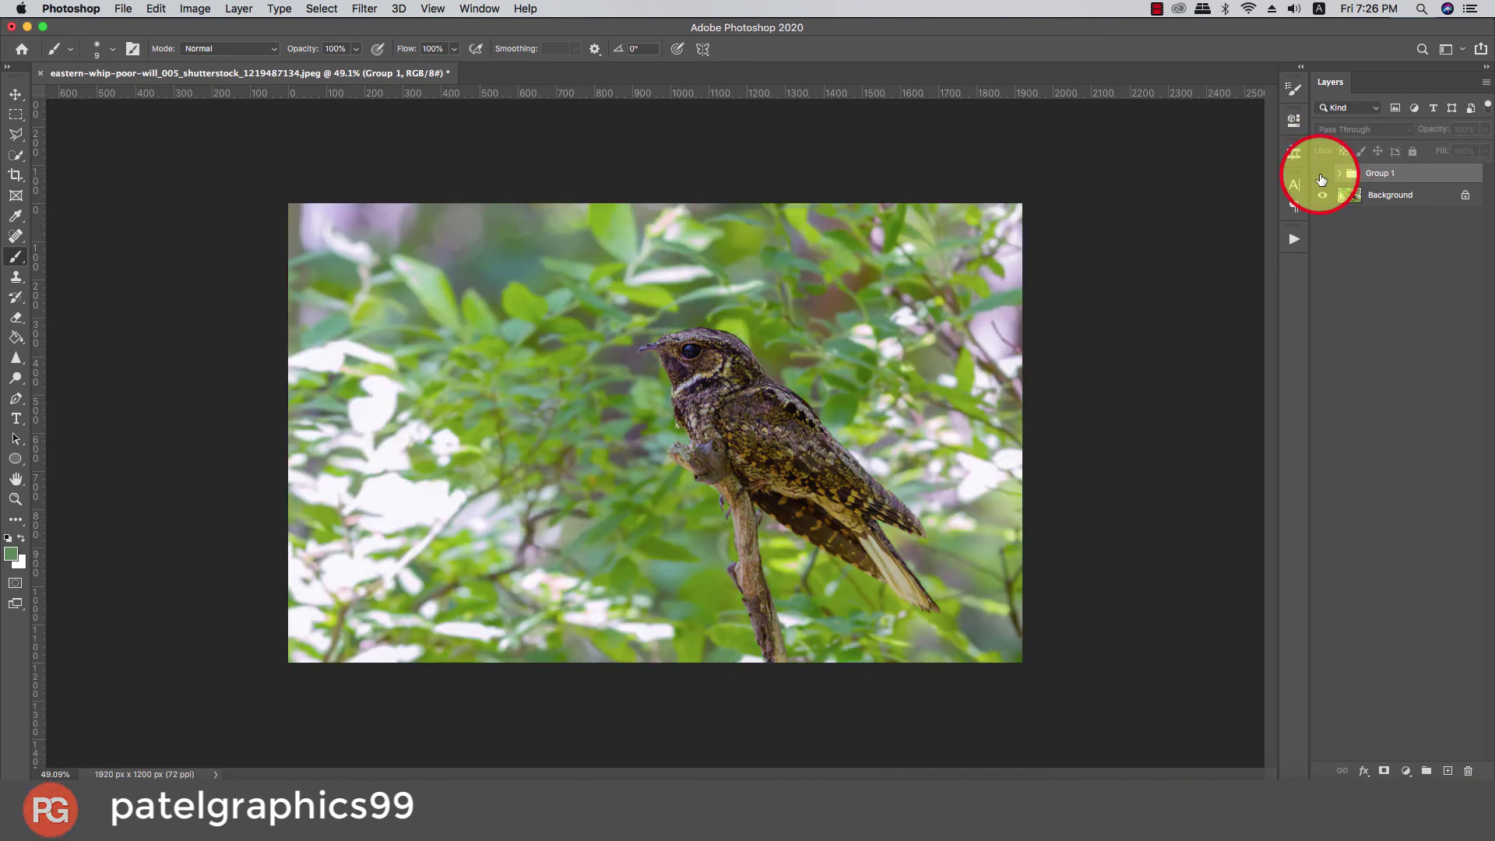
left_click(1321, 177)
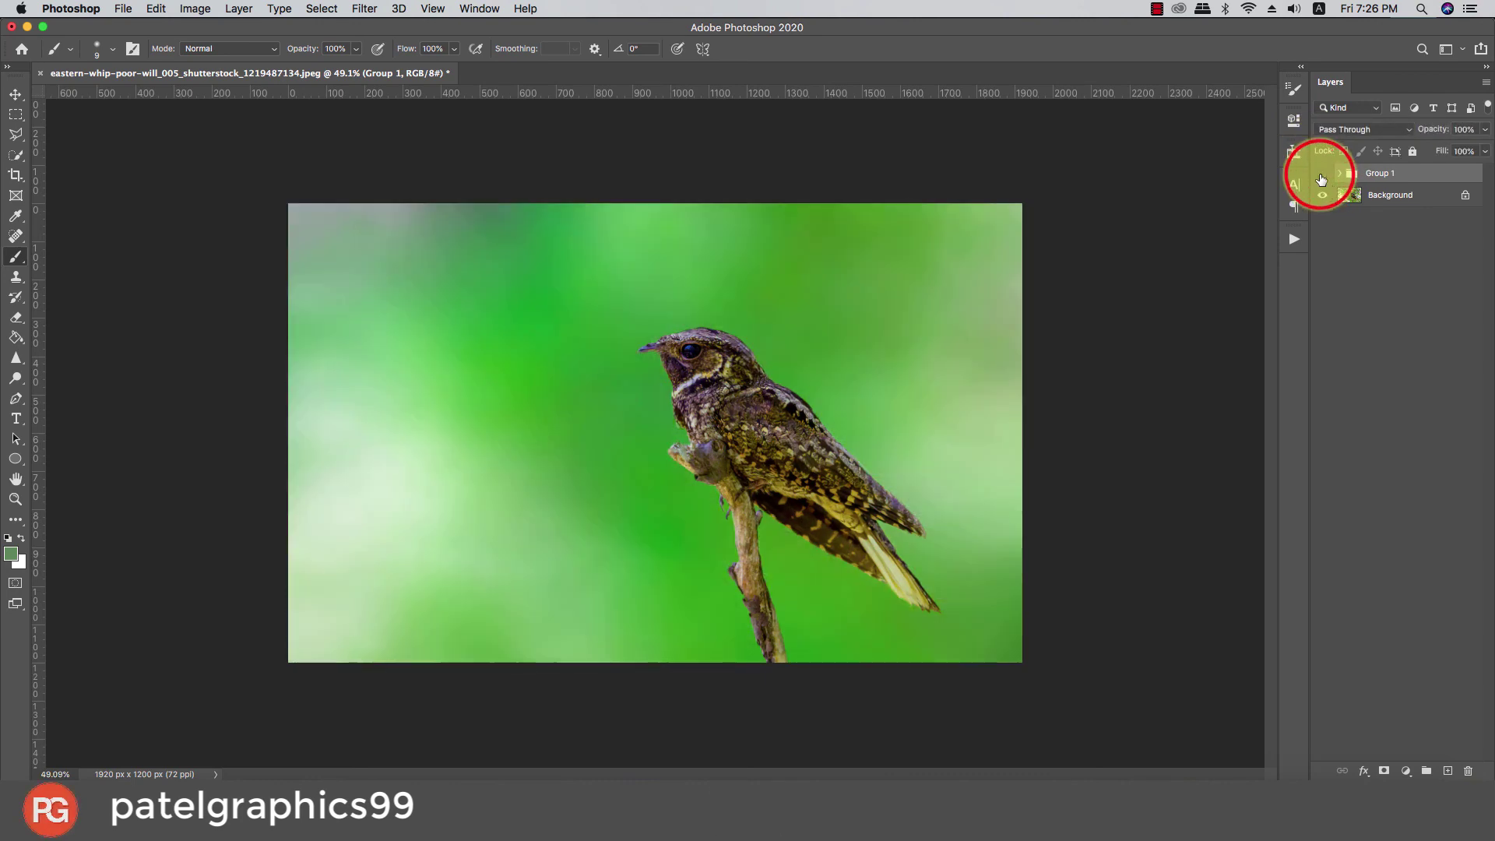
left_click(1322, 174)
left_click(1321, 176)
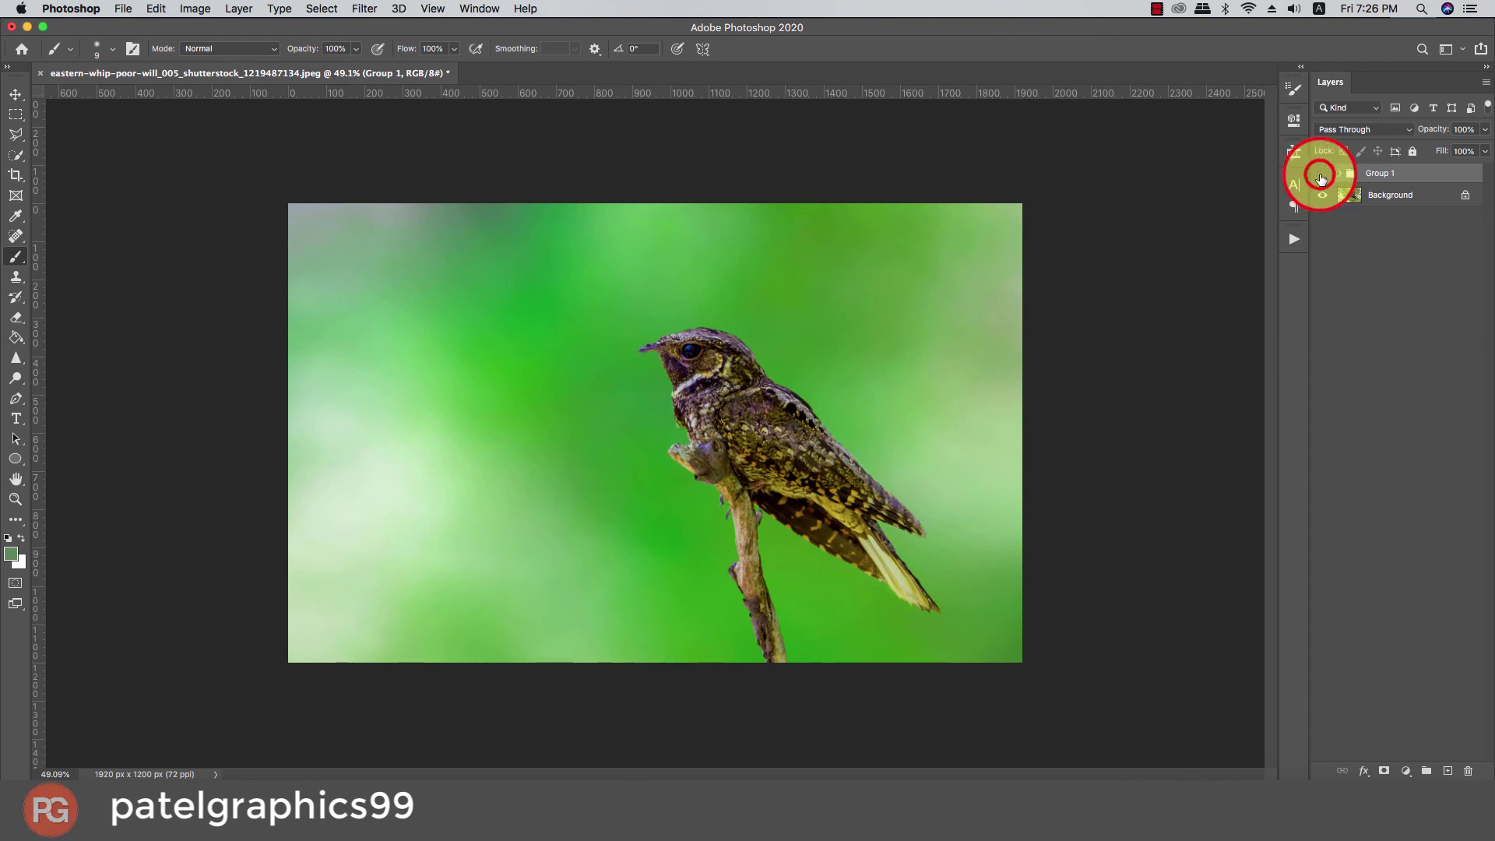
left_click(1322, 177)
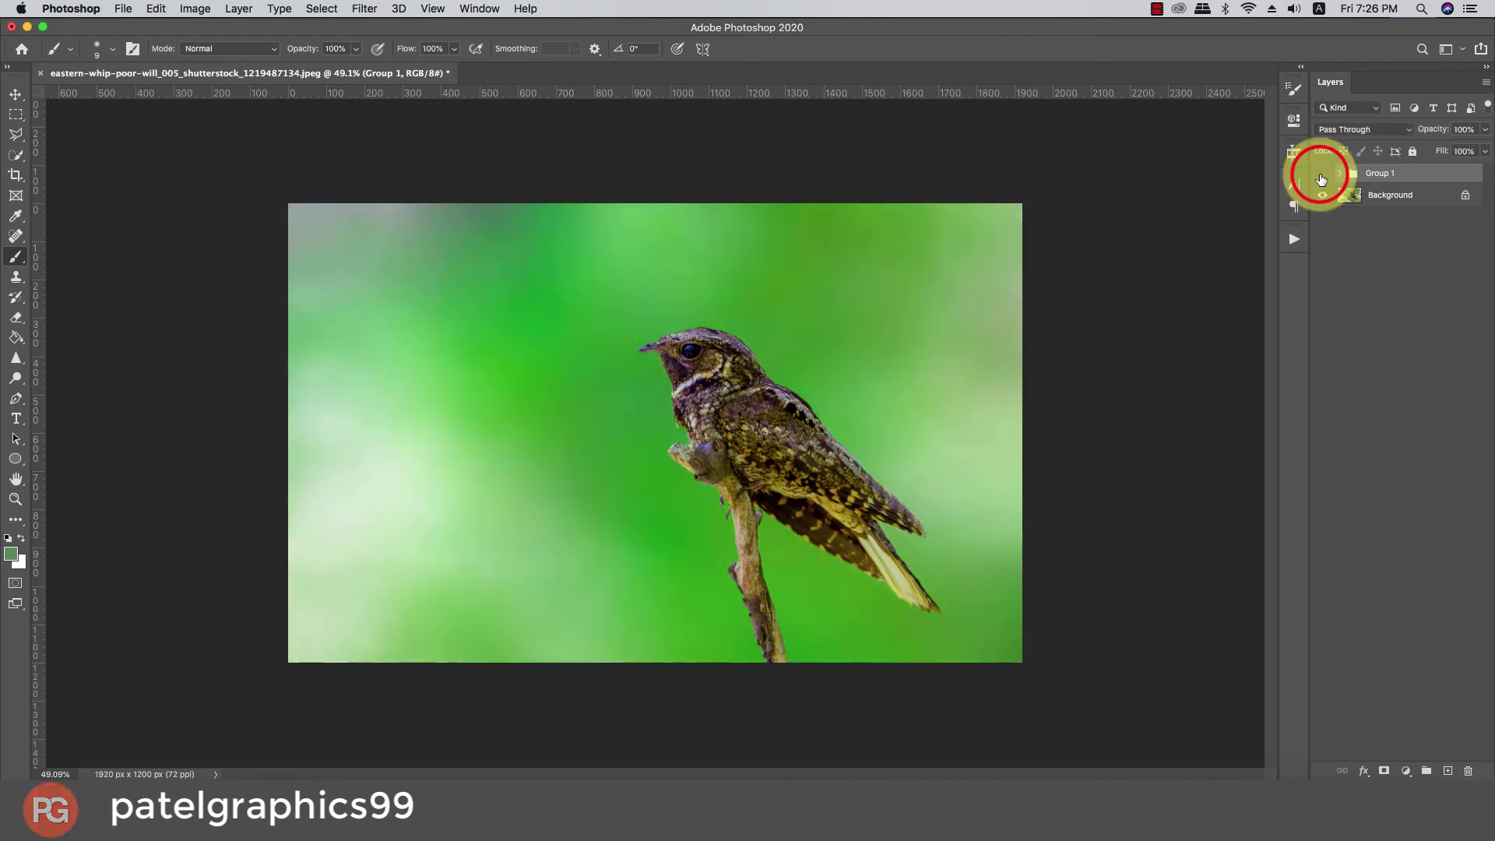
left_click(1322, 178)
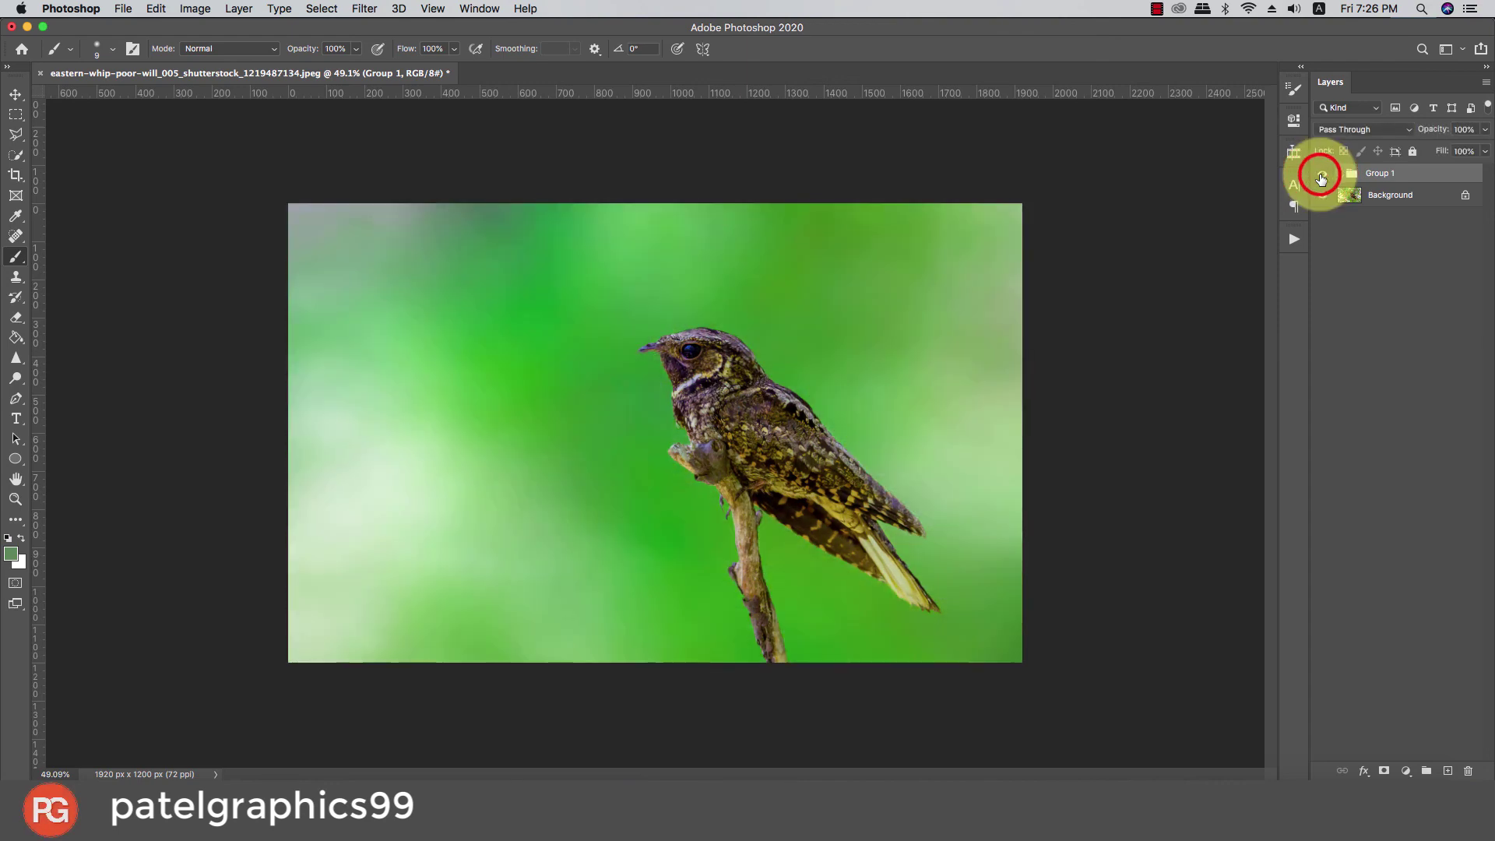
Step: Save the document as a Photoshop PSD file
key("super+s")
left_click(1049, 601)
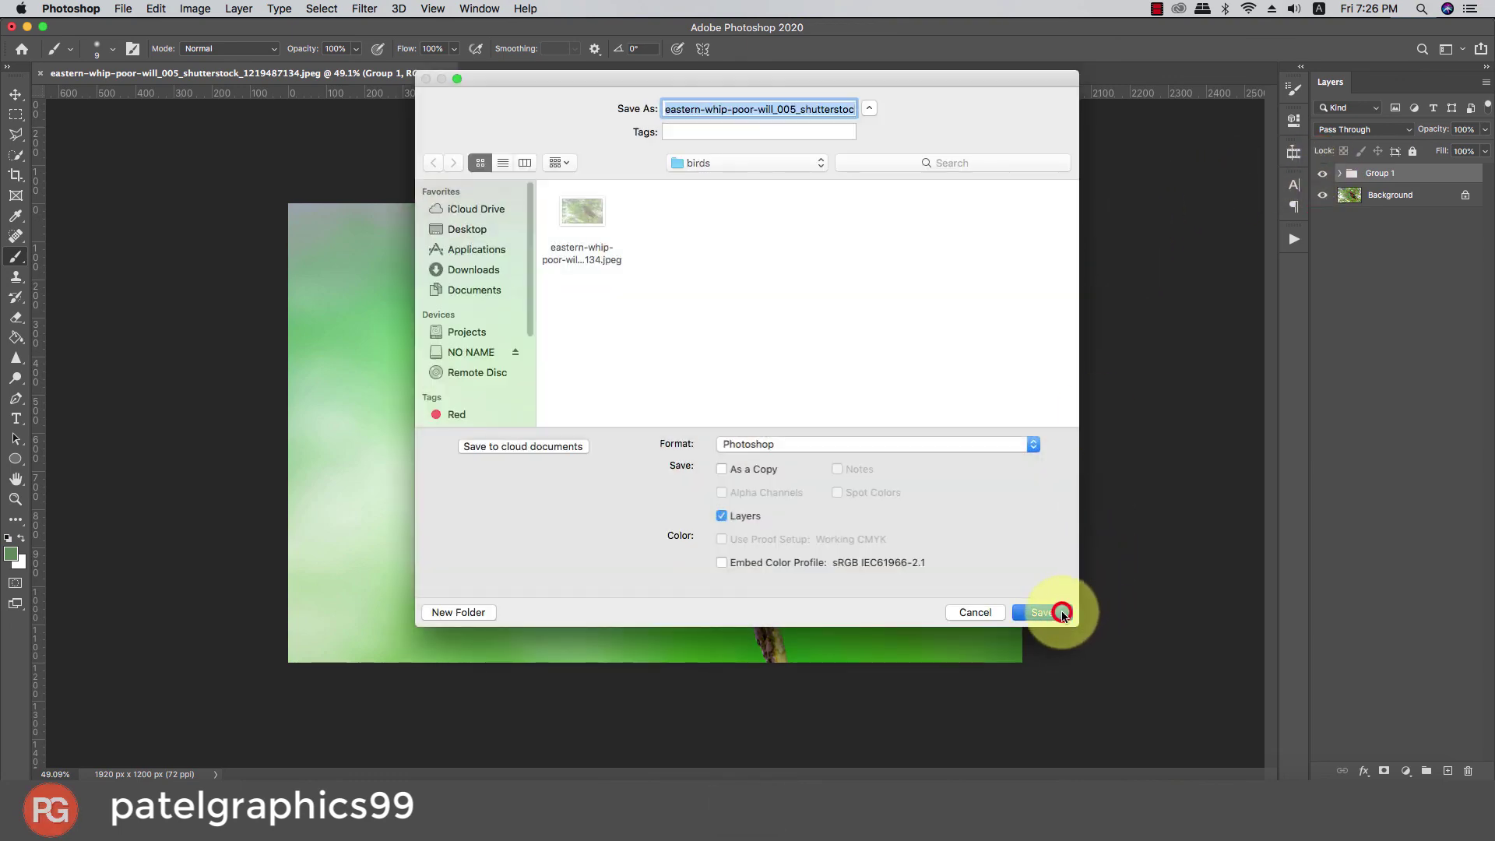
left_click(936, 348)
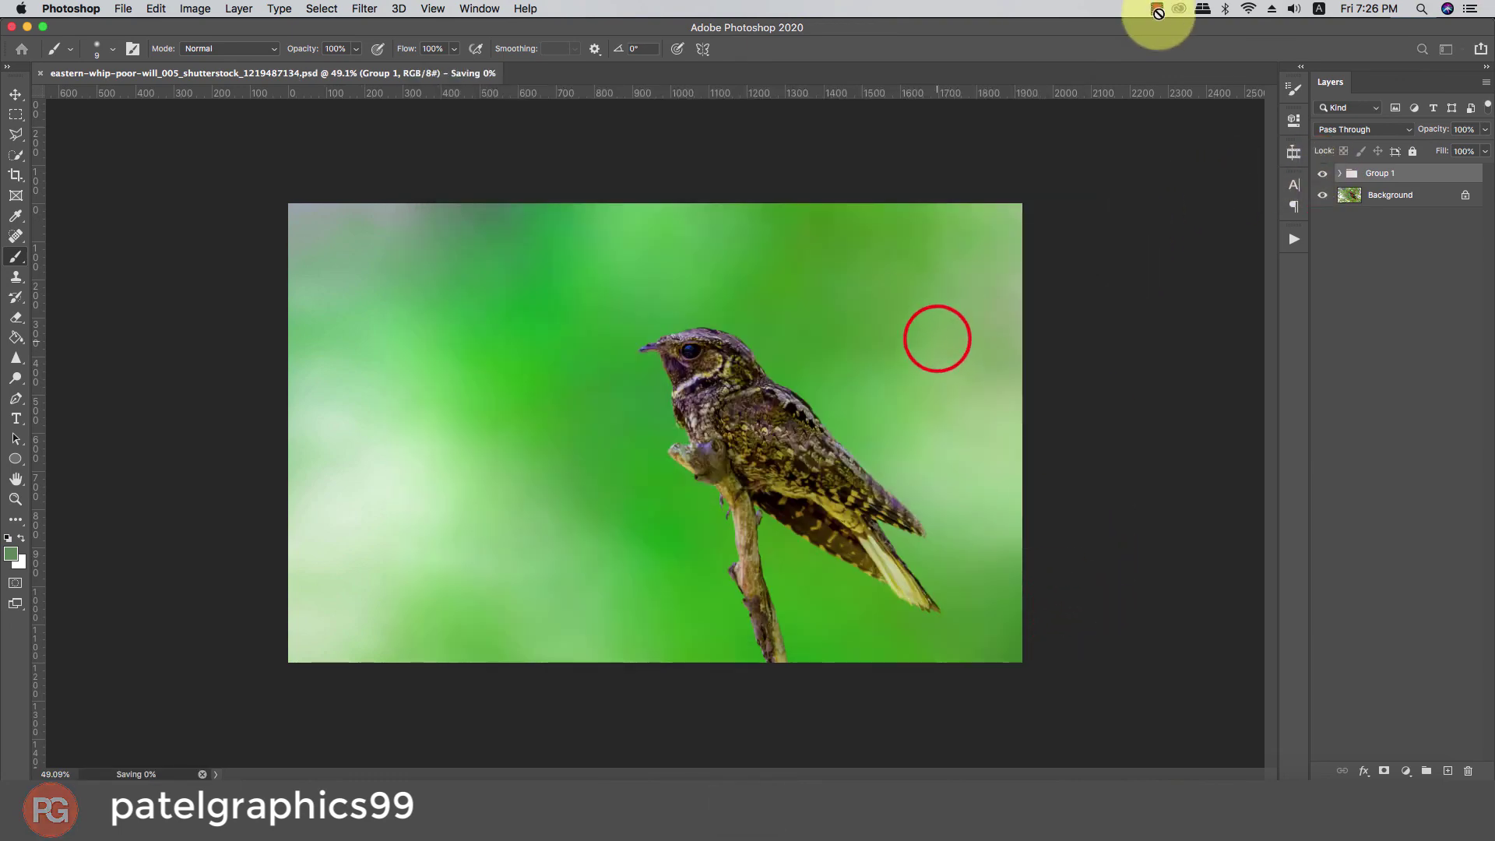
left_click(1158, 8)
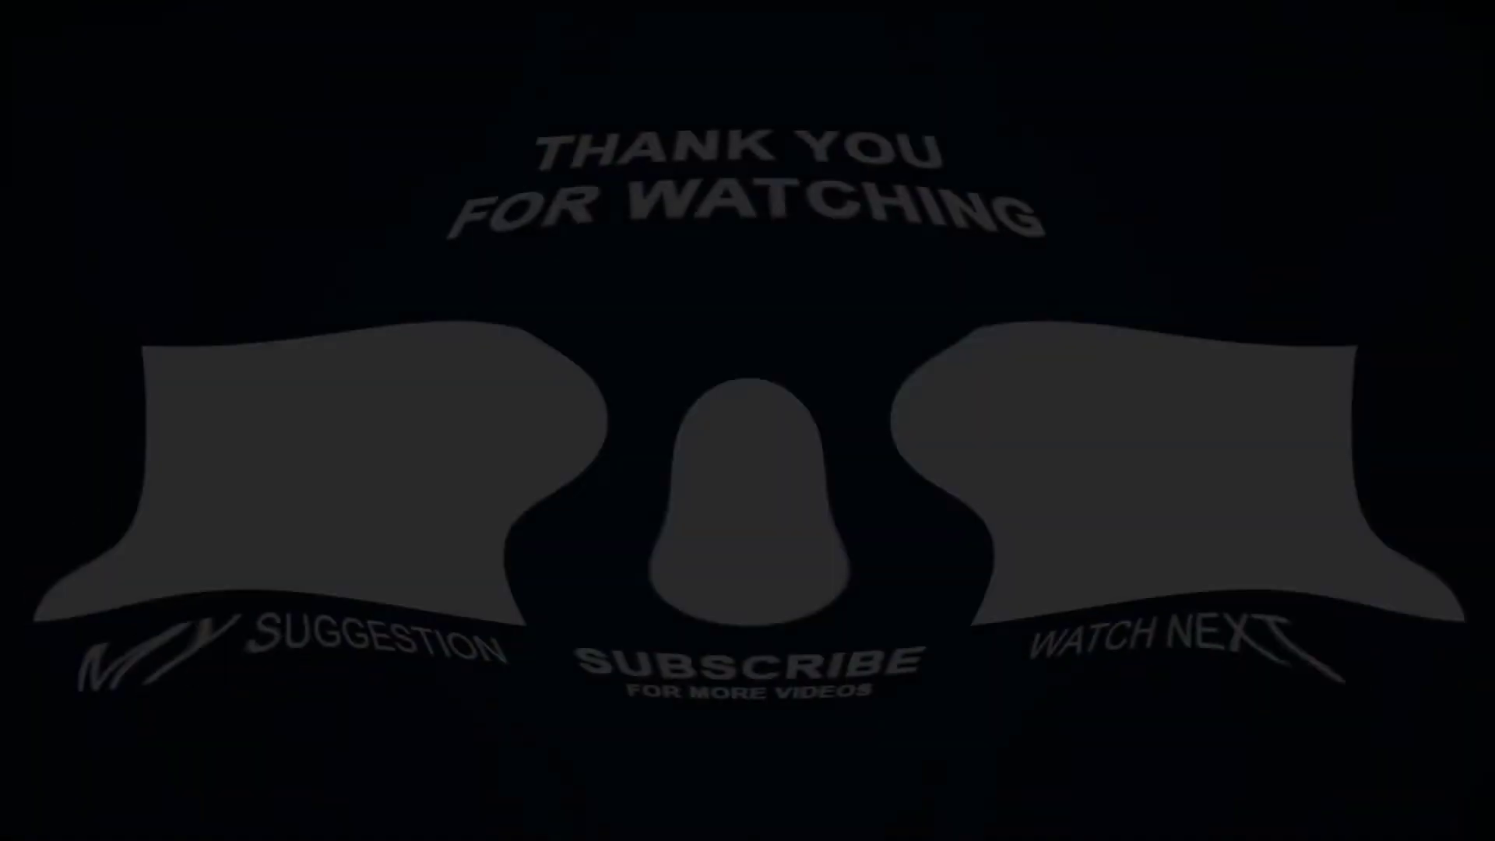